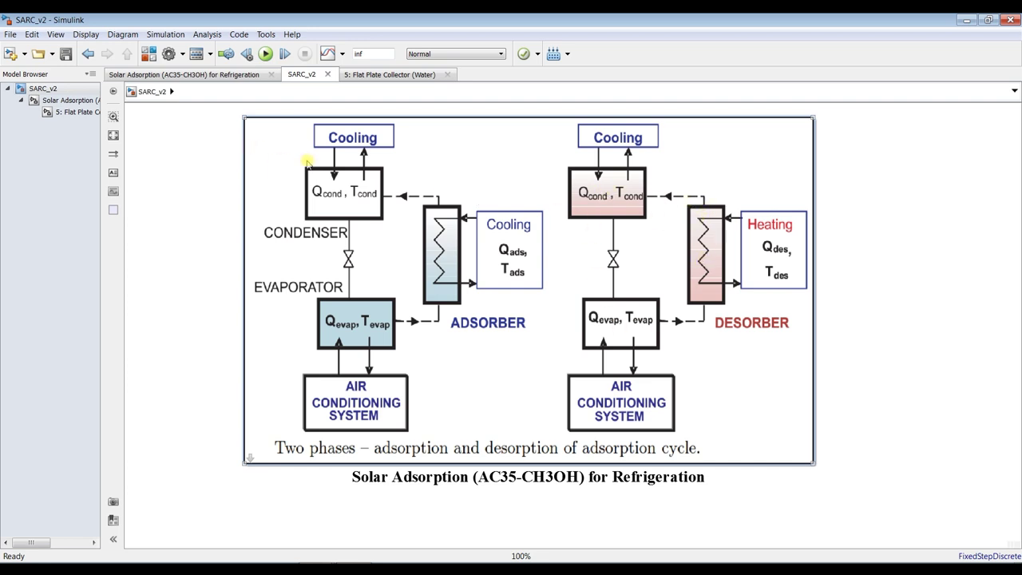
Step: Open the Solar Adsorption block parameters and enlarge the dialog to show more settings
drag(307, 157, 238, 147)
double_click(228, 140)
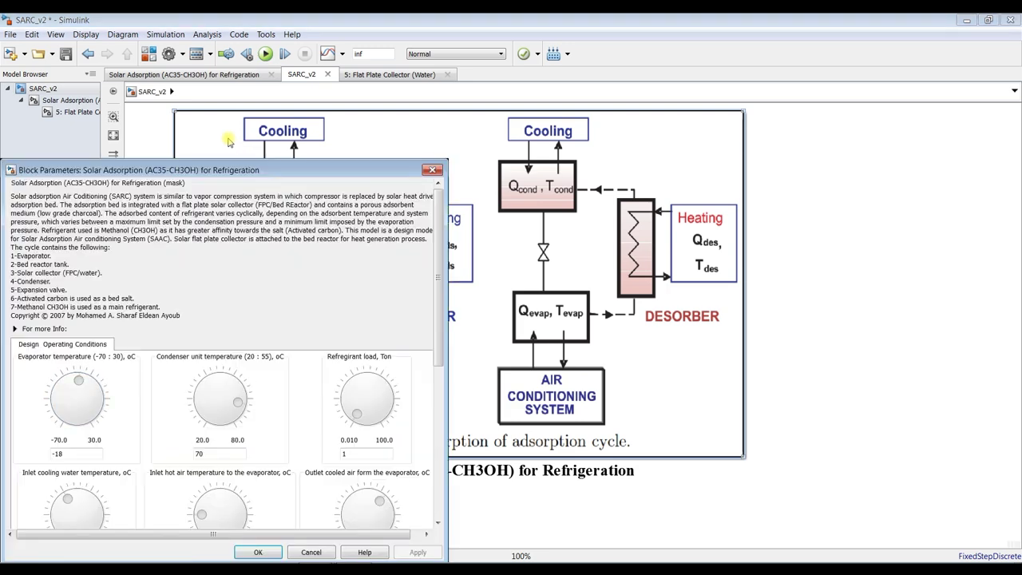
drag(273, 169, 545, 142)
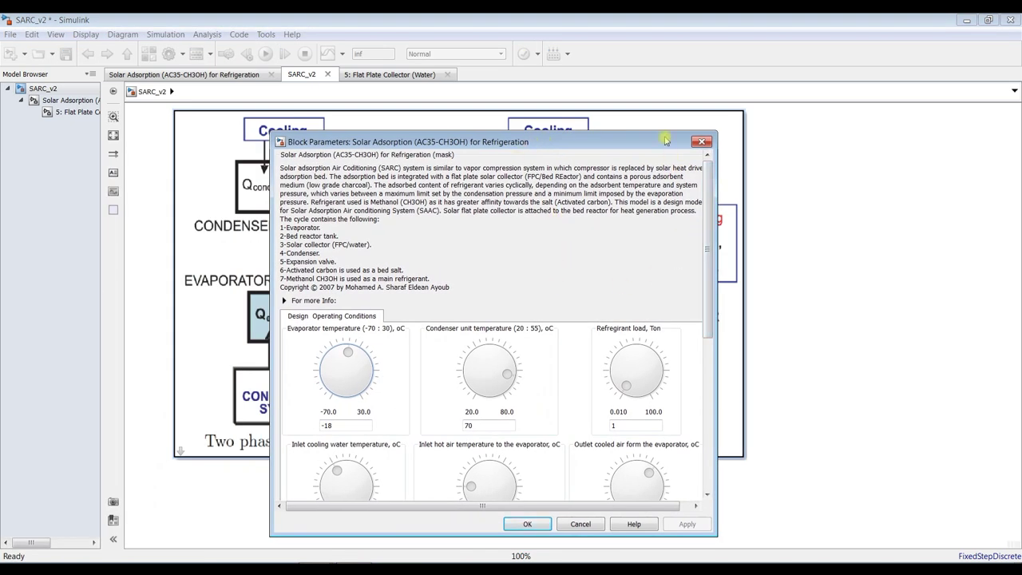
drag(663, 132, 631, 129)
scroll(641, 304, down, 3)
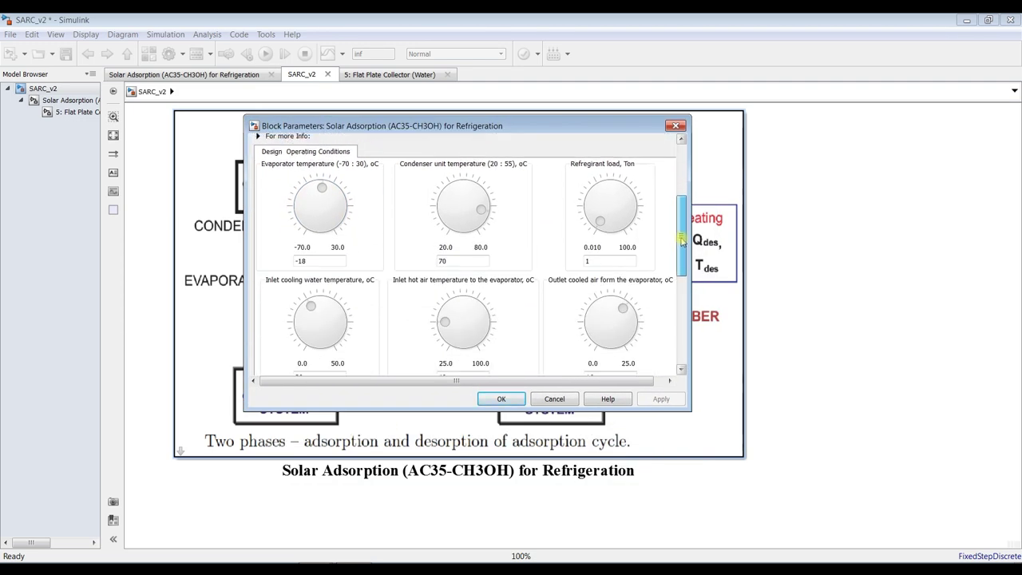
drag(630, 408, 630, 517)
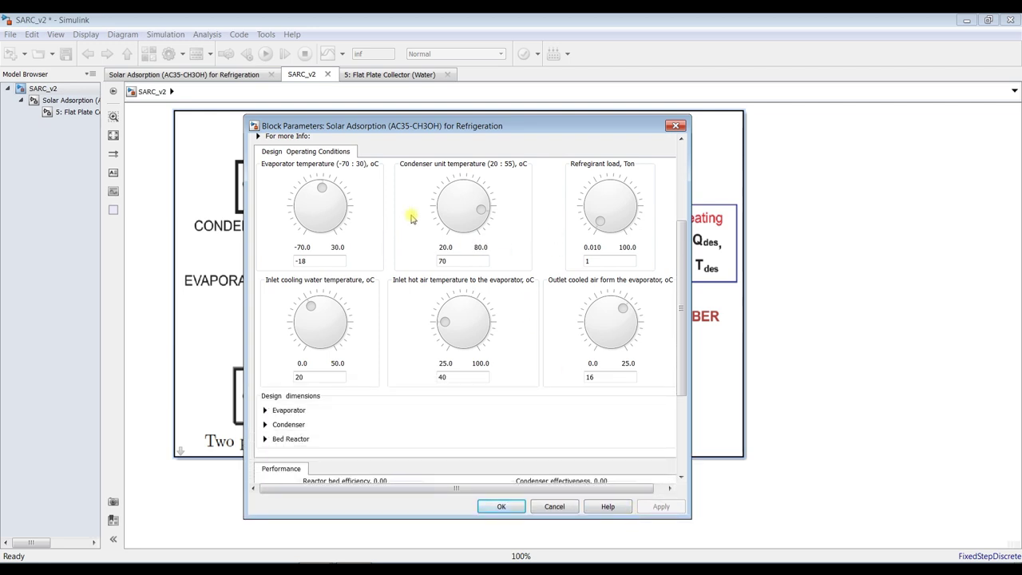
drag(449, 128, 467, 127)
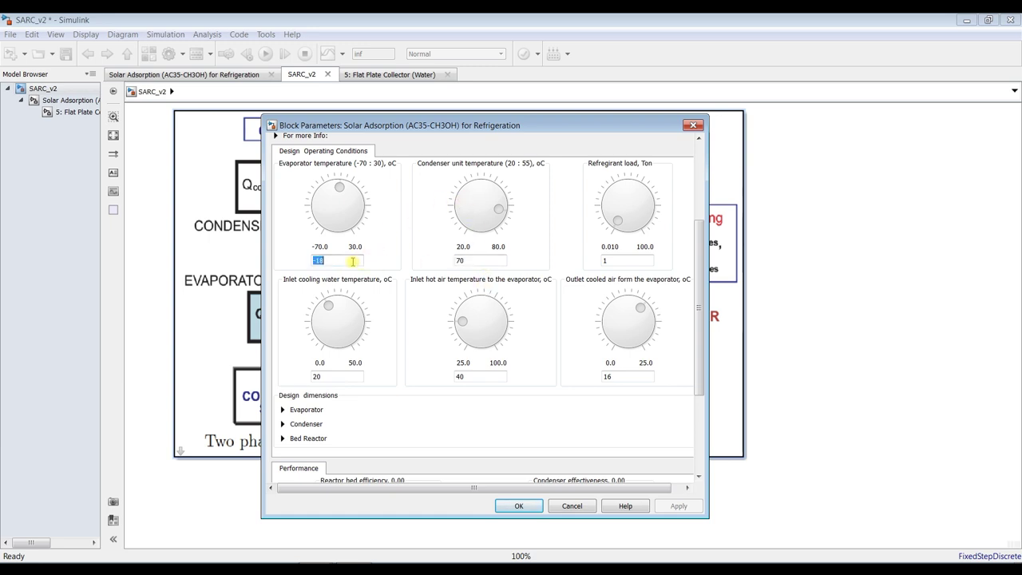
Step: Set Refrigerant load, Ton to 5 and apply it
double_click(466, 259)
double_click(626, 261)
text(5)
click(674, 505)
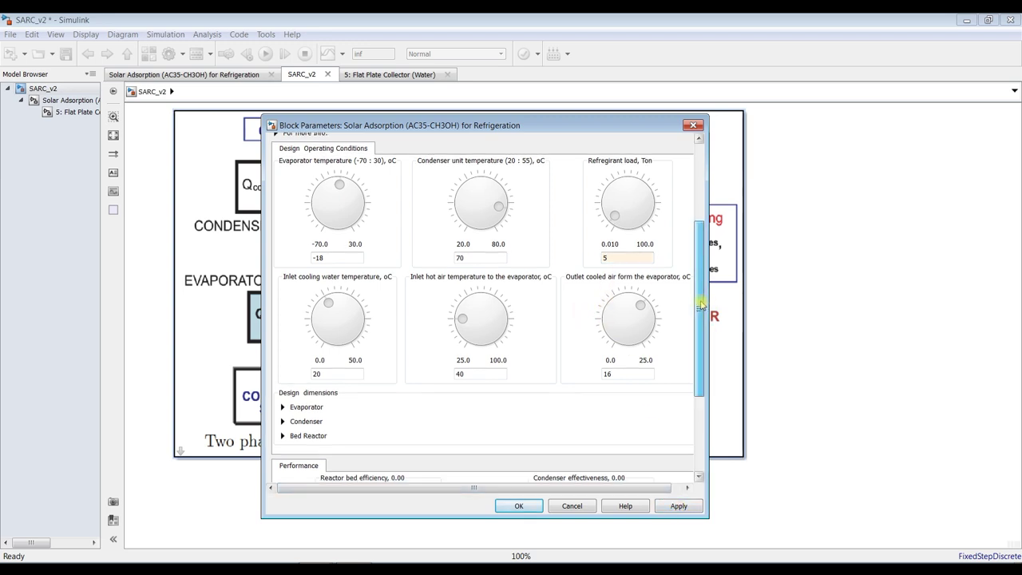
drag(701, 303, 700, 317)
scroll(700, 318, down, 1)
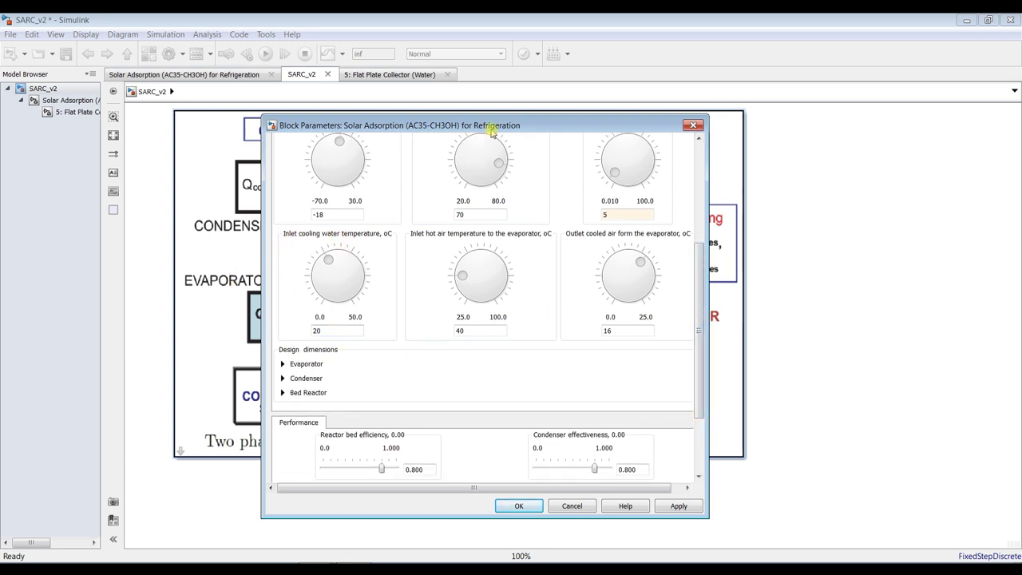
mouse_move(701, 335)
mouse_down()
mouse_move(700, 277)
mouse_move(700, 338)
mouse_up()
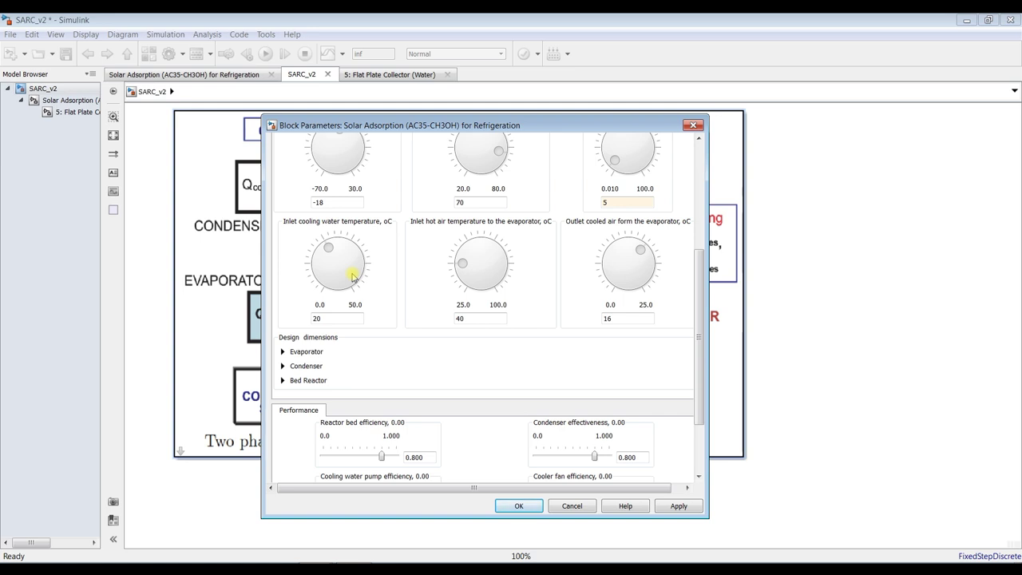
double_click(335, 318)
double_click(485, 319)
double_click(616, 317)
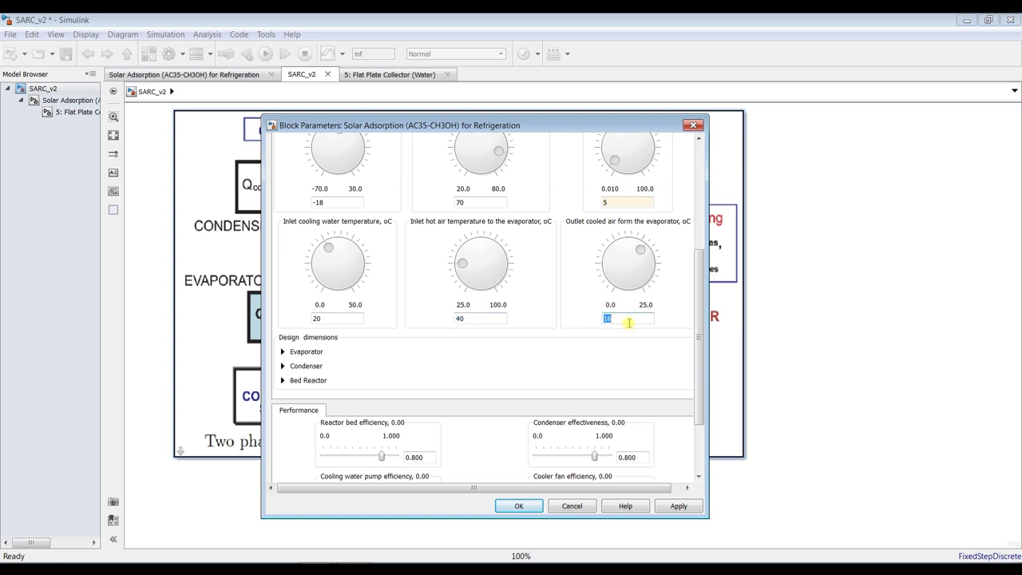
drag(698, 315, 701, 365)
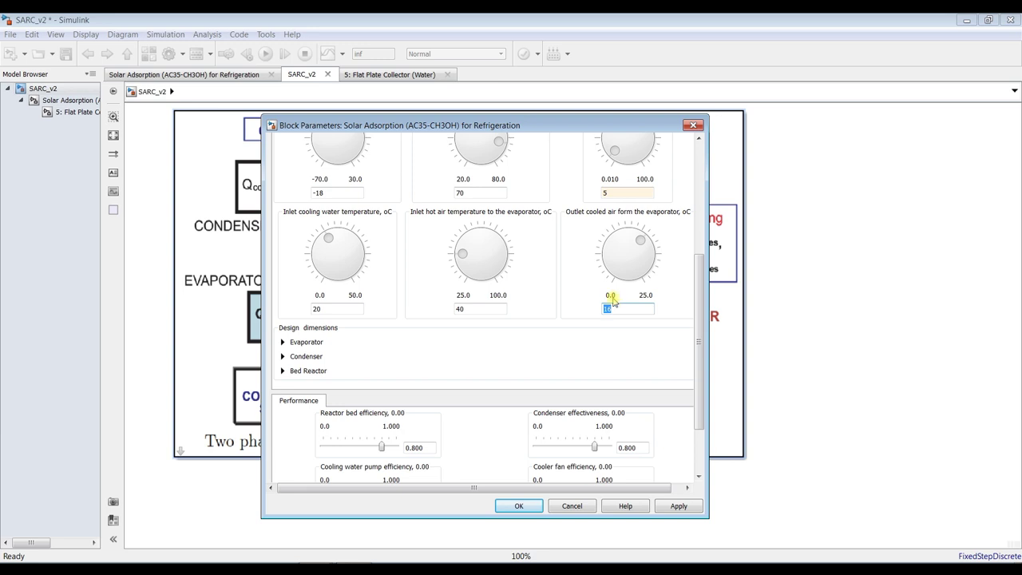
drag(696, 349, 698, 374)
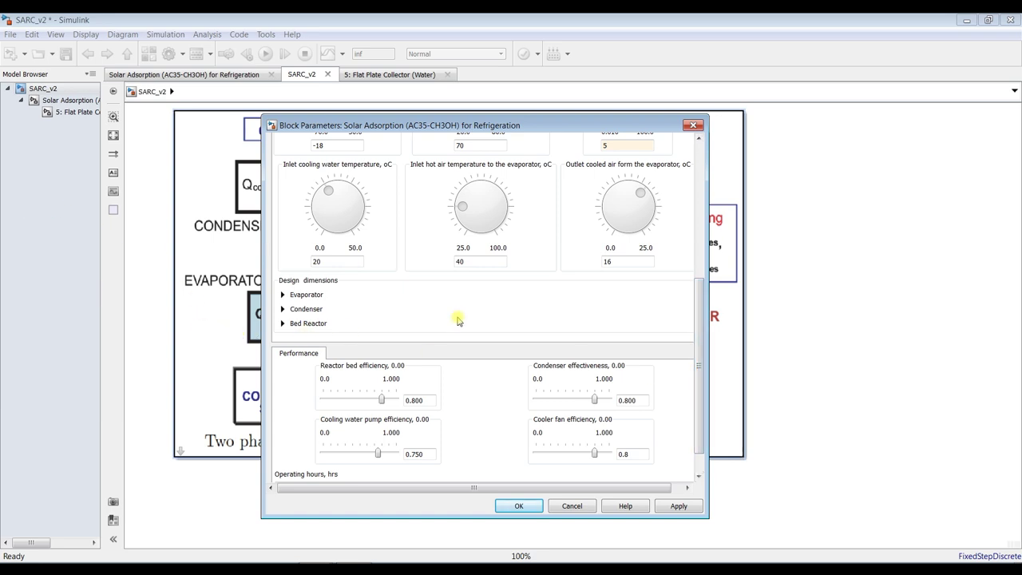
Step: Expand Evaporator dimensions and review coil diameters 0.02/0.015, conductivity 0.151 and duct diameter 0.5
click(301, 295)
double_click(329, 322)
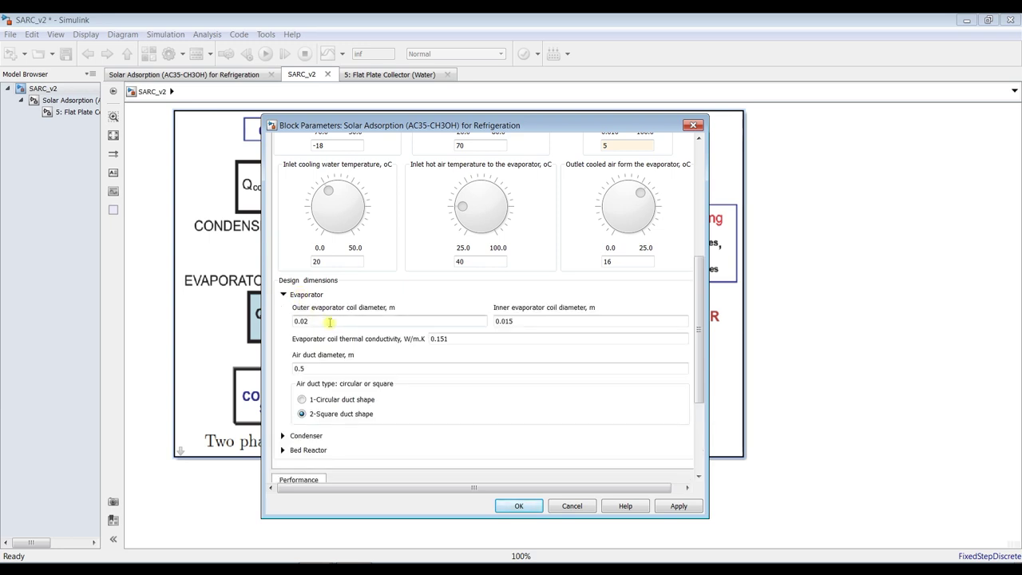
double_click(543, 322)
double_click(382, 320)
double_click(519, 322)
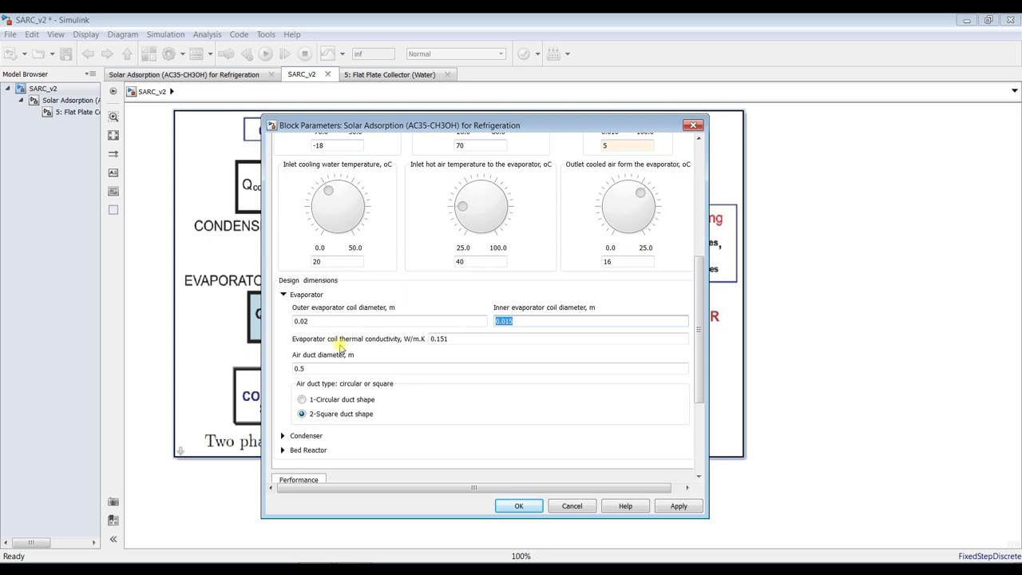
double_click(474, 341)
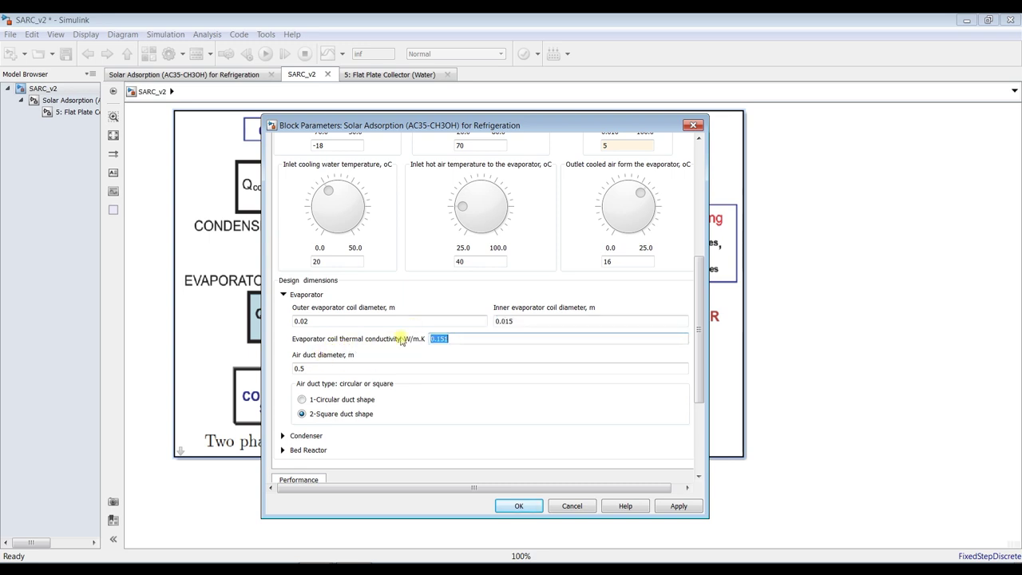
double_click(330, 370)
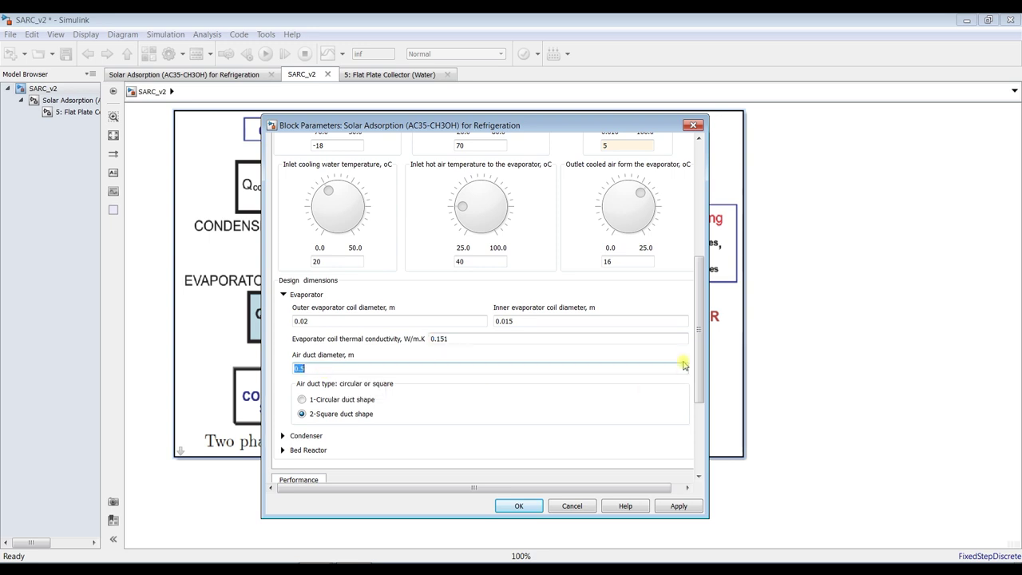
scroll(697, 361, down, 2)
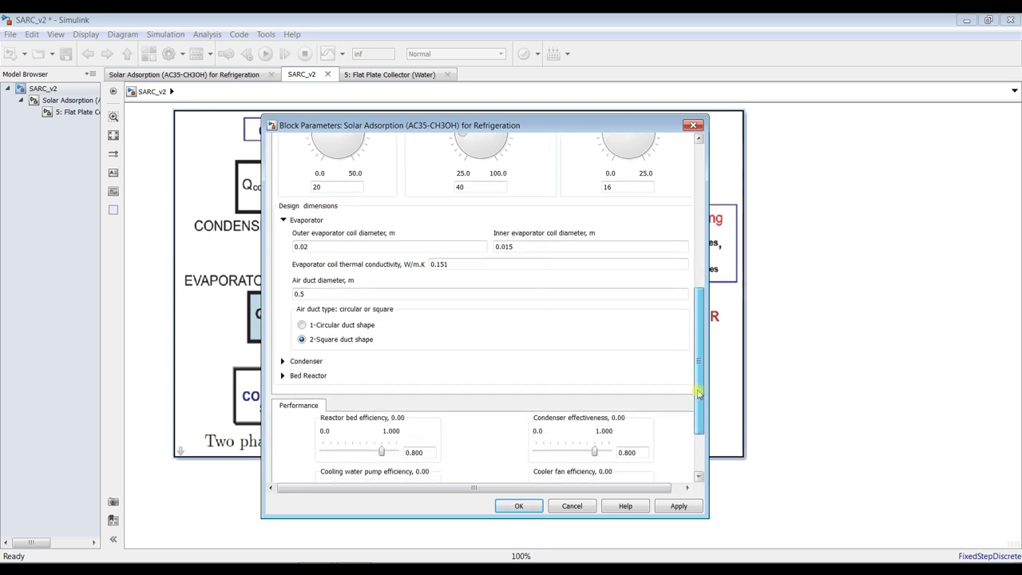
double_click(326, 292)
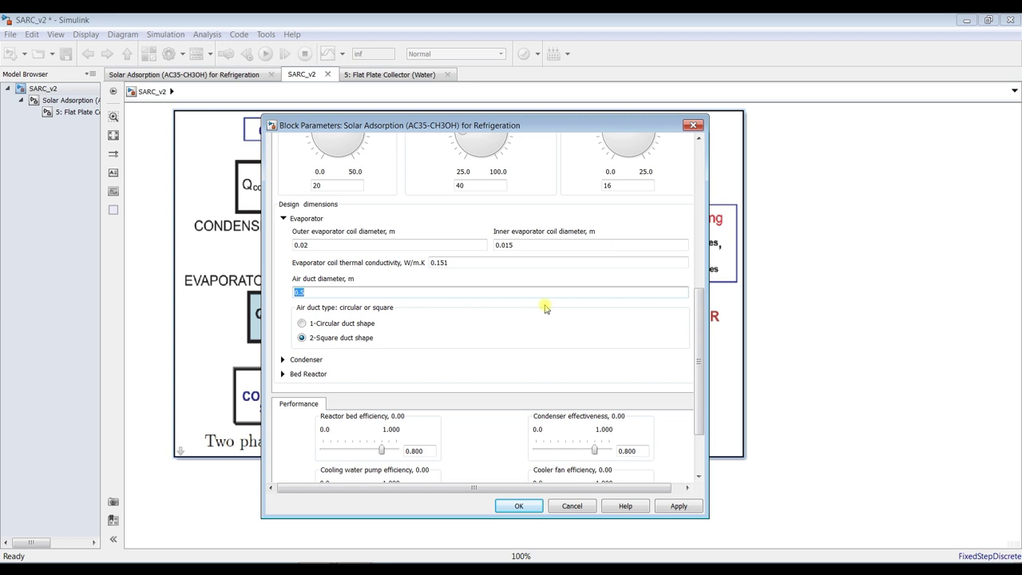
Step: Switch the air duct shape to 1-Circular, then back to 2-Square
click(303, 324)
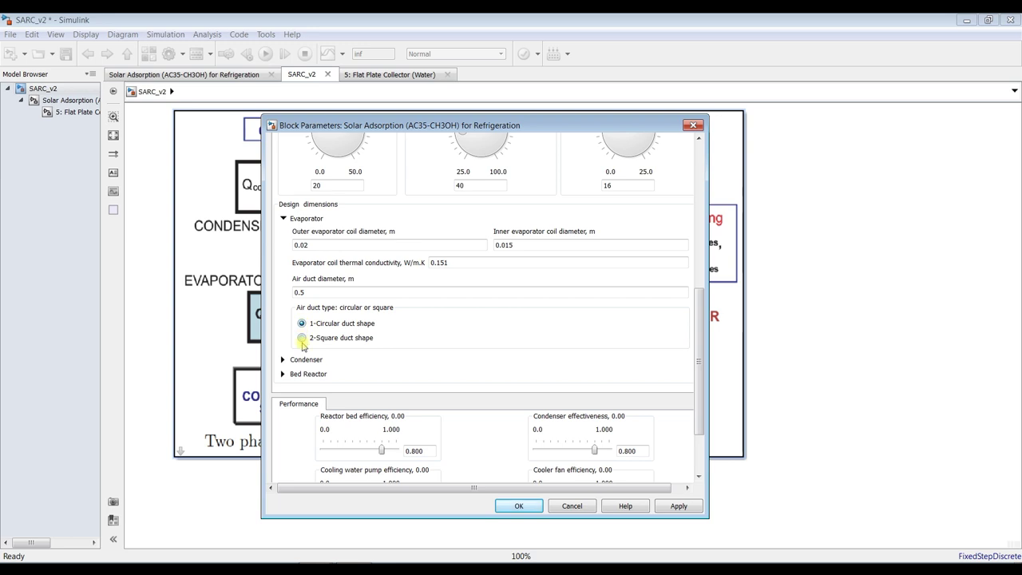
click(302, 338)
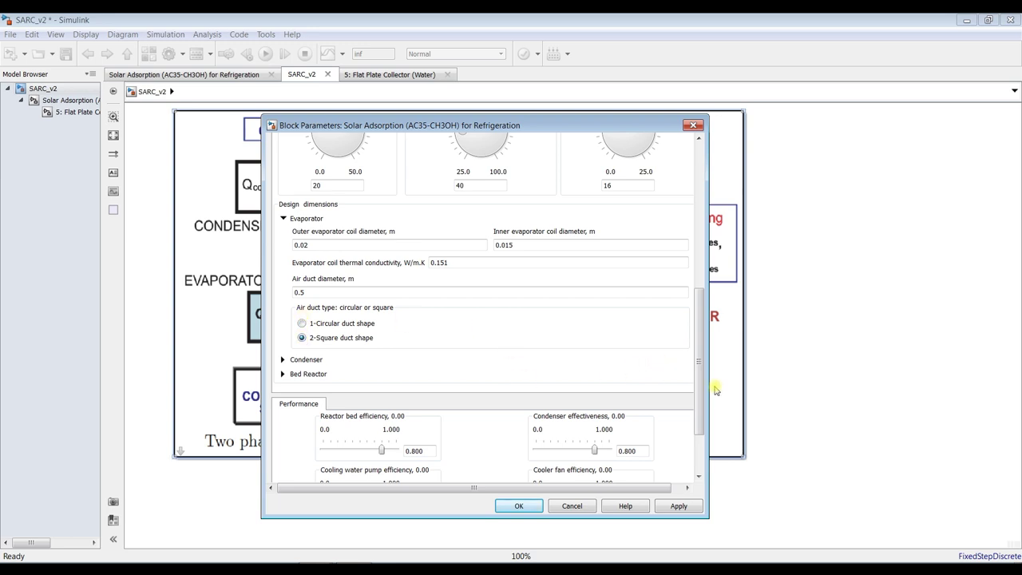
scroll(704, 371, down, 3)
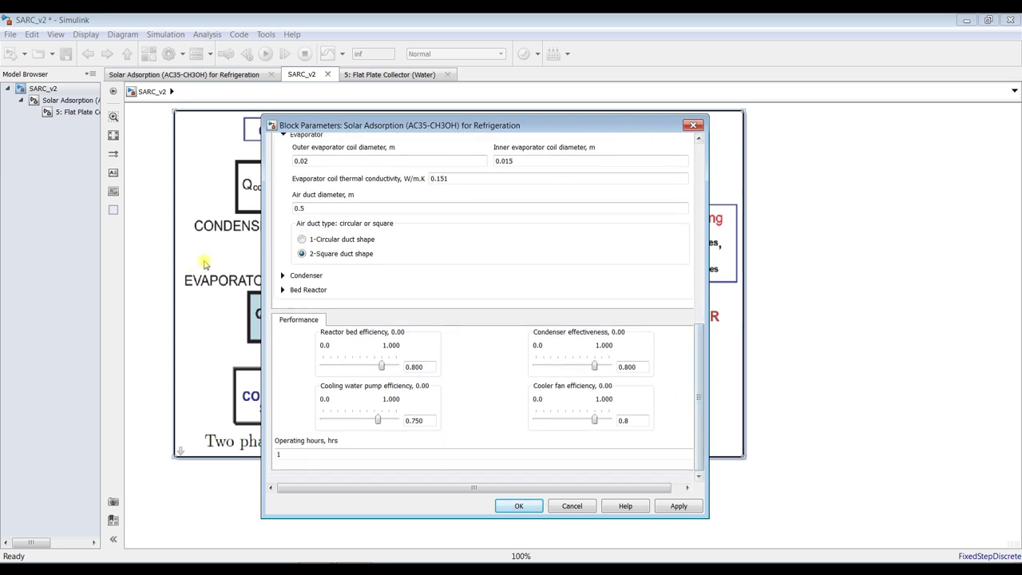
Step: Expand Condenser and Bed Reactor dimensions, reviewing tube diameter 0.02 and bed tank diameter 2
click(294, 276)
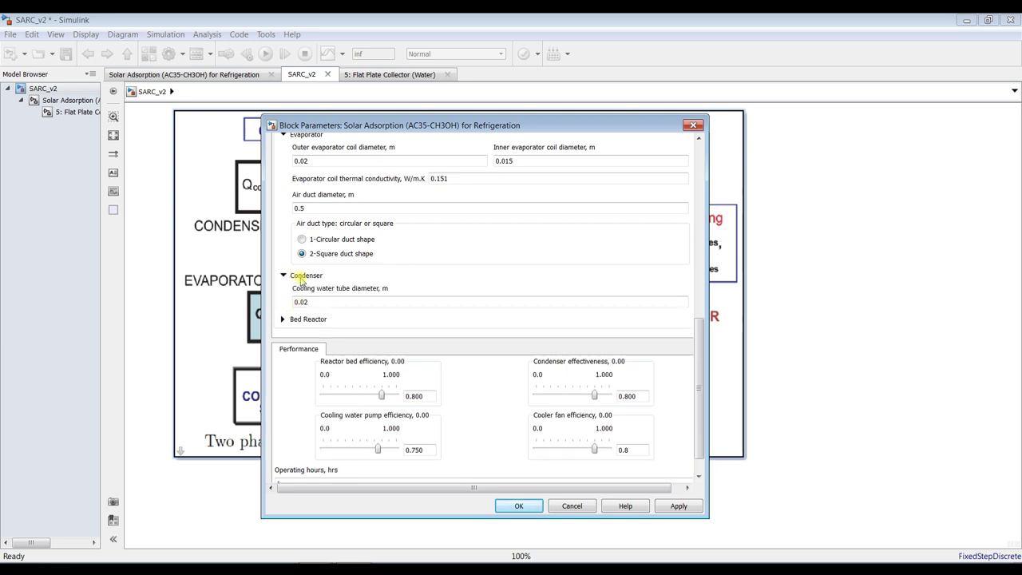
double_click(324, 303)
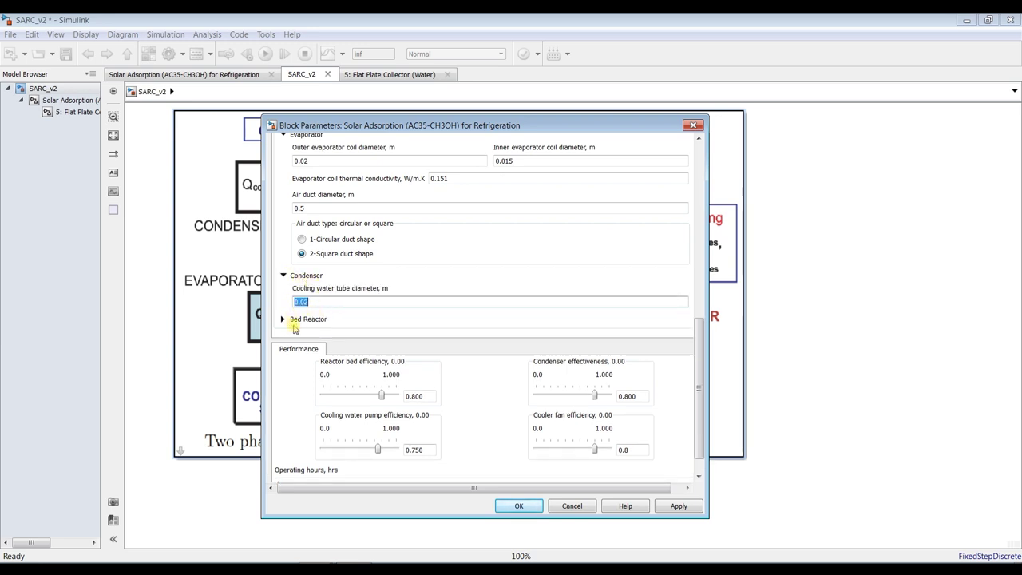
click(289, 319)
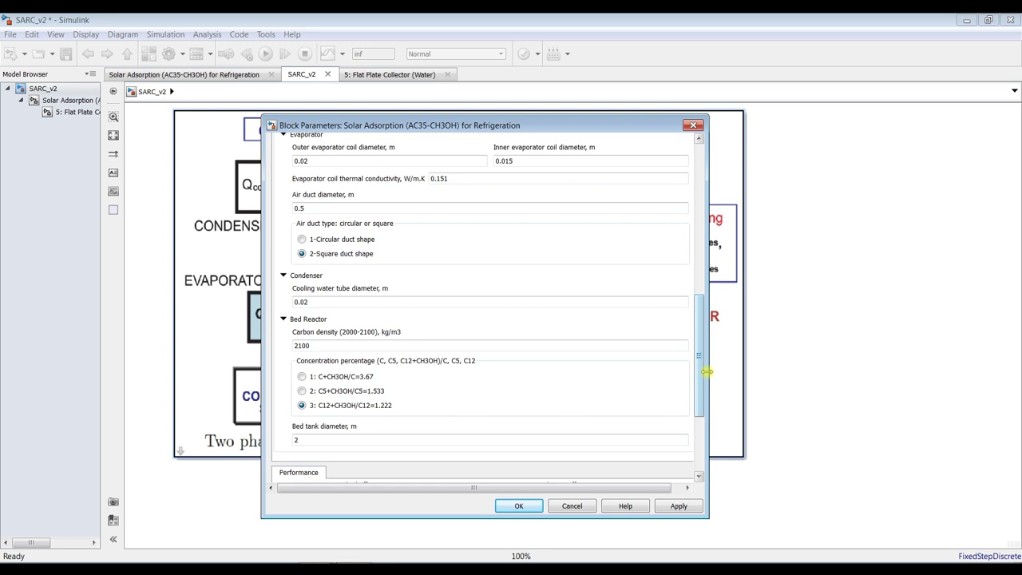
drag(699, 372, 699, 409)
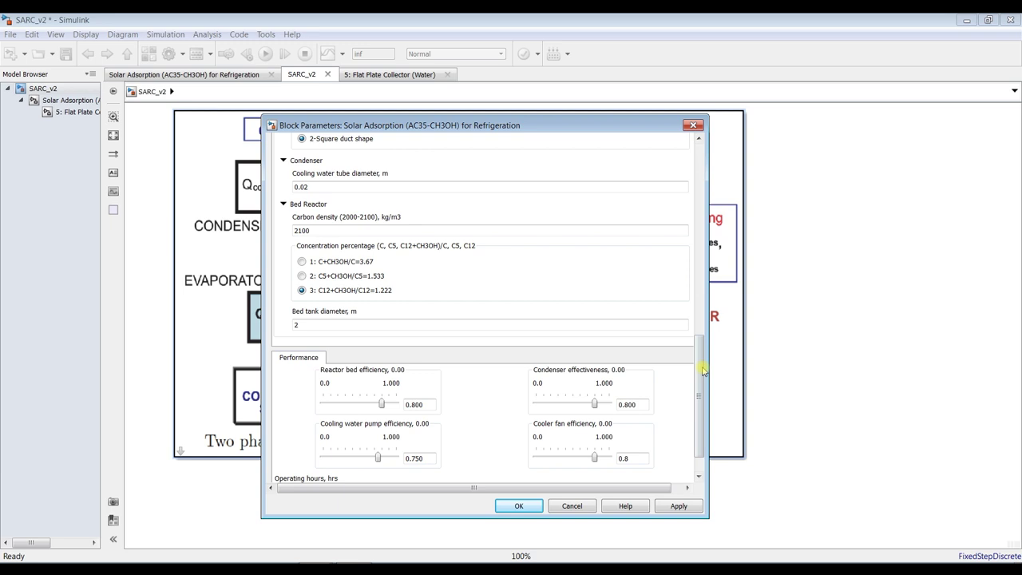
scroll(368, 304, down, 1)
double_click(334, 287)
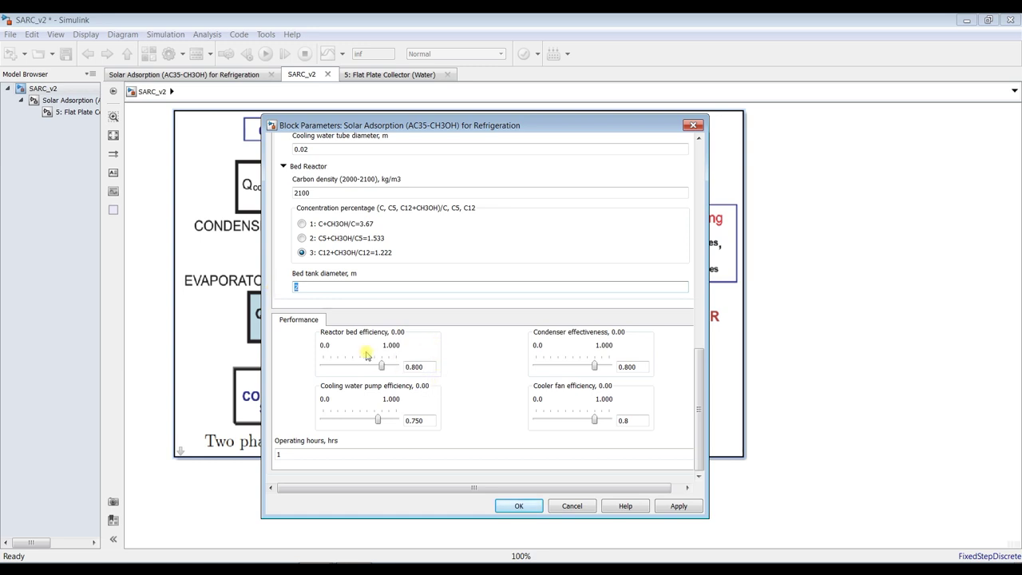
Step: Review efficiencies 0.800 and 0.750, set cooler fan efficiency 0.8, and apply
double_click(425, 366)
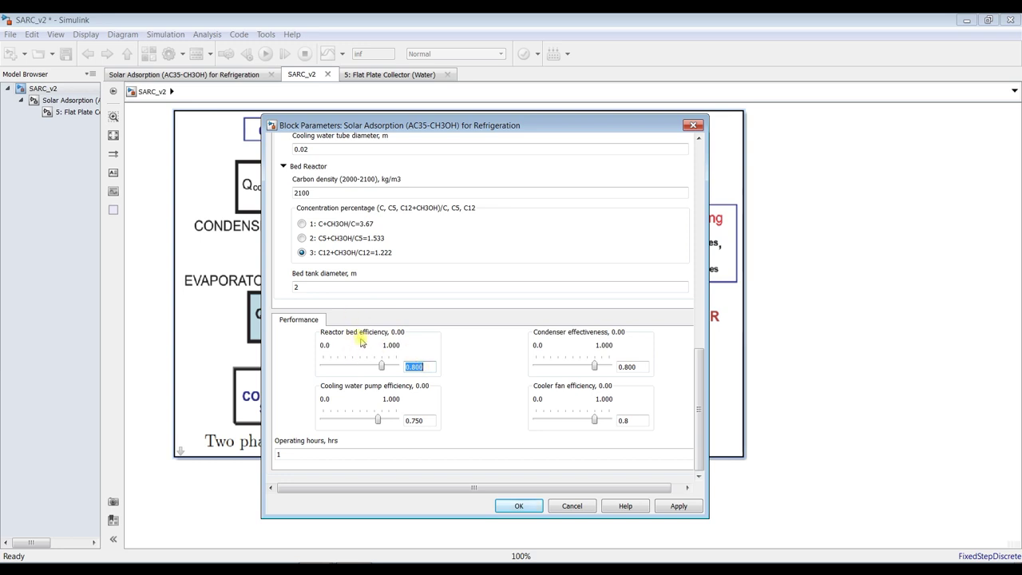
double_click(629, 367)
double_click(428, 421)
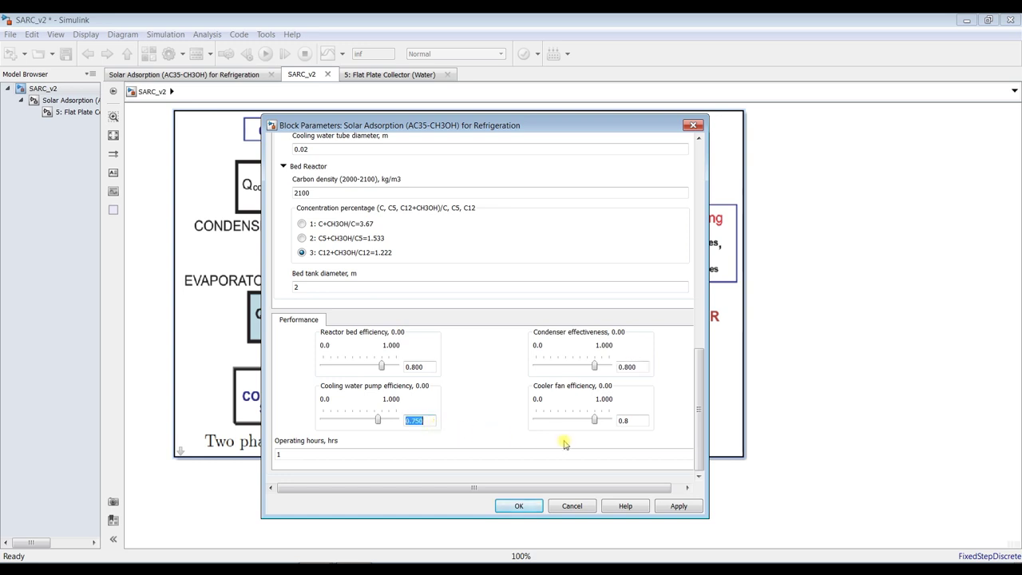
double_click(629, 421)
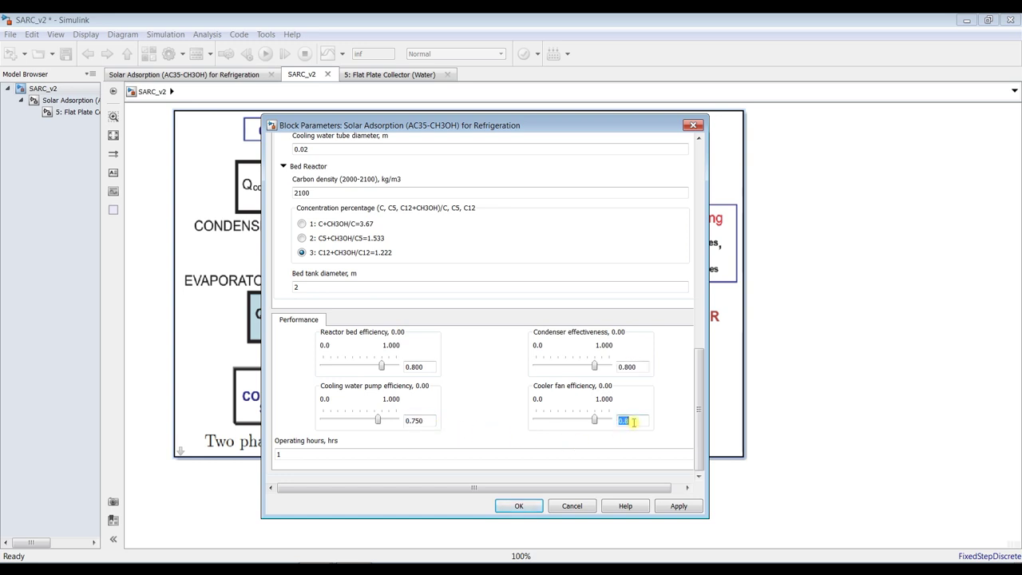
click(700, 419)
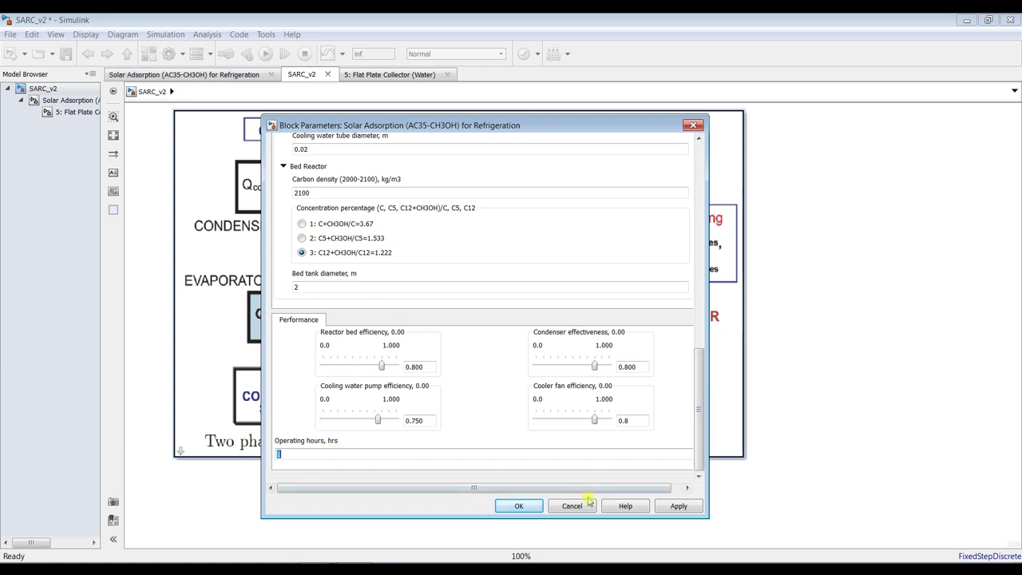
click(677, 508)
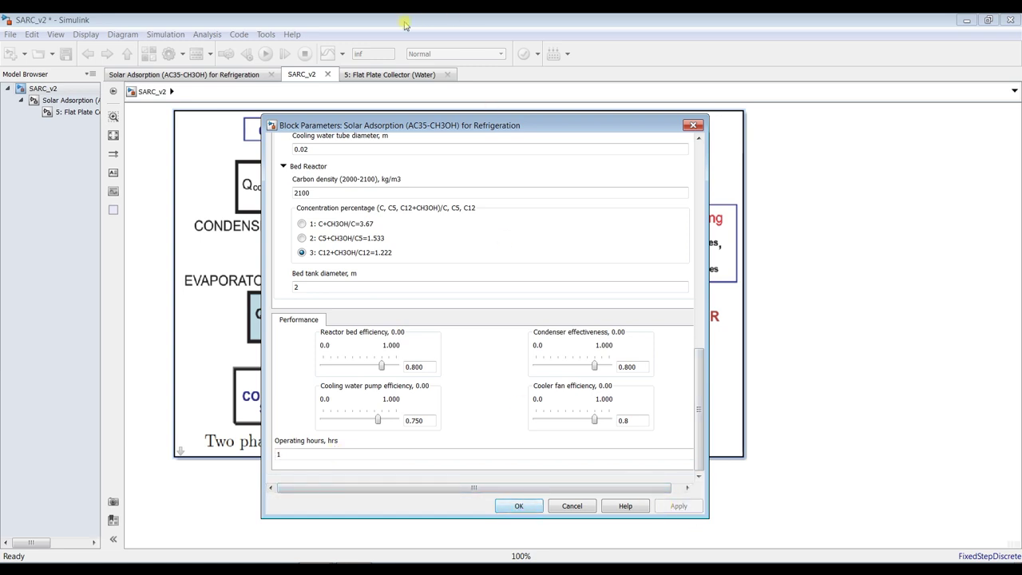
scroll(700, 407, up, 1)
drag(700, 407, 686, 224)
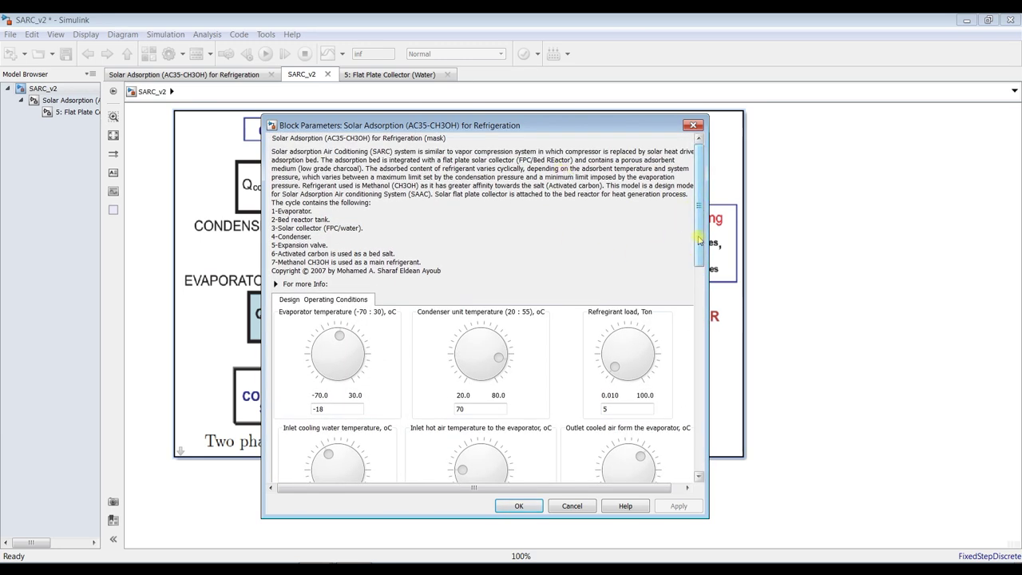
scroll(684, 223, down, 4)
Step: Close the block dialog and open the Solar Adsorption subsystem diagram from the Model Browser
key(Return)
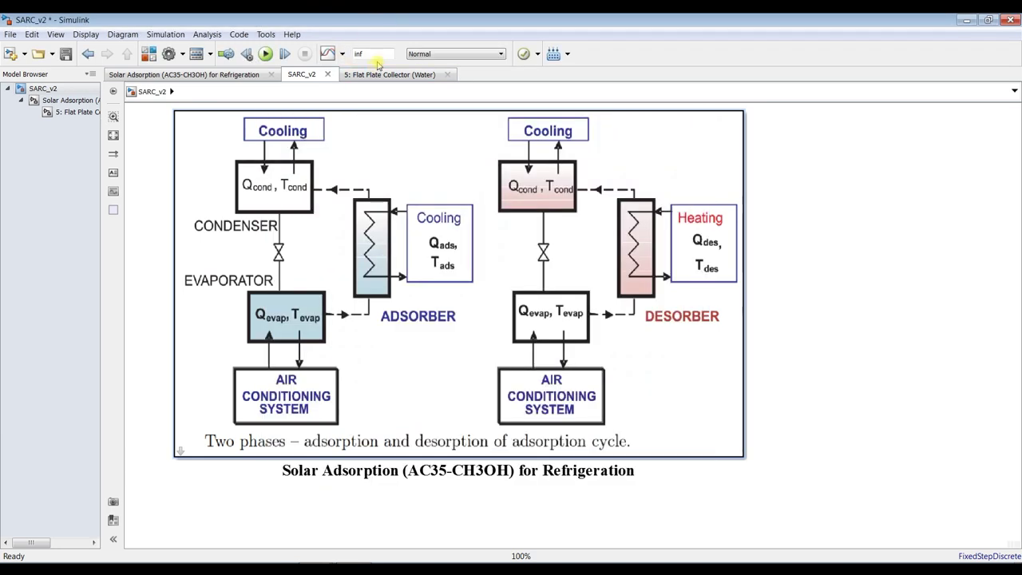
click(62, 101)
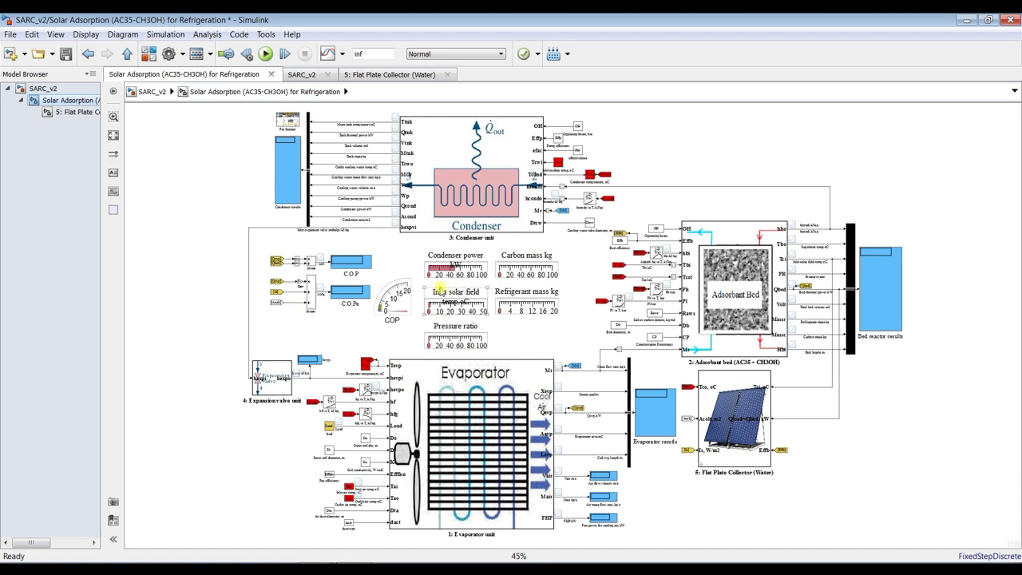
scroll(484, 329, up, 1)
scroll(484, 329, up, 2)
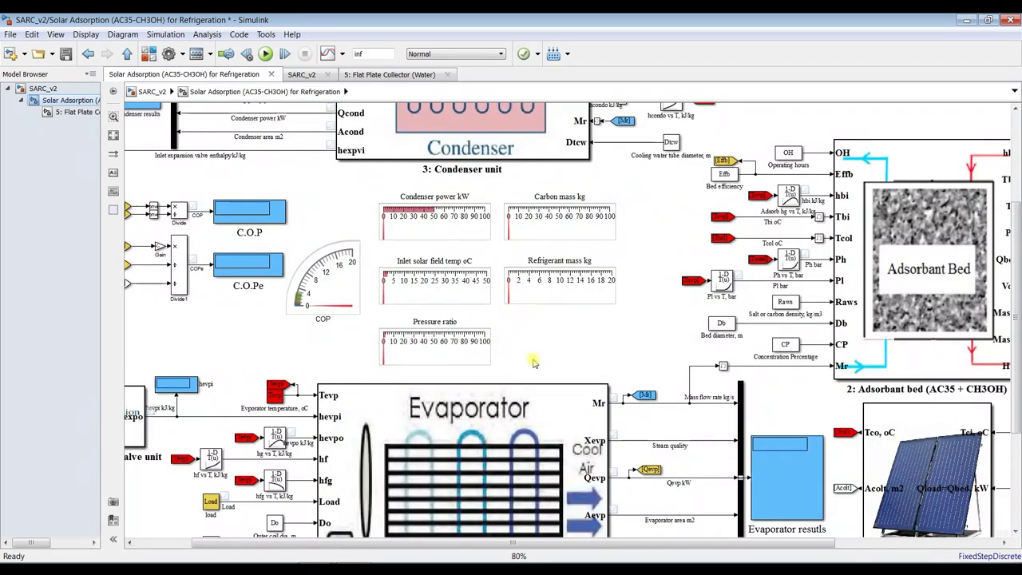
scroll(484, 330, down, 1)
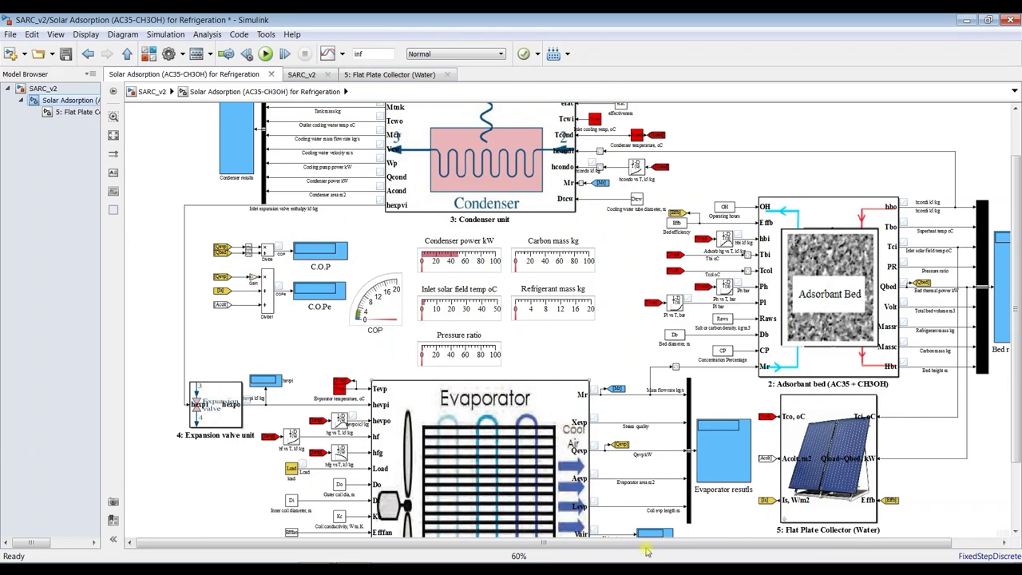
Step: Open the Flat Plate Collector parameters and enter 300 W/m2 solar radiation
double_click(824, 420)
drag(805, 193, 512, 99)
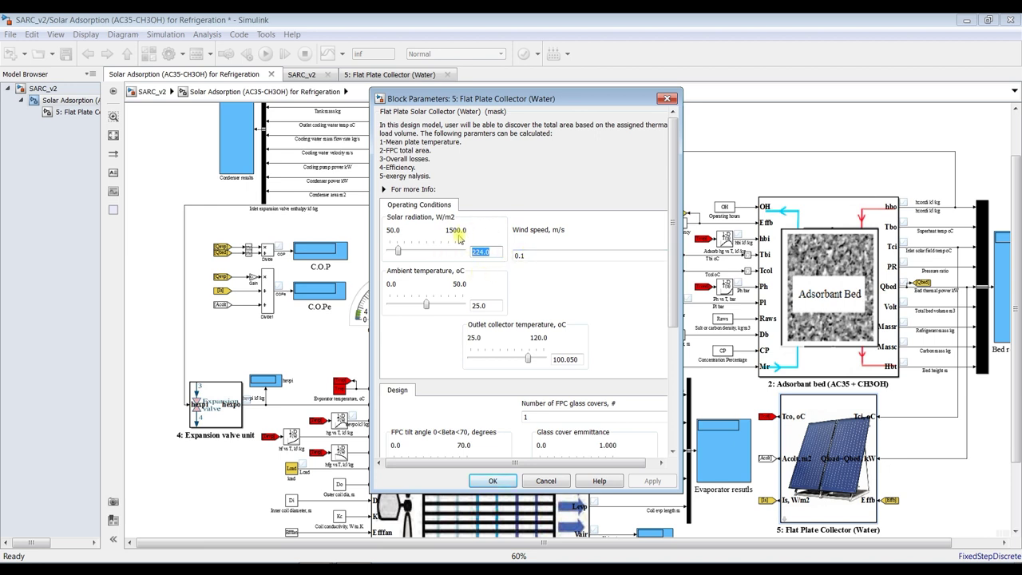
drag(619, 99, 607, 46)
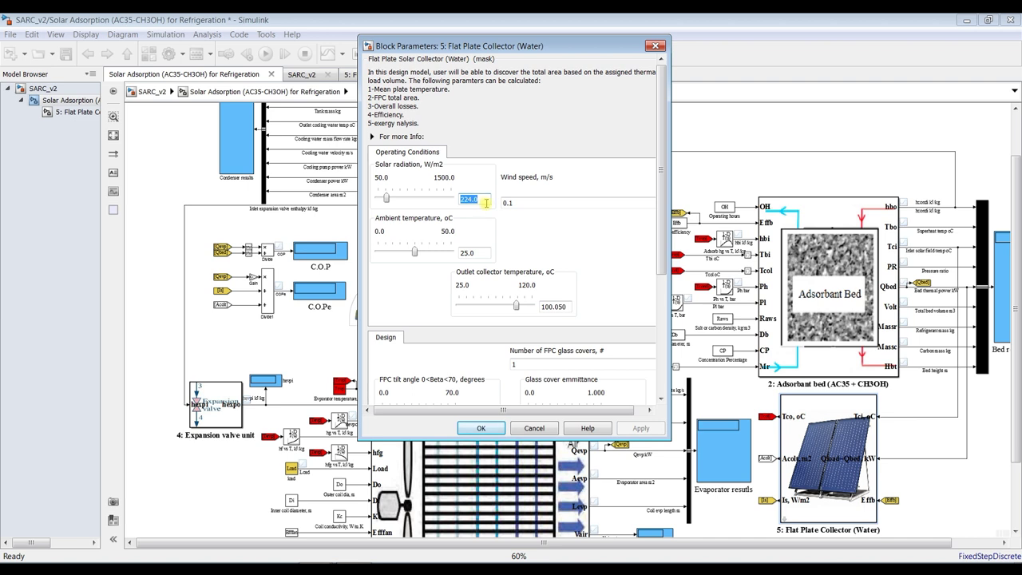
text(300)
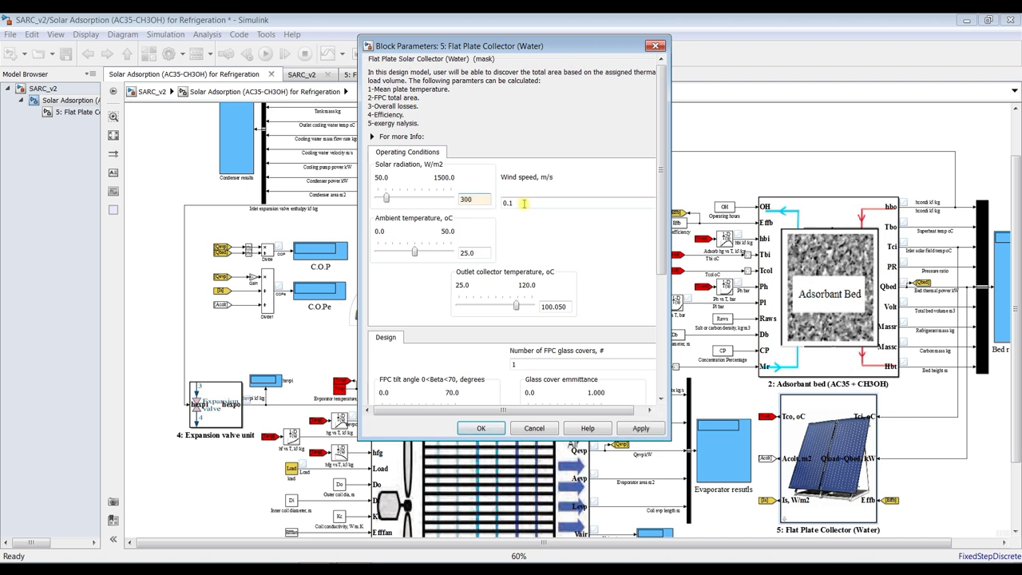
click(523, 206)
drag(662, 210, 662, 268)
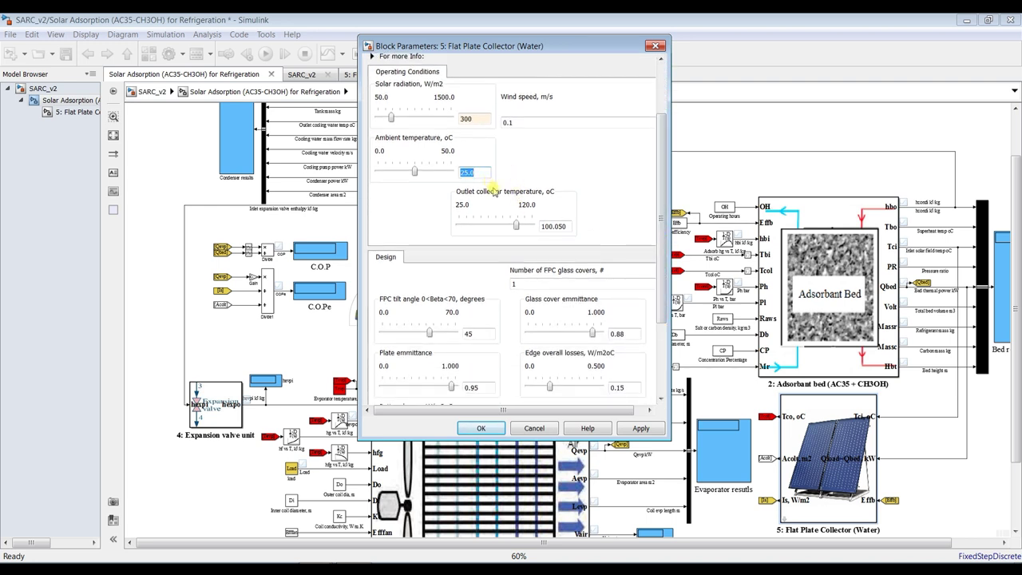
Step: Set outlet collector temperature to 80 °C and apply the collector settings
click(565, 227)
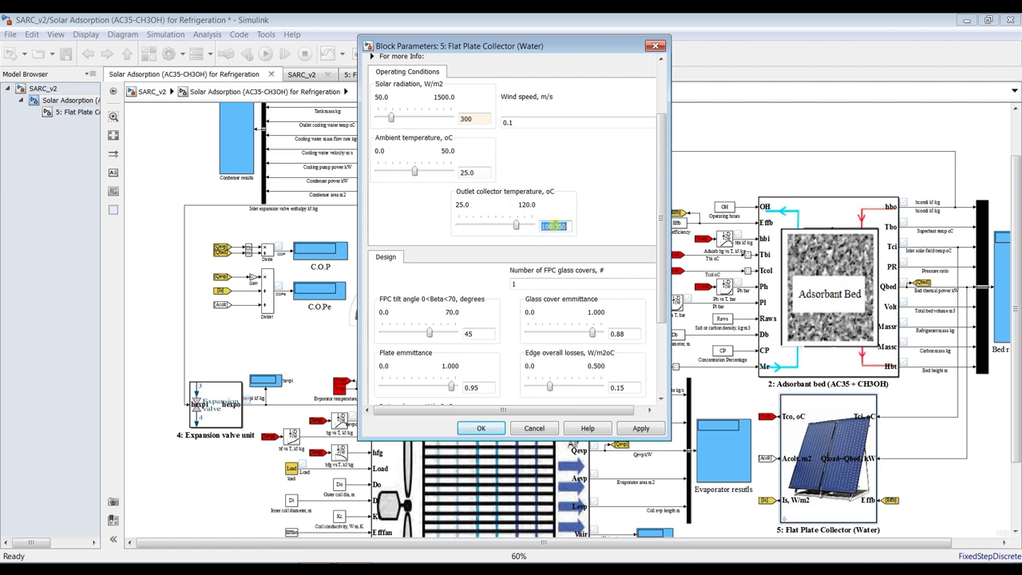
text(80)
click(524, 120)
click(628, 435)
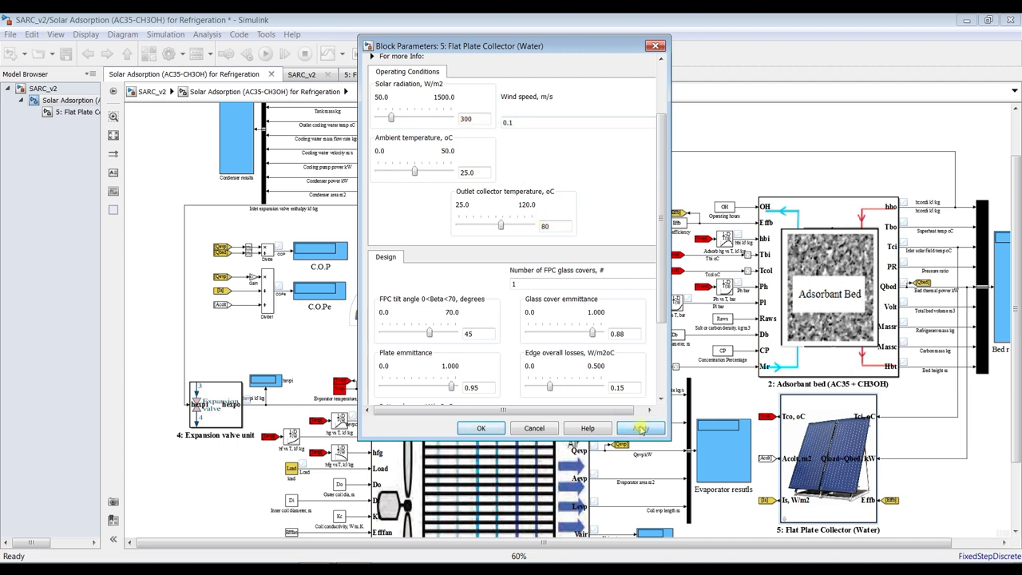
drag(662, 288, 661, 356)
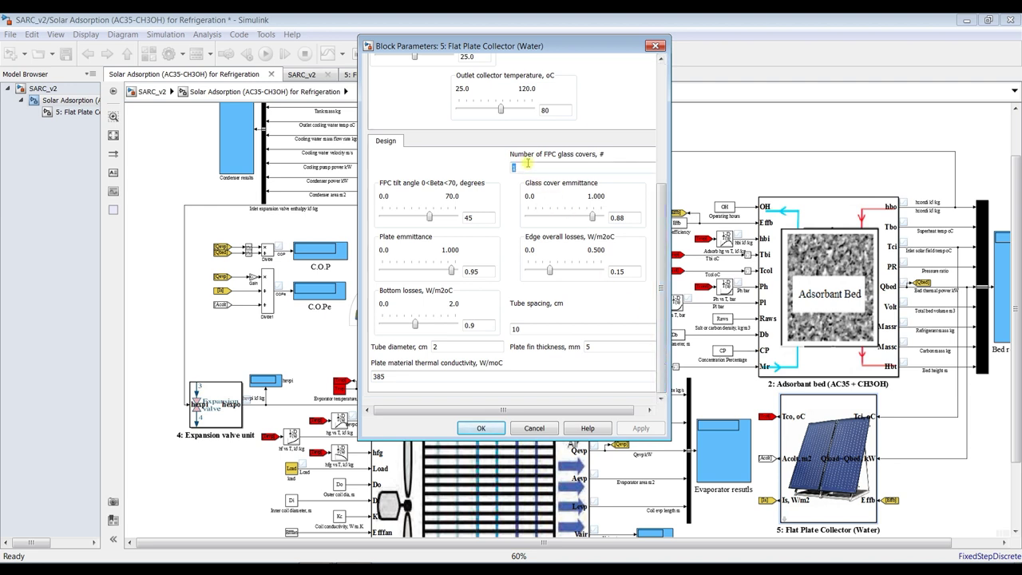
Step: Review the collector Design fields: tilt angle, emittances, losses, tube spacing, diameter and conductivity
double_click(486, 215)
double_click(639, 220)
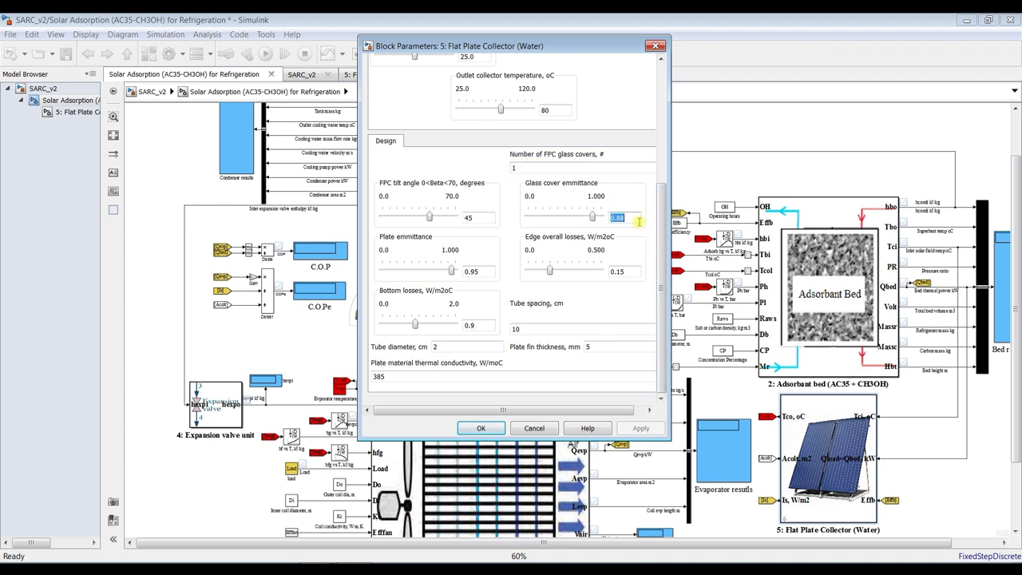
double_click(487, 272)
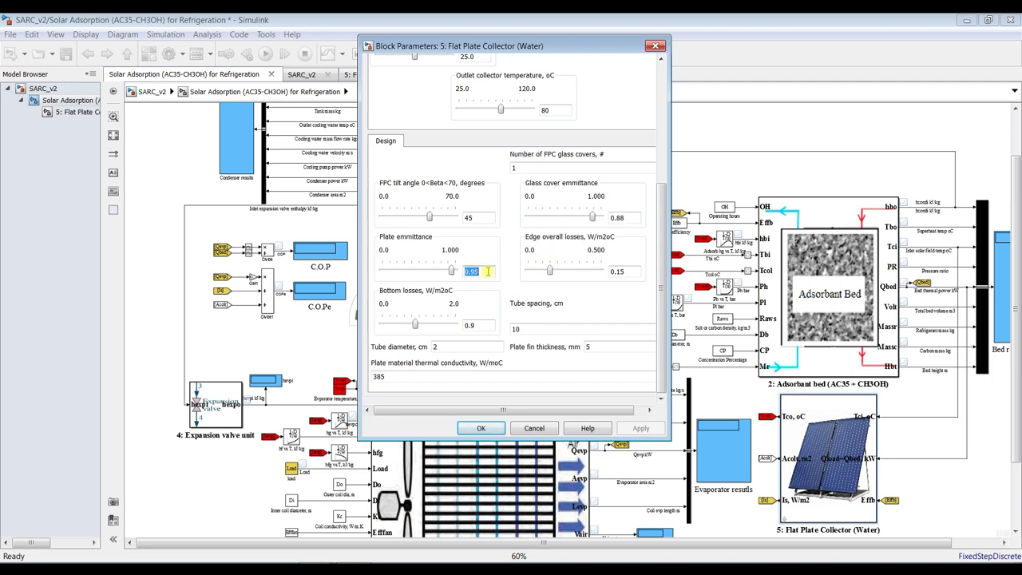
double_click(638, 272)
click(662, 281)
double_click(479, 326)
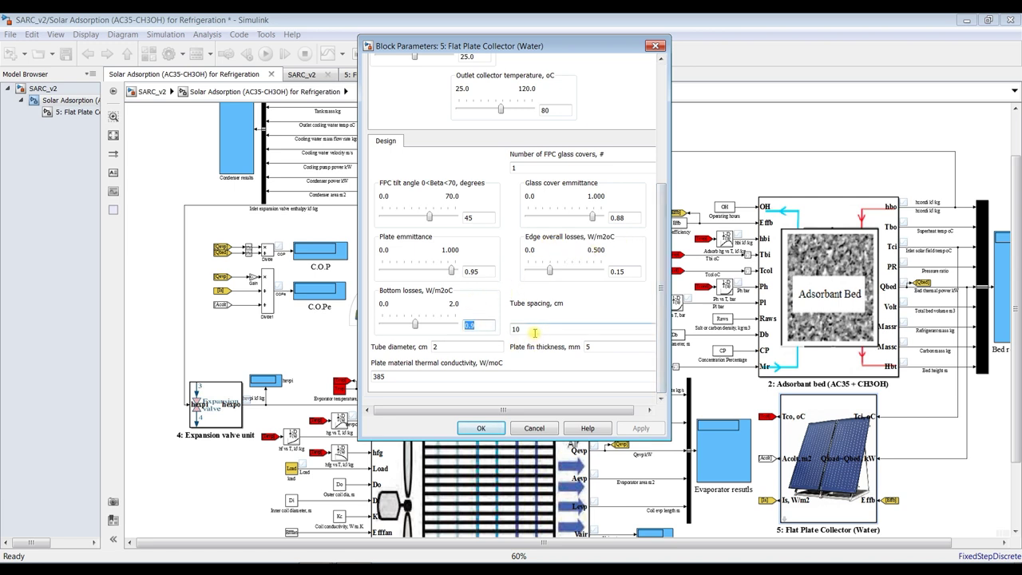
double_click(526, 328)
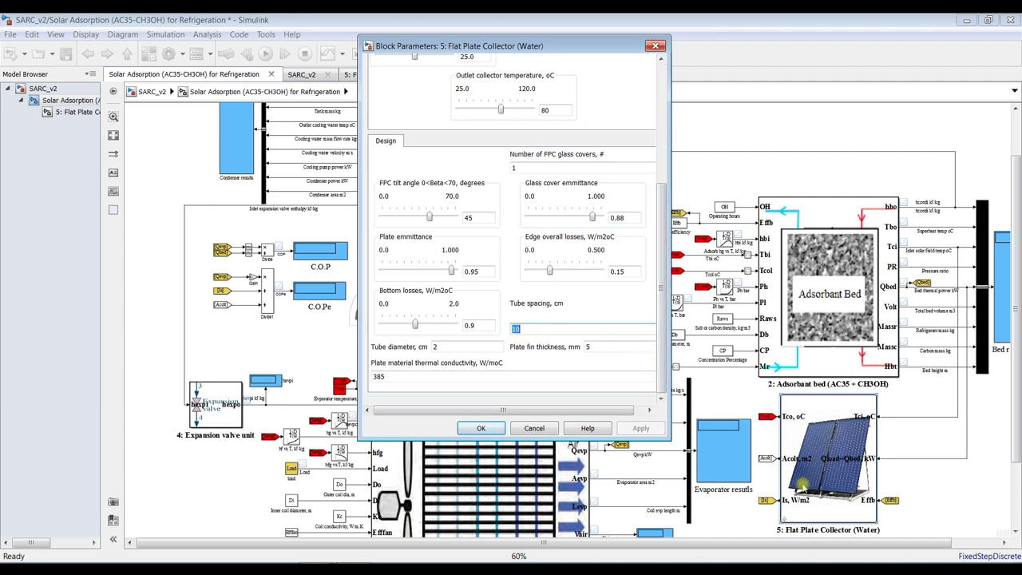
double_click(444, 348)
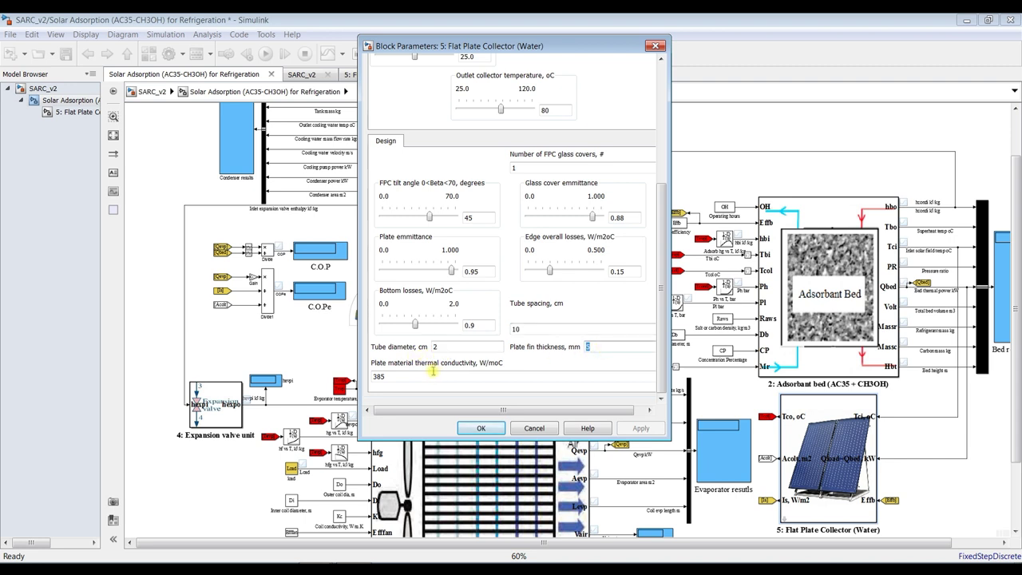
double_click(406, 377)
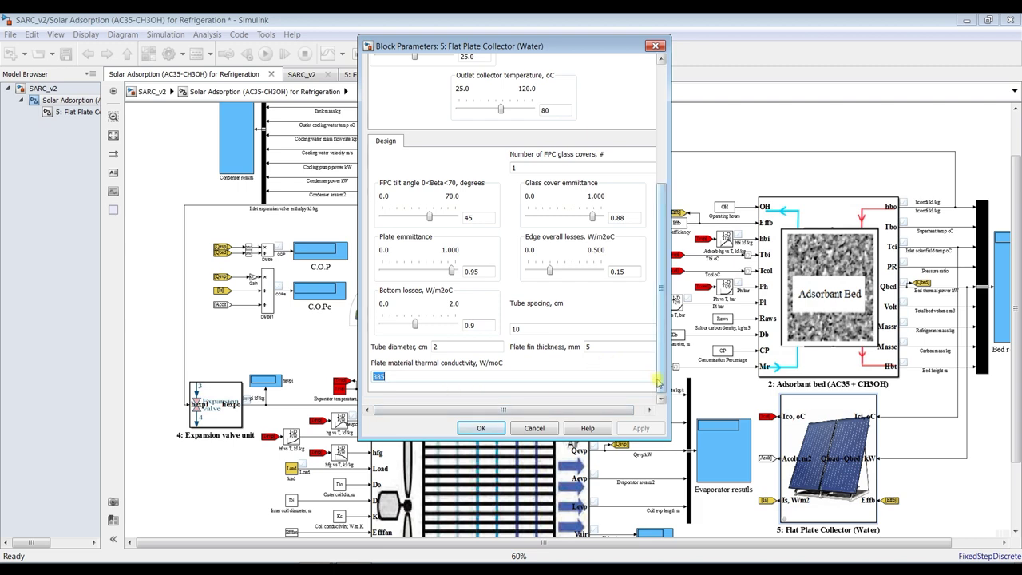
Step: Enter 500 W/m2 for Solar radiation and apply it
scroll(661, 349, up, 2)
drag(661, 349, 661, 263)
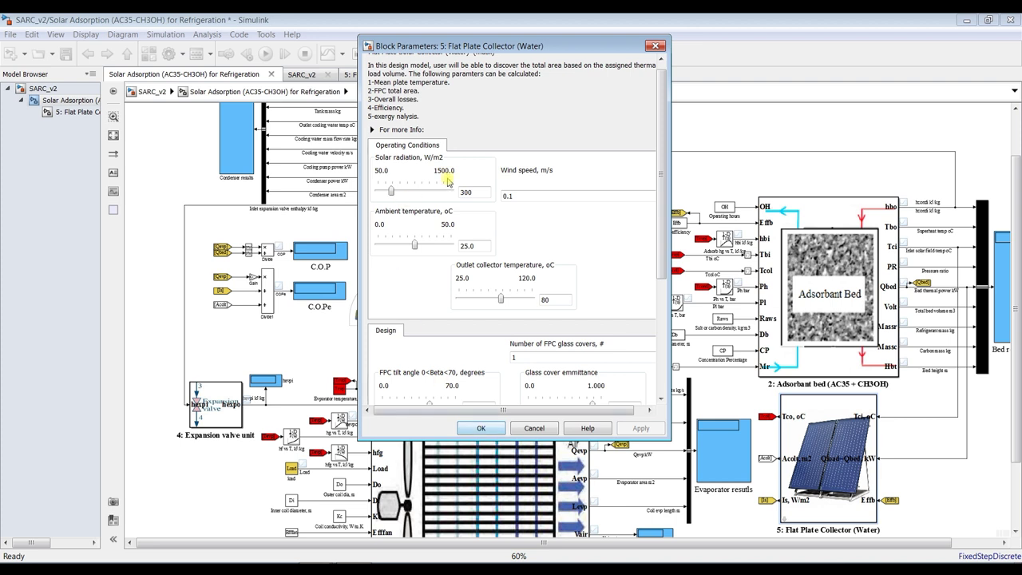
text(5)
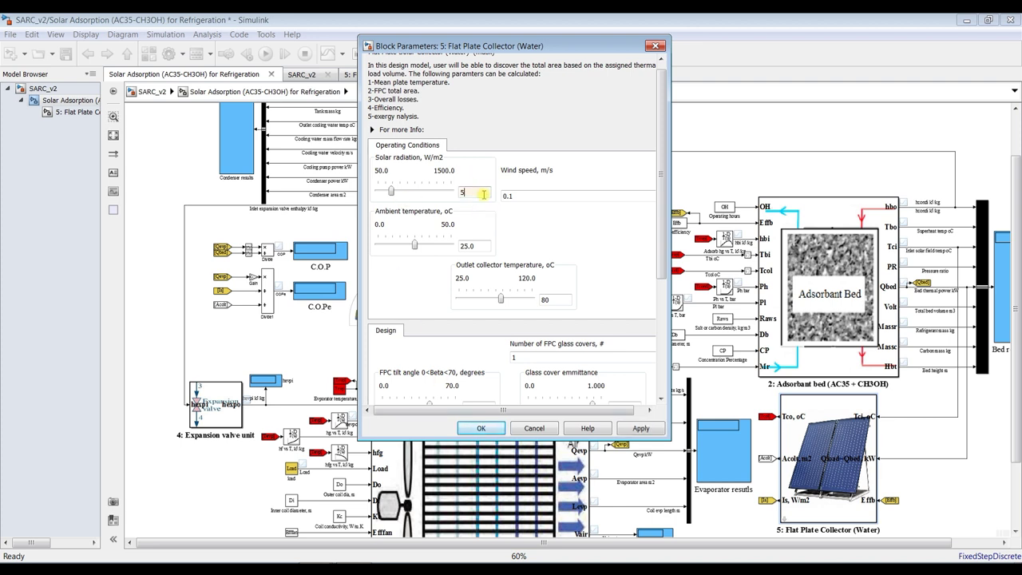
click(636, 430)
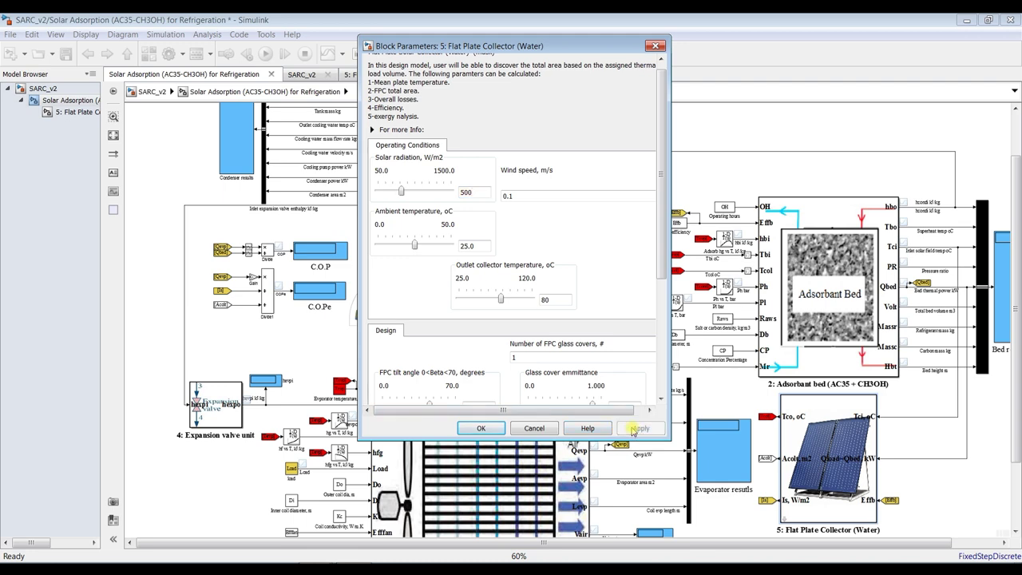
Step: Close the collector parameters and fit the entire Solar Adsorption diagram to the view
click(292, 24)
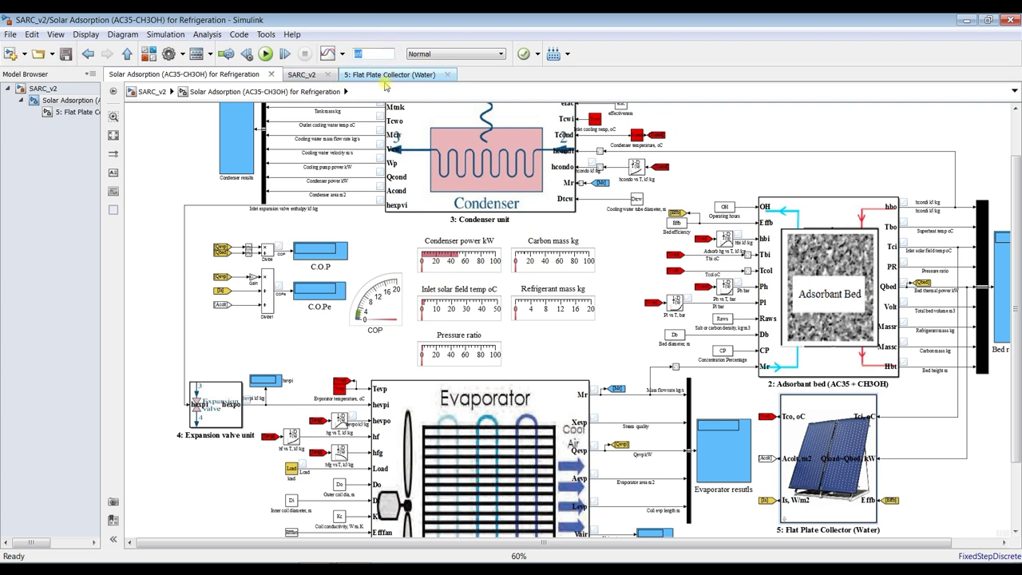
scroll(372, 203, up, 4)
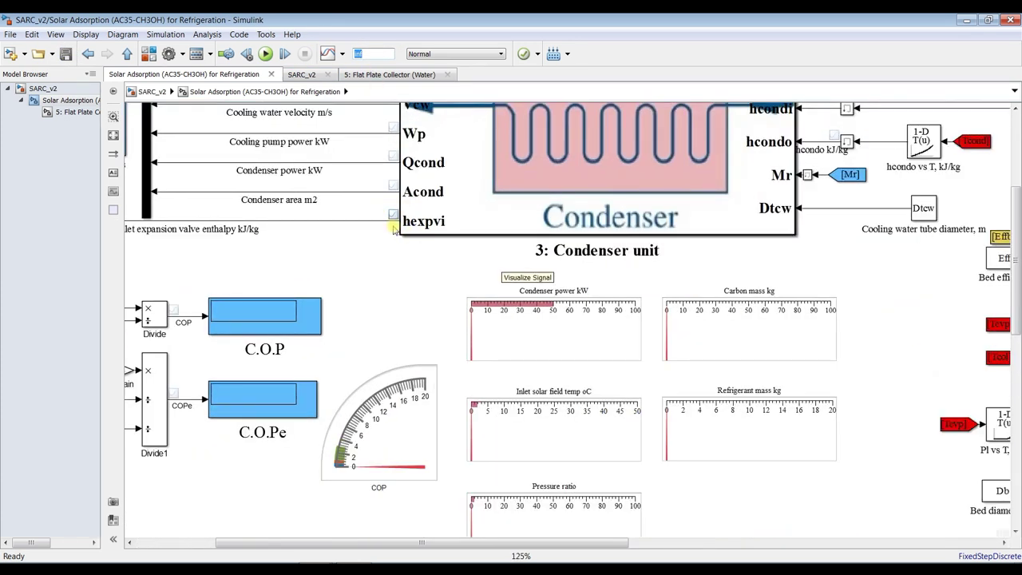
scroll(421, 222, up, 3)
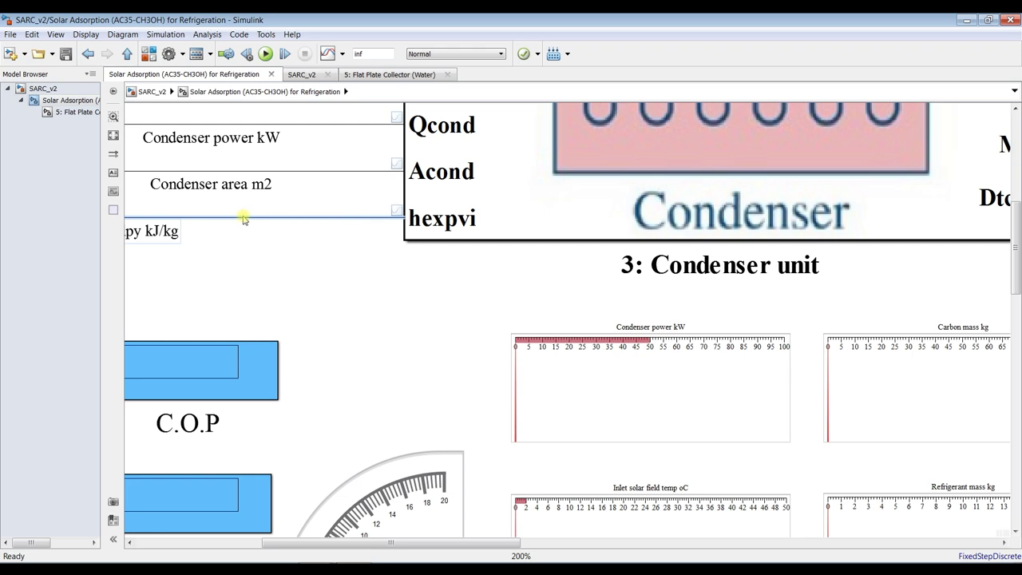
scroll(383, 264, down, 1)
scroll(283, 239, down, 2)
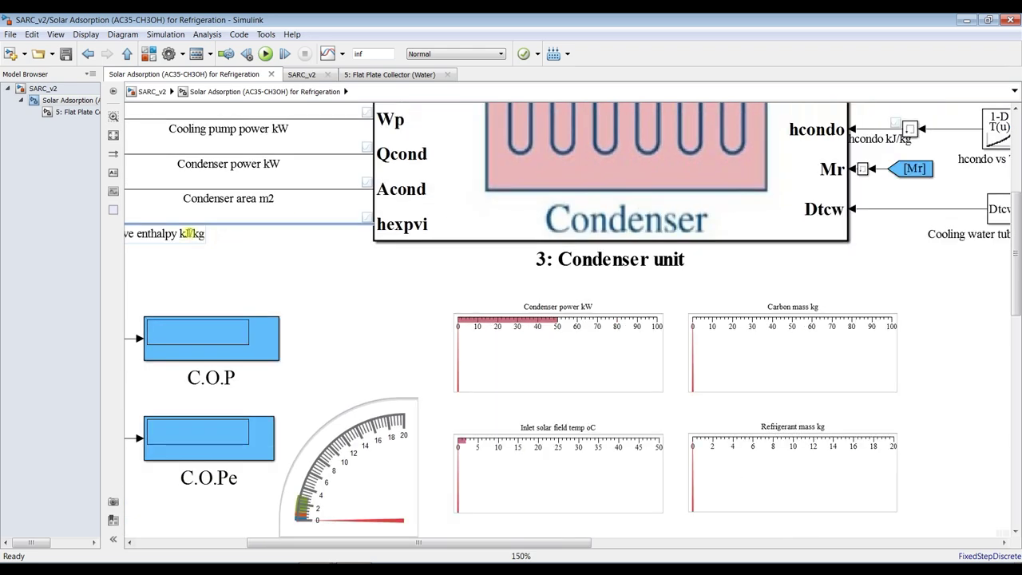
mouse_move(292, 174)
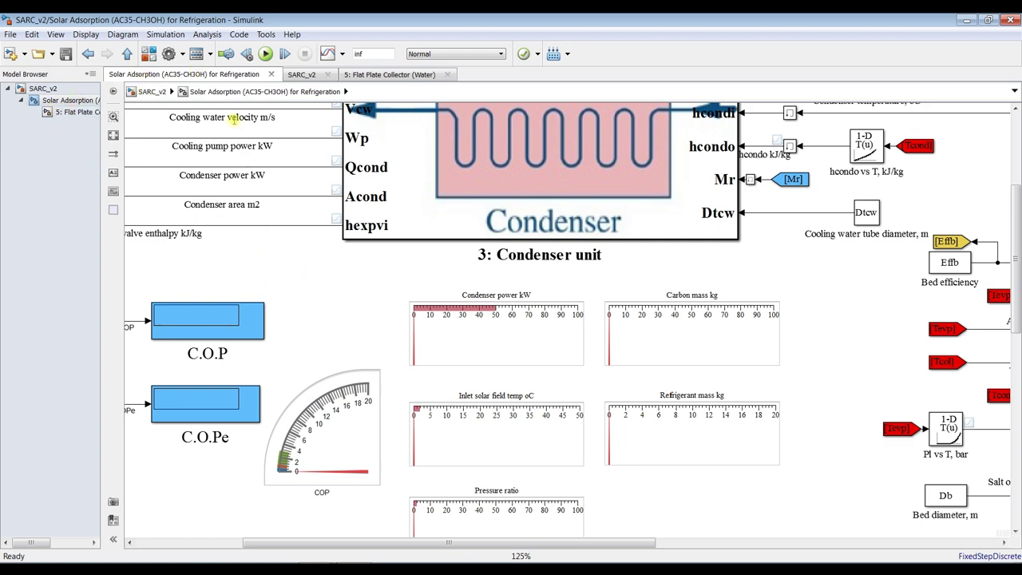
click(113, 135)
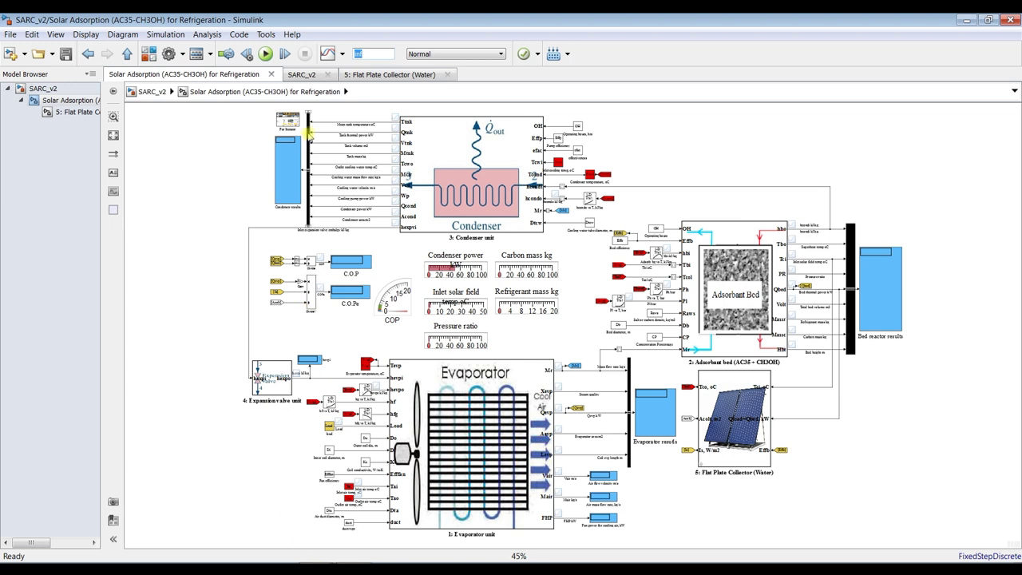
Step: Start the simulation and bring the Solar Adsorption parameters dialog up beside the model
click(266, 54)
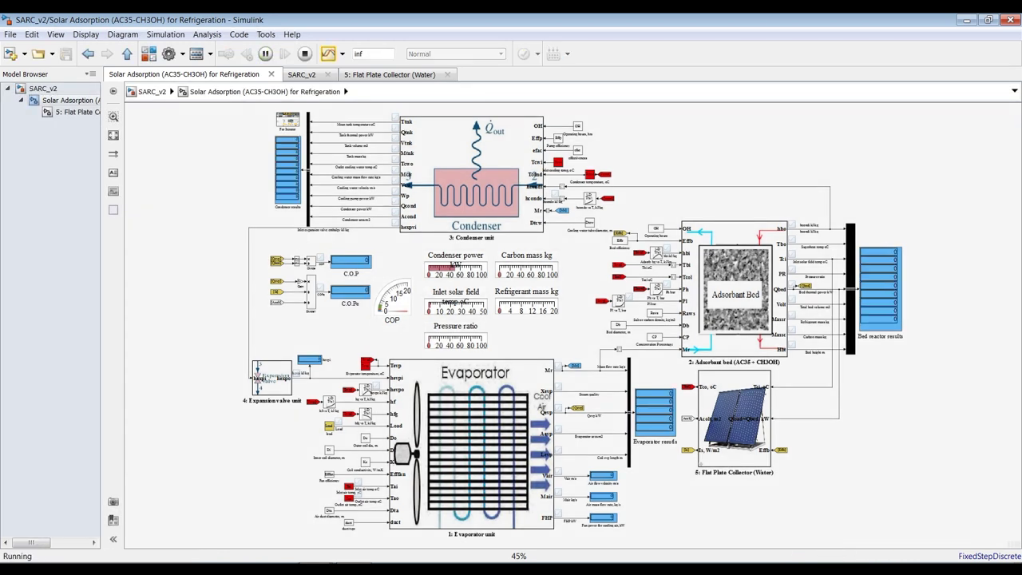
click(318, 568)
click(295, 527)
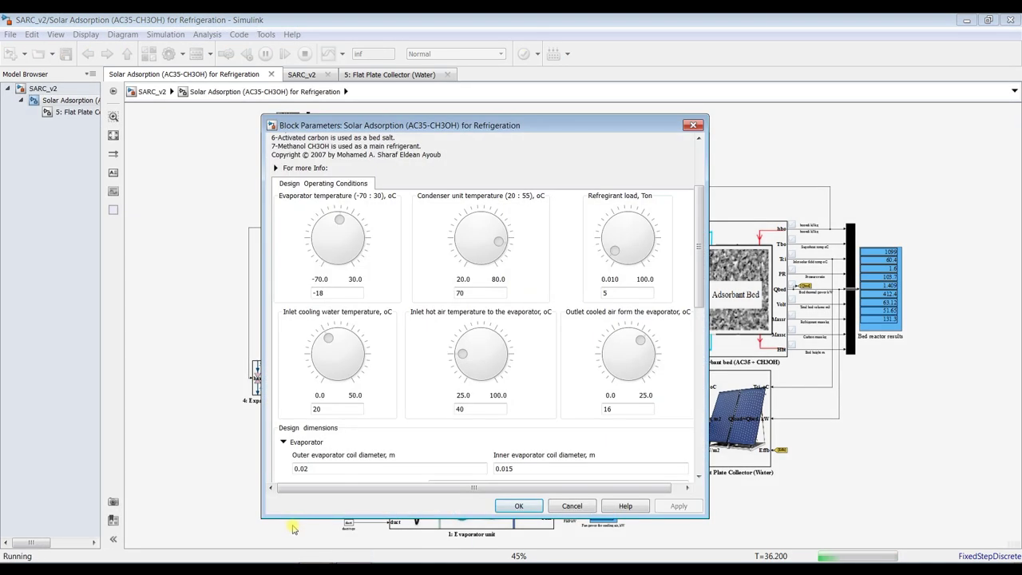
drag(555, 126, 327, 95)
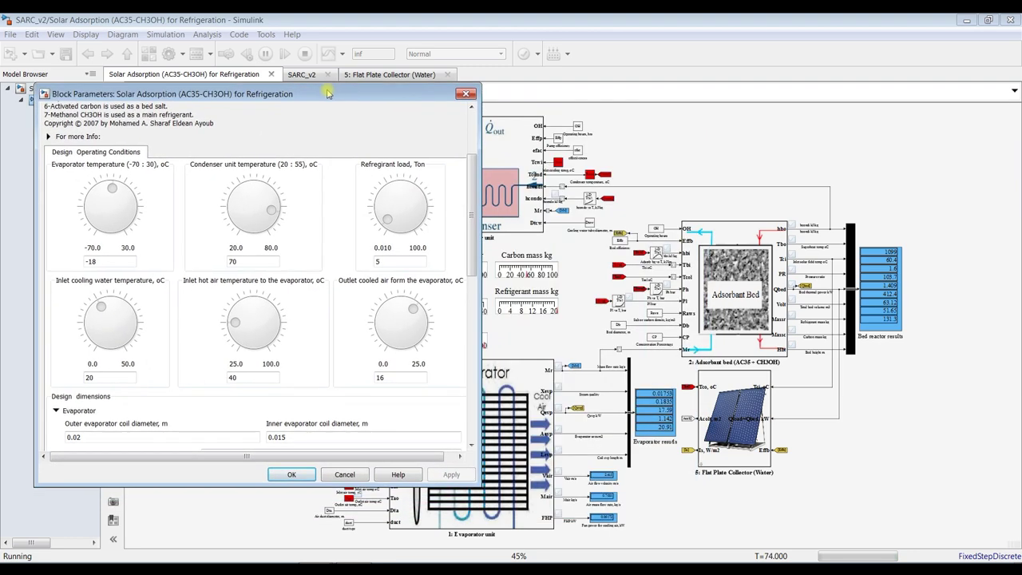
Step: Turn the refrigerant load knob up and back down during the live run
click(386, 222)
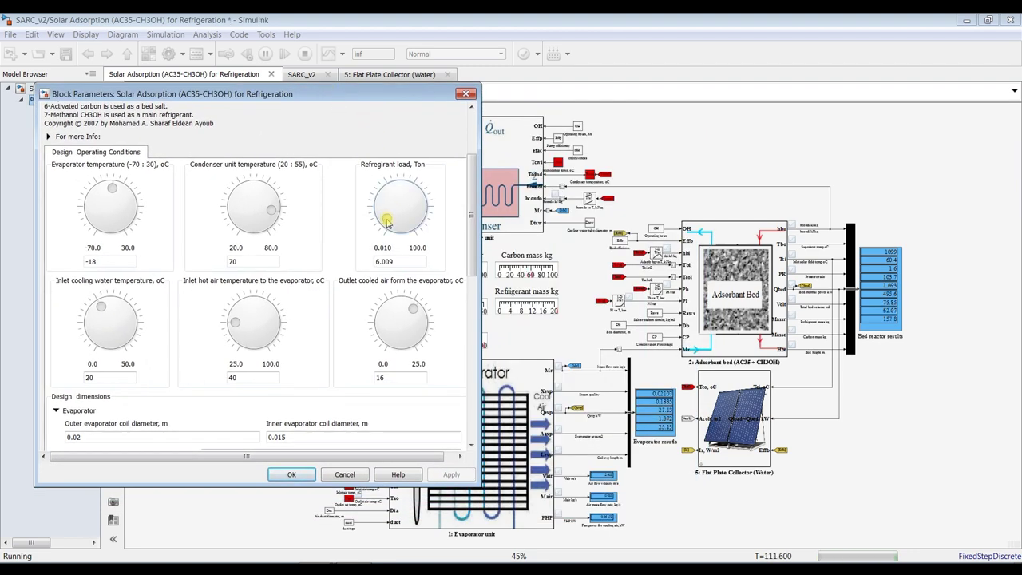
drag(386, 222, 385, 216)
key(Up)
key(Up)
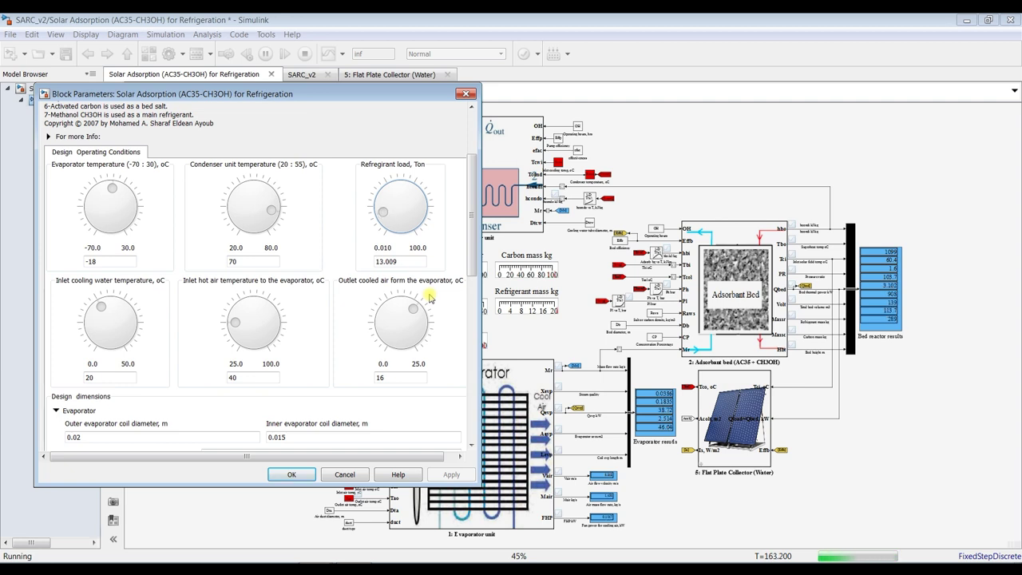
key(Up)
key(Up)
key(Up)
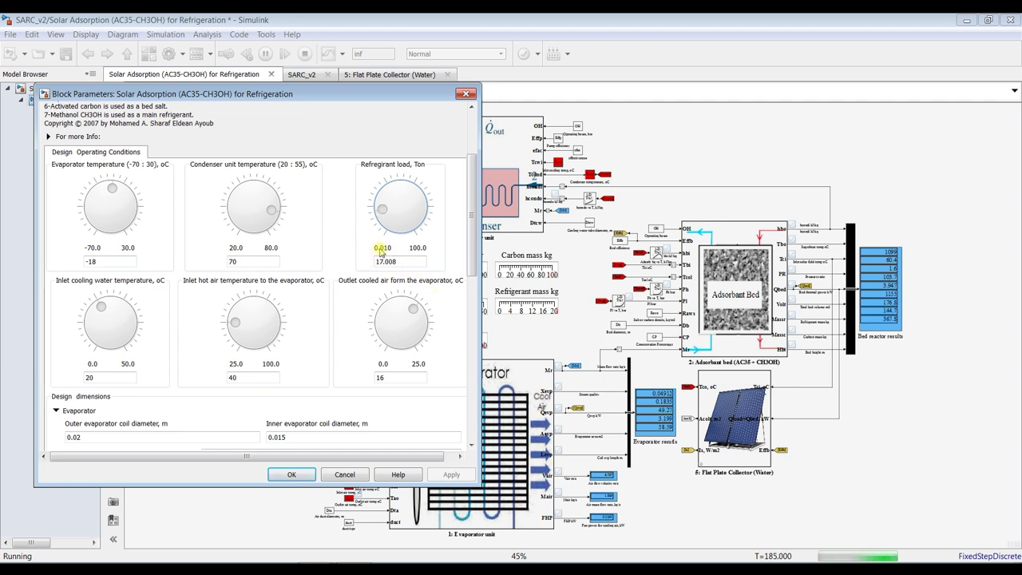
key(Up)
key(Up)
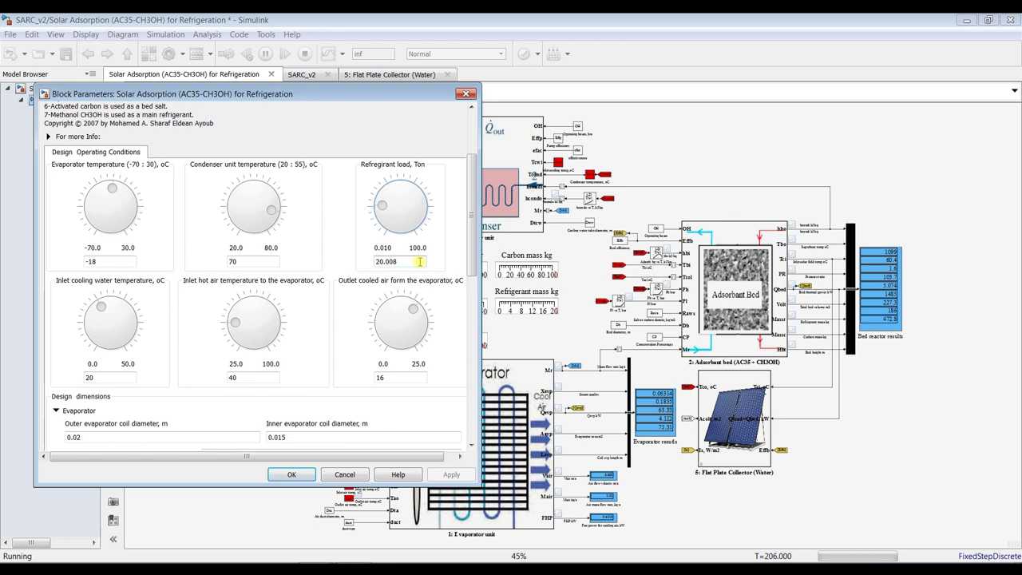
drag(343, 99, 724, 117)
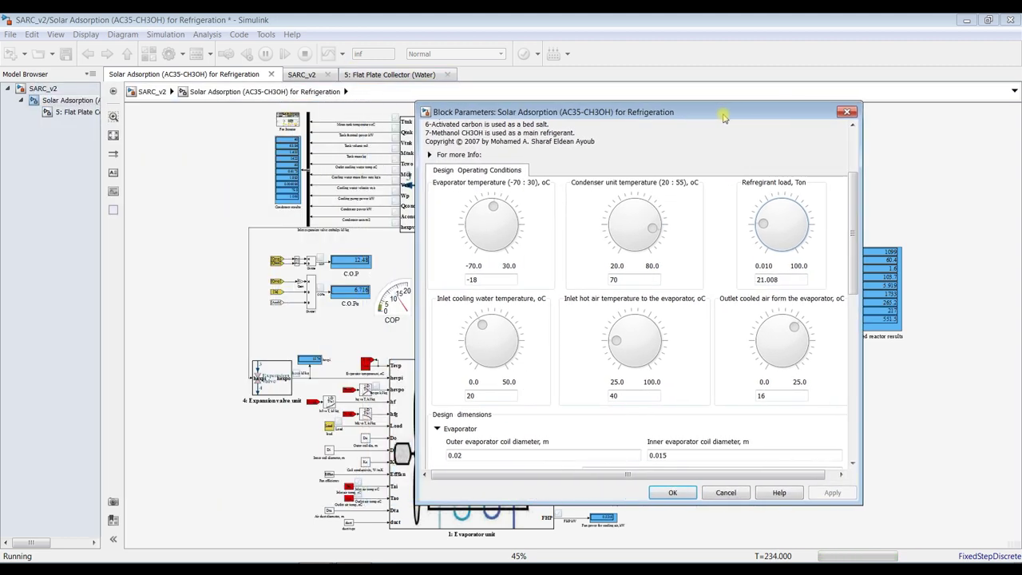
key(Up)
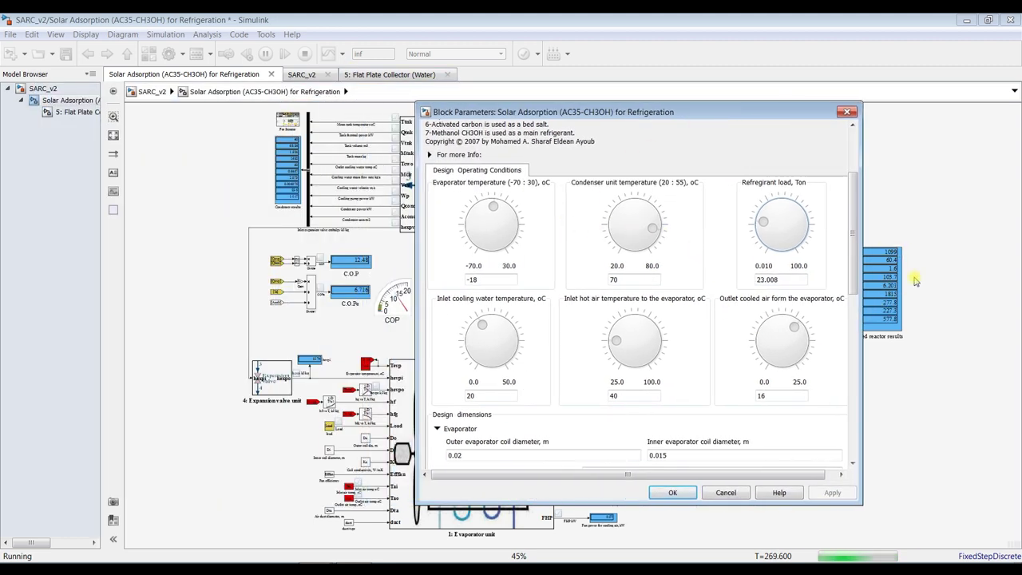
key(Up)
key(Up)
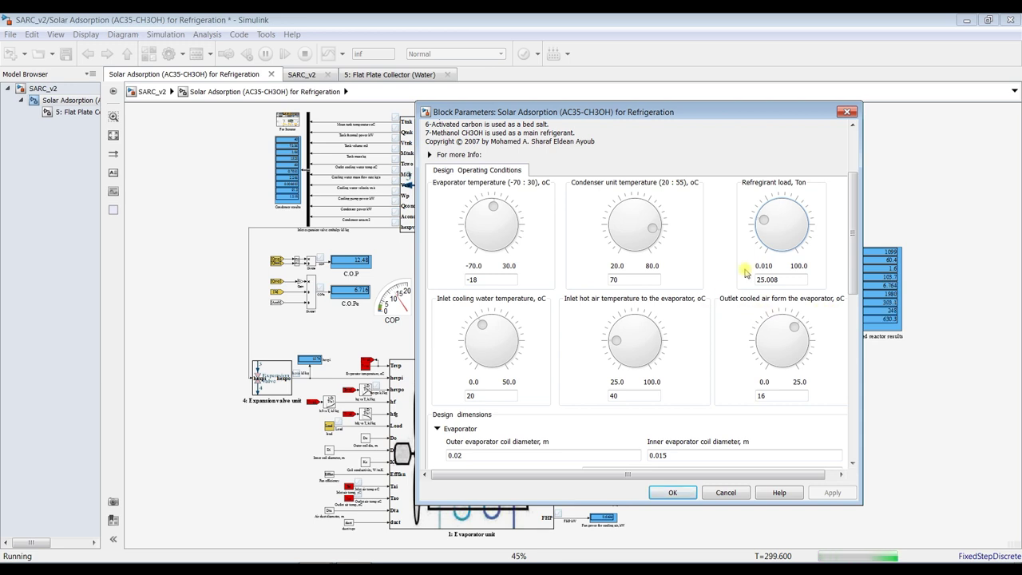
key(Down)
key(Down)
key(Down)
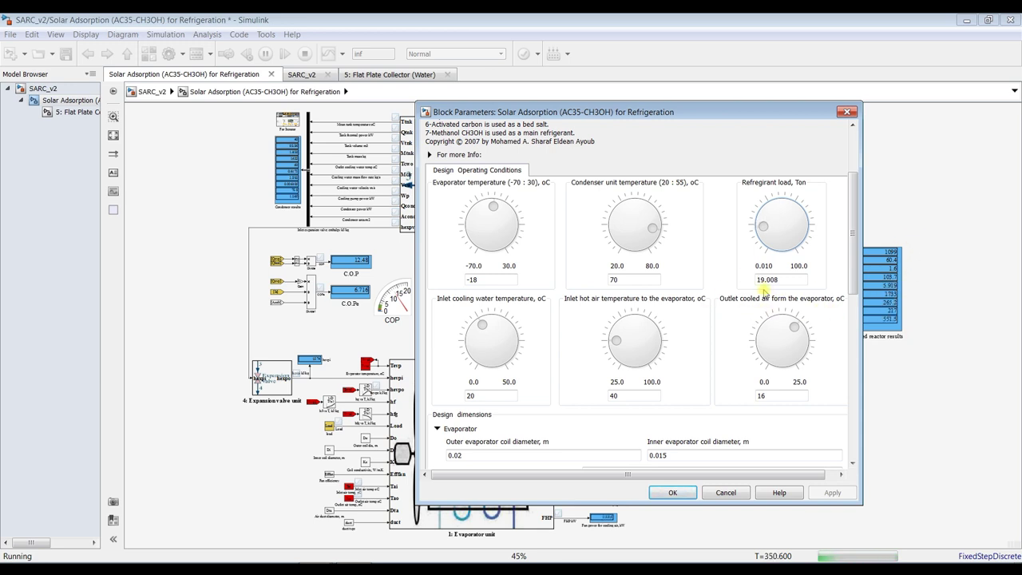
key(Down)
key(Down)
key(Down)
key(Down)
key(Down)
key(Down)
key(Down)
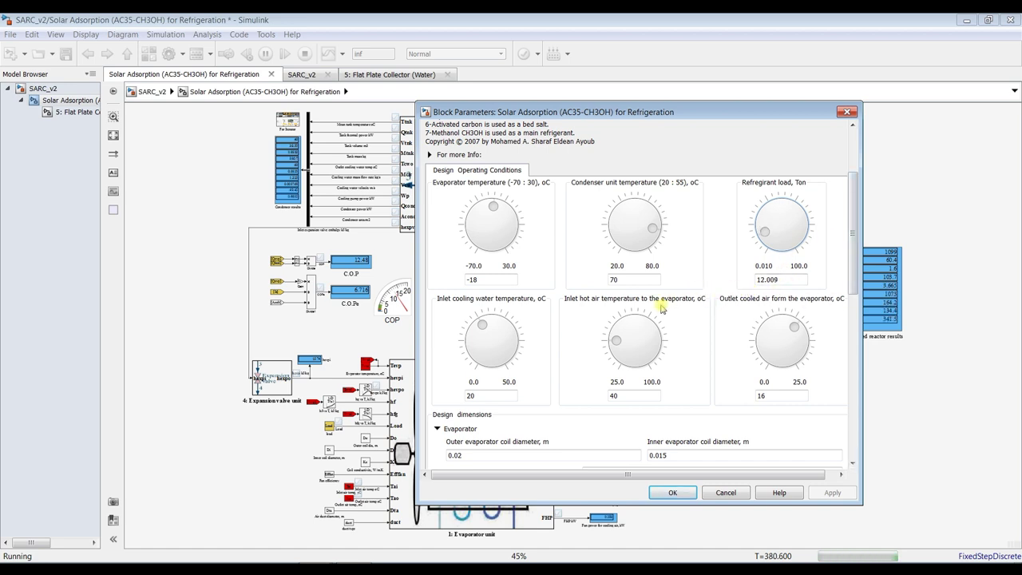
Step: Raise outlet cooled air and evaporator temperature to -5 °C, then confirm with OK
click(797, 330)
key(Up)
key(Up)
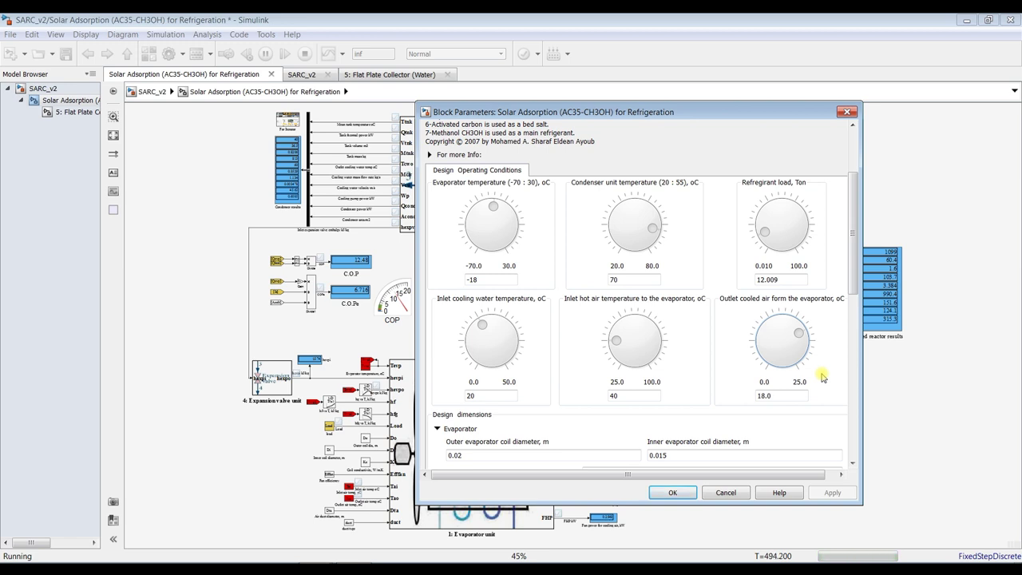
click(494, 209)
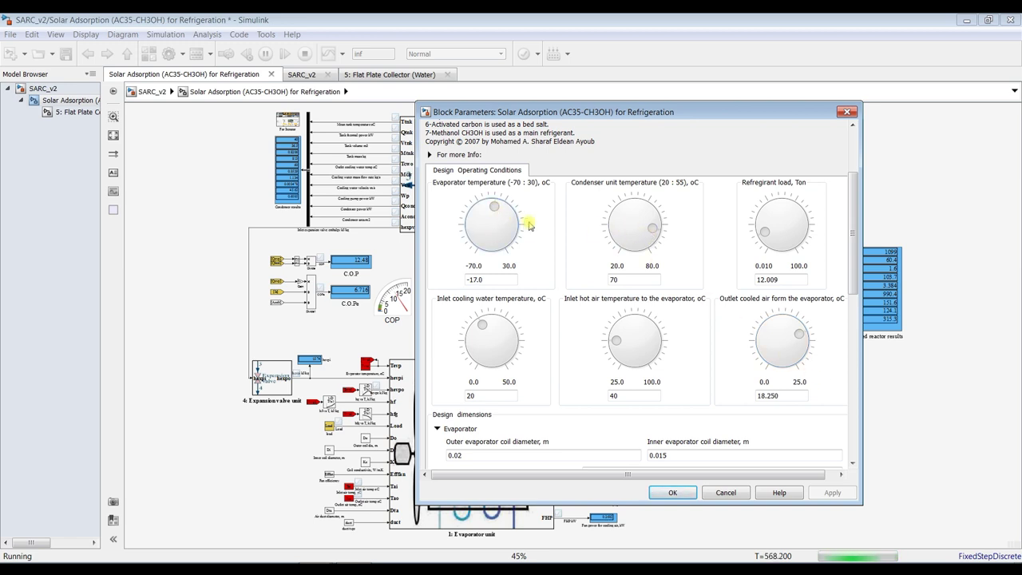
key(Up)
key(Up)
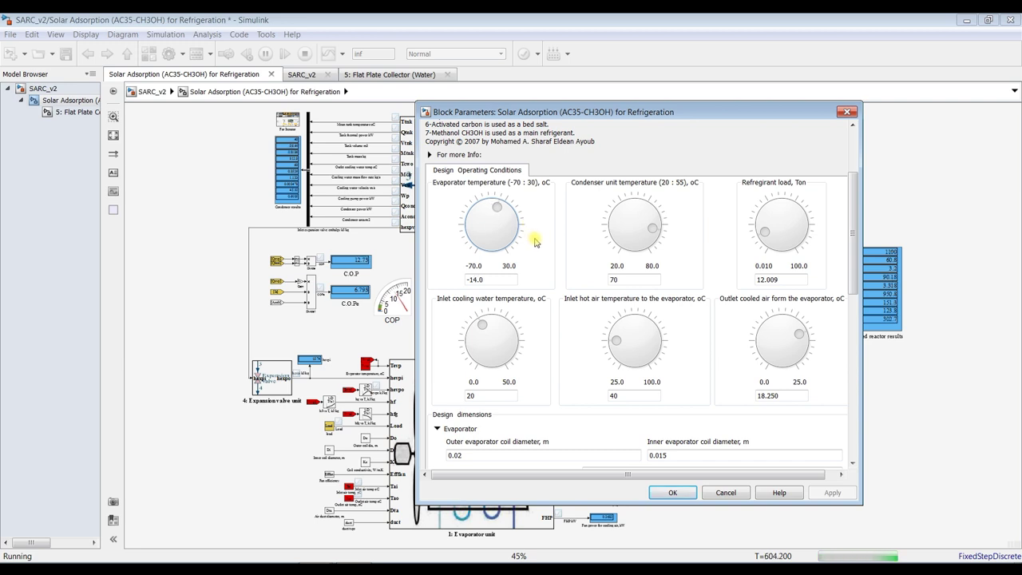
key(Up)
key(Up)
key(Up)
key(Up)
key(Up)
key(Up)
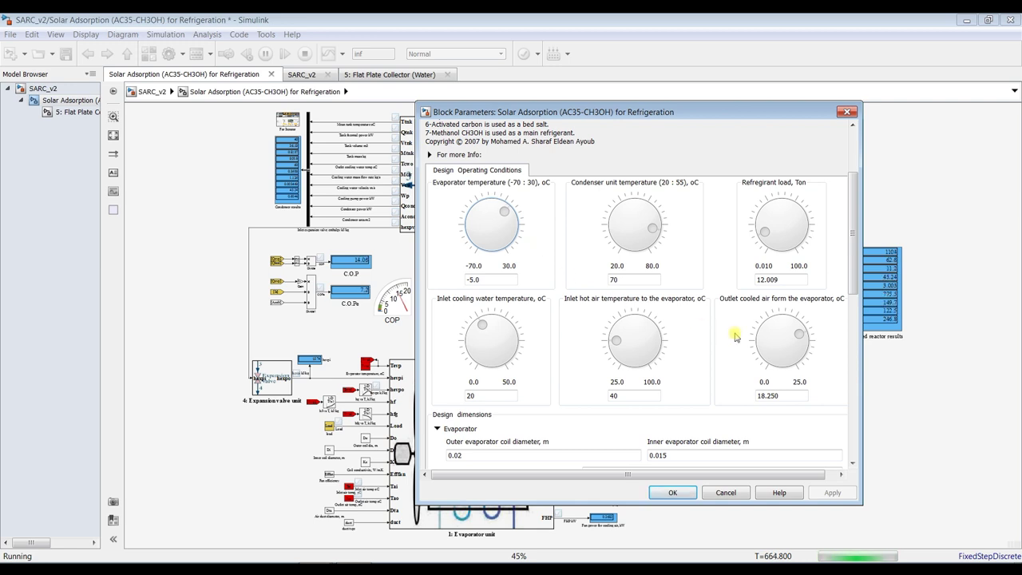
drag(854, 279, 853, 326)
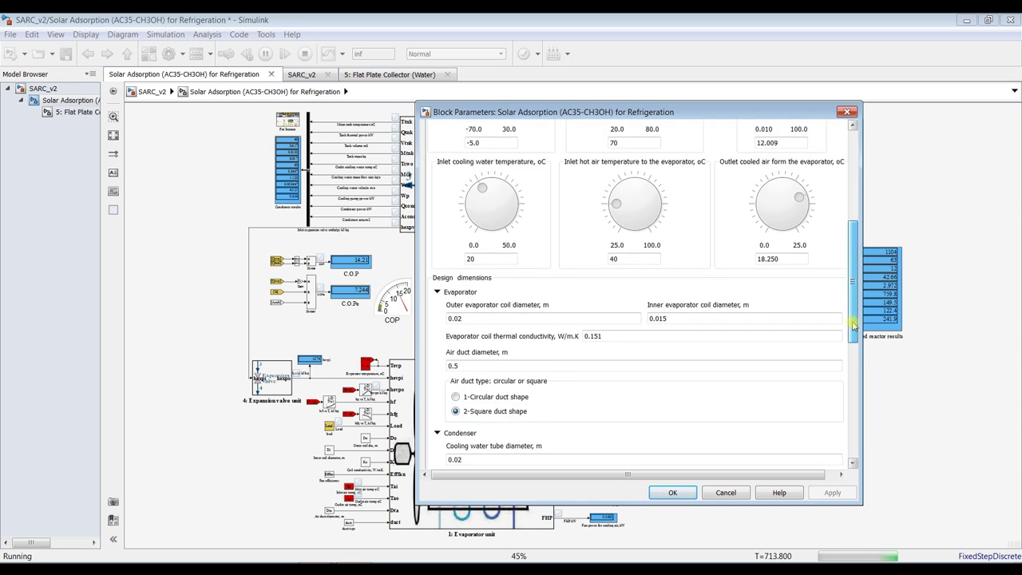
click(672, 491)
Step: Stop the run and lay out a maximized Simulation Data Inspector in 3x3 subplots
click(303, 54)
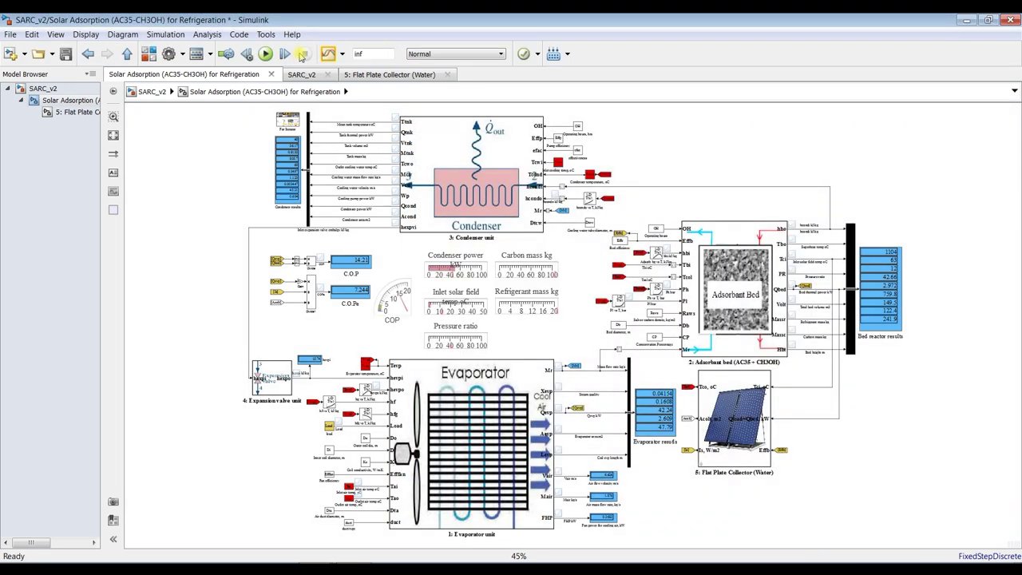
click(327, 54)
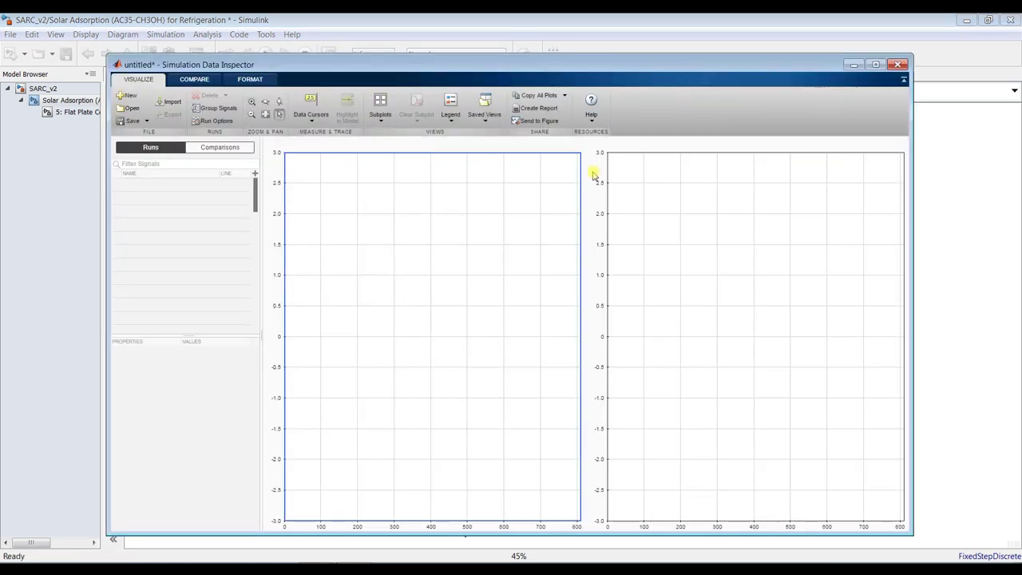
click(878, 68)
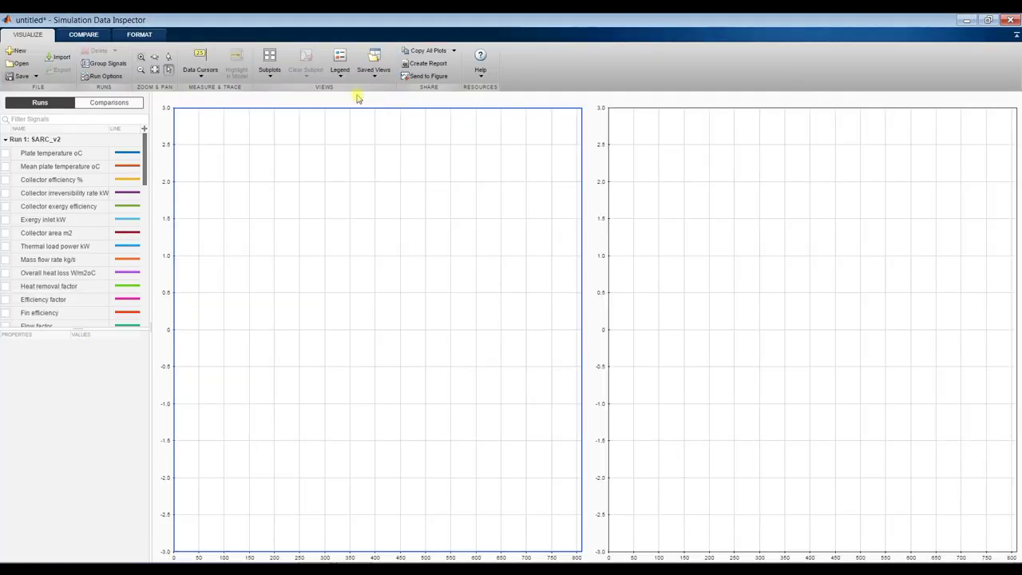
click(270, 64)
click(292, 123)
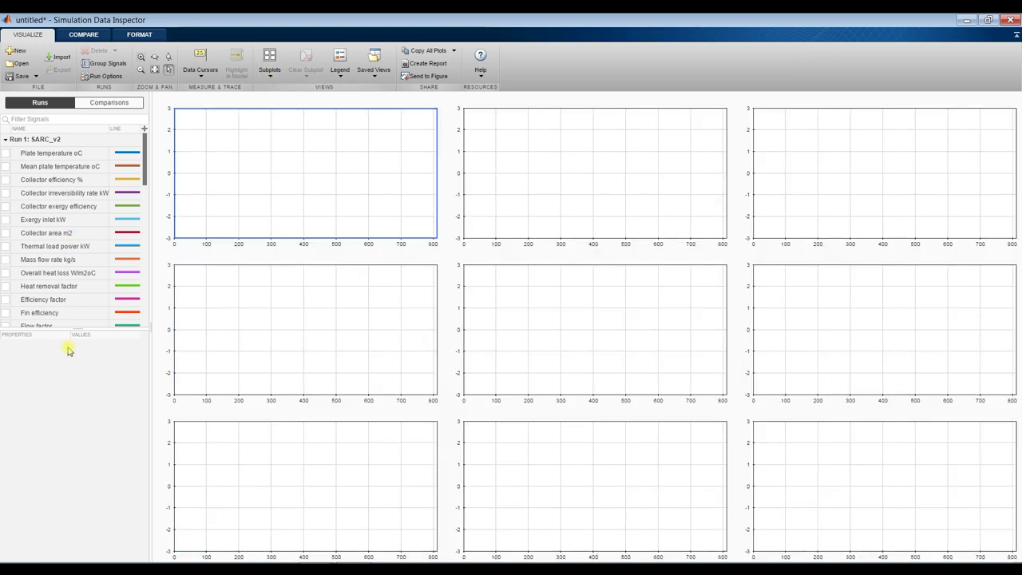
drag(66, 327, 59, 492)
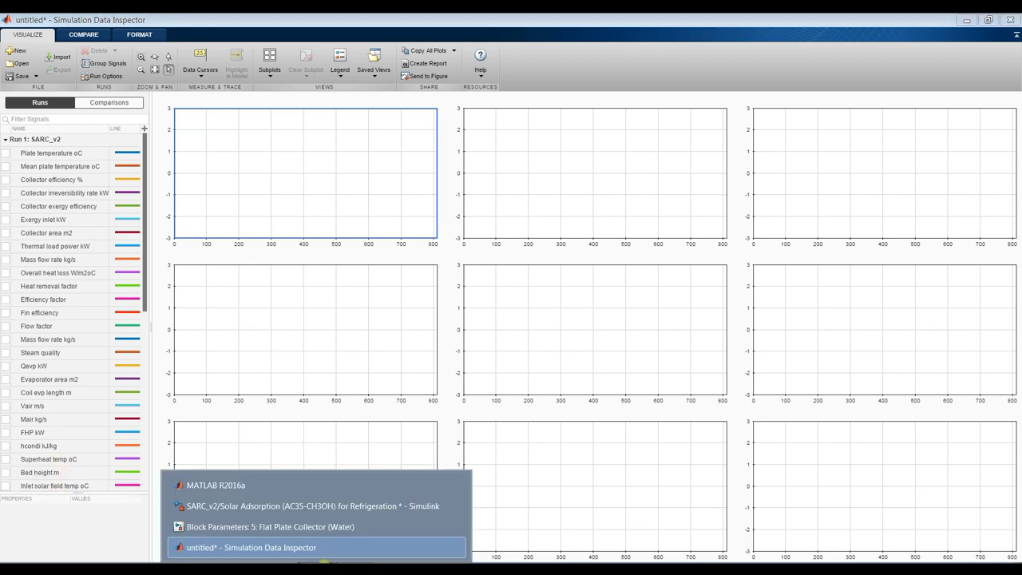
click(302, 503)
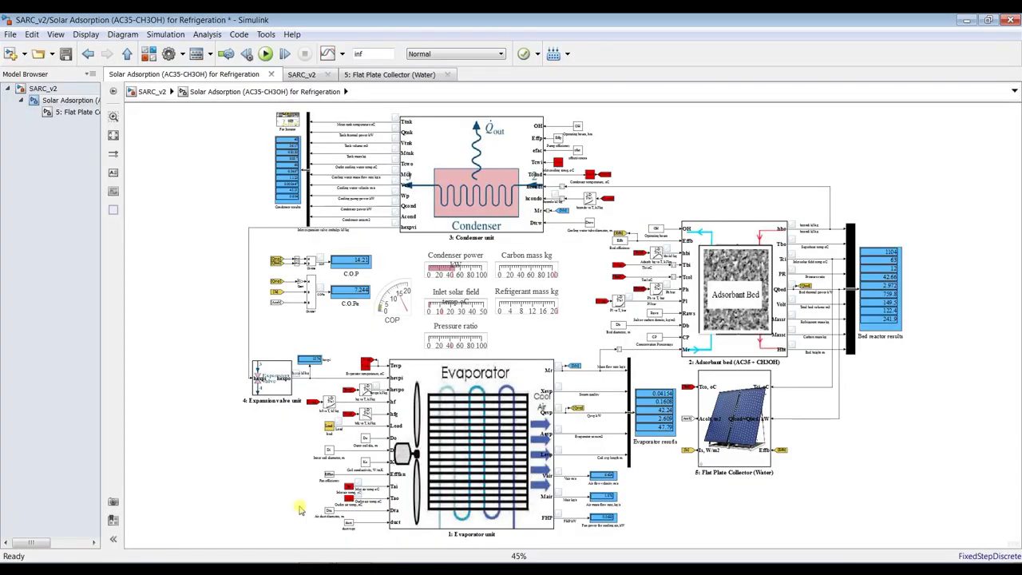
Step: Open the 5: Flat Plate Collector (Water) subsystem and scroll through the FPCw function code
click(72, 112)
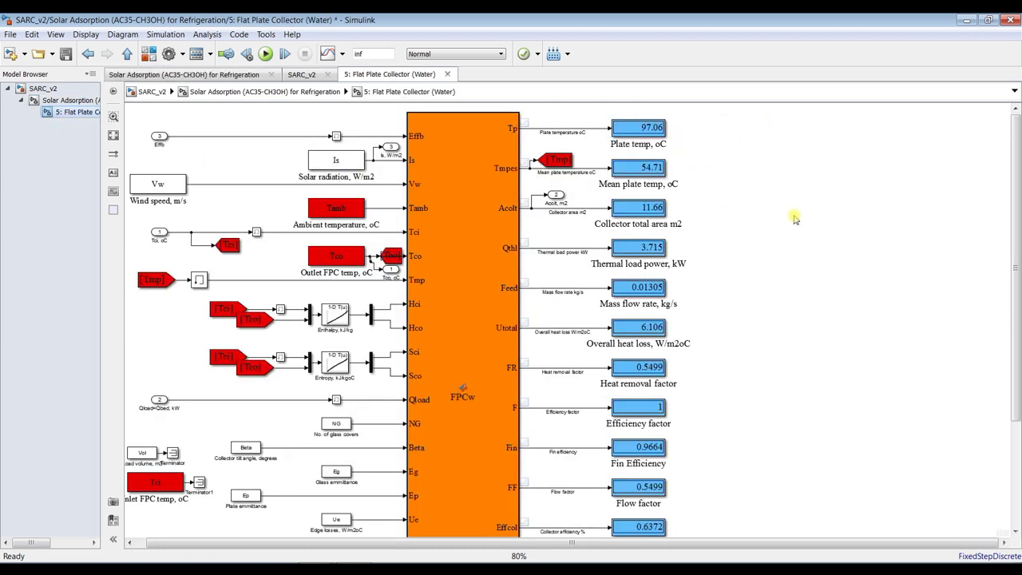
double_click(457, 142)
scroll(349, 194, down, 7)
scroll(211, 240, up, 1)
scroll(206, 304, up, 6)
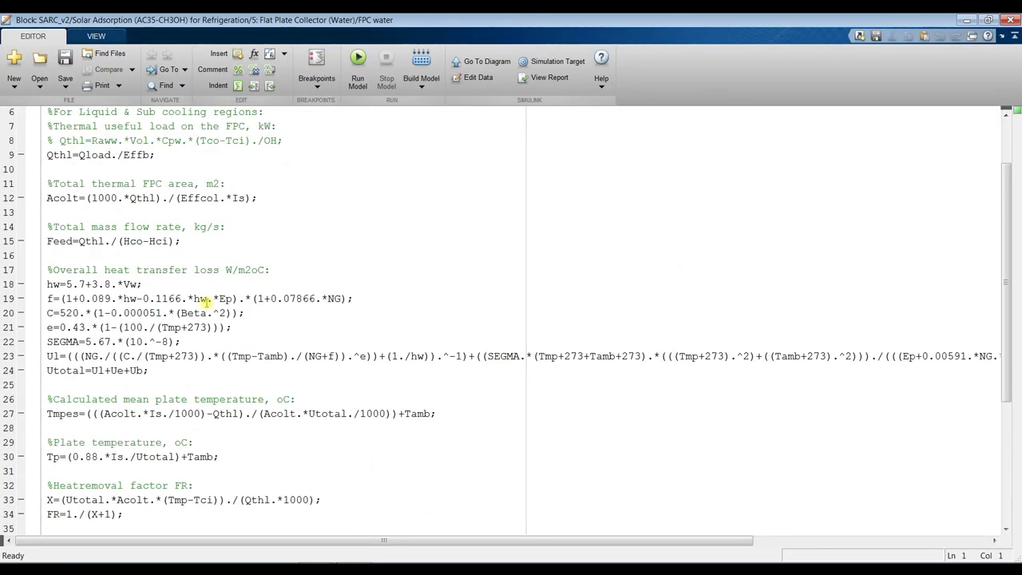
click(1012, 20)
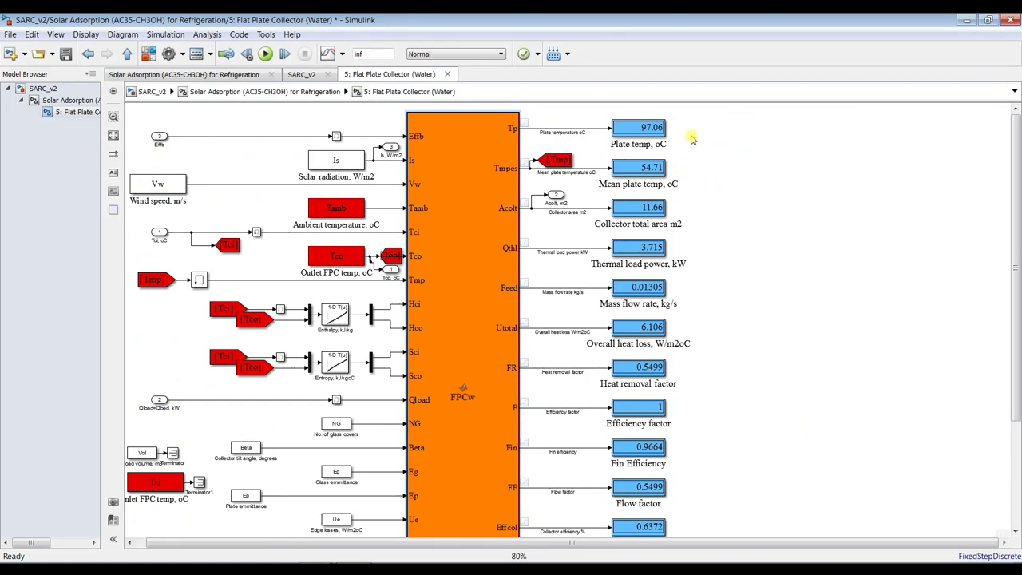
scroll(714, 132, up, 3)
scroll(714, 131, up, 1)
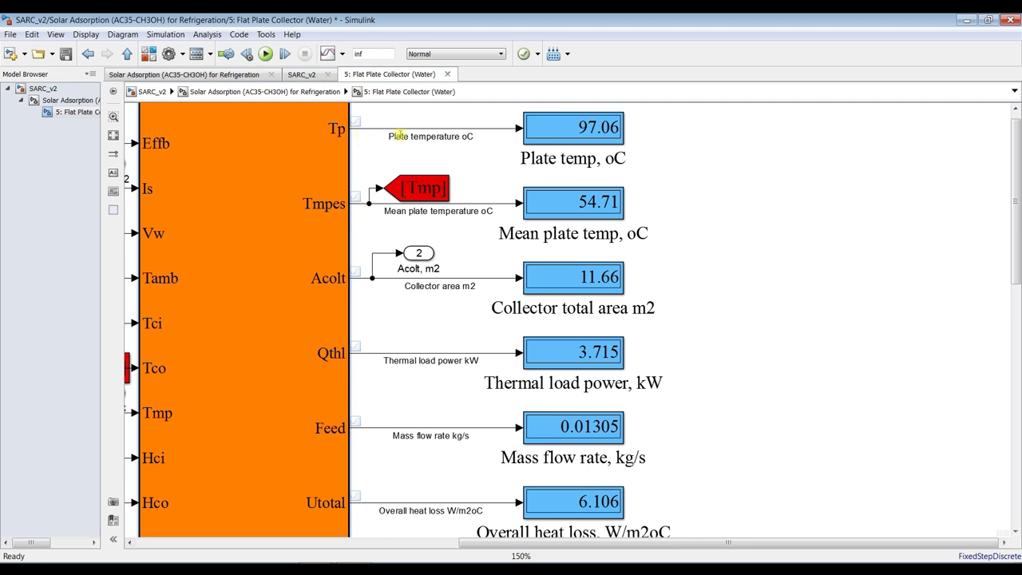
click(545, 132)
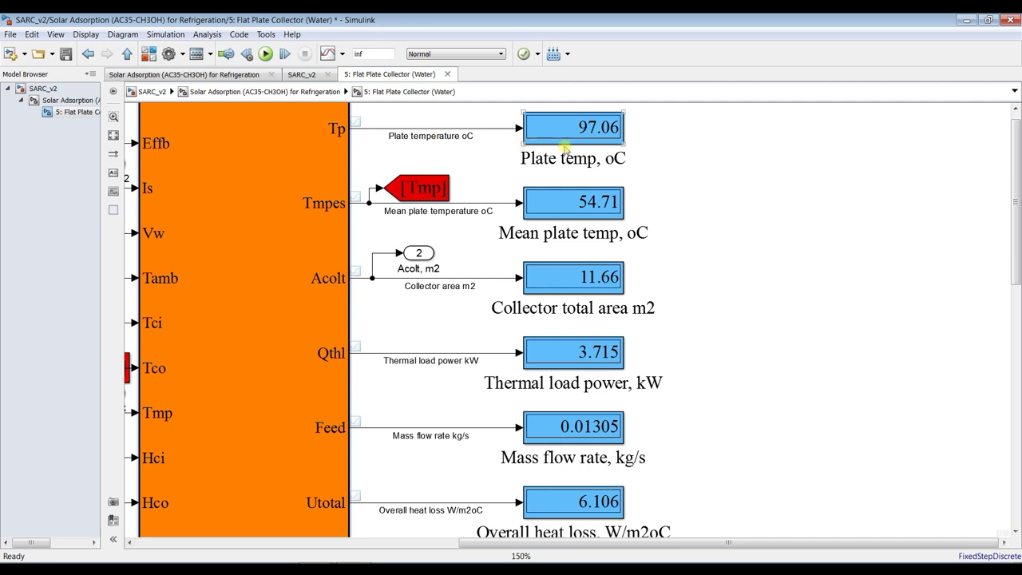
click(419, 225)
click(581, 212)
drag(1017, 191, 1015, 271)
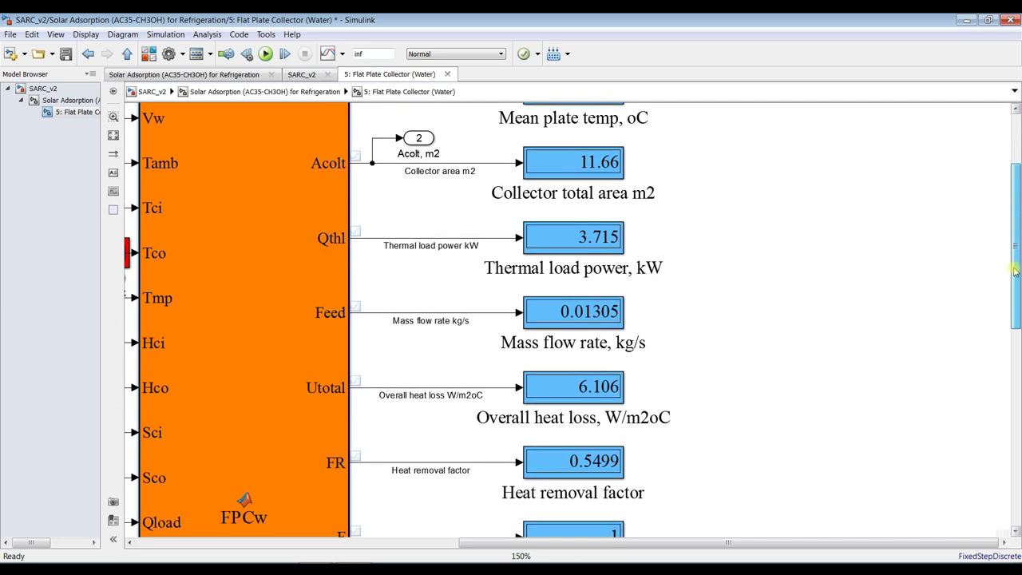
click(604, 168)
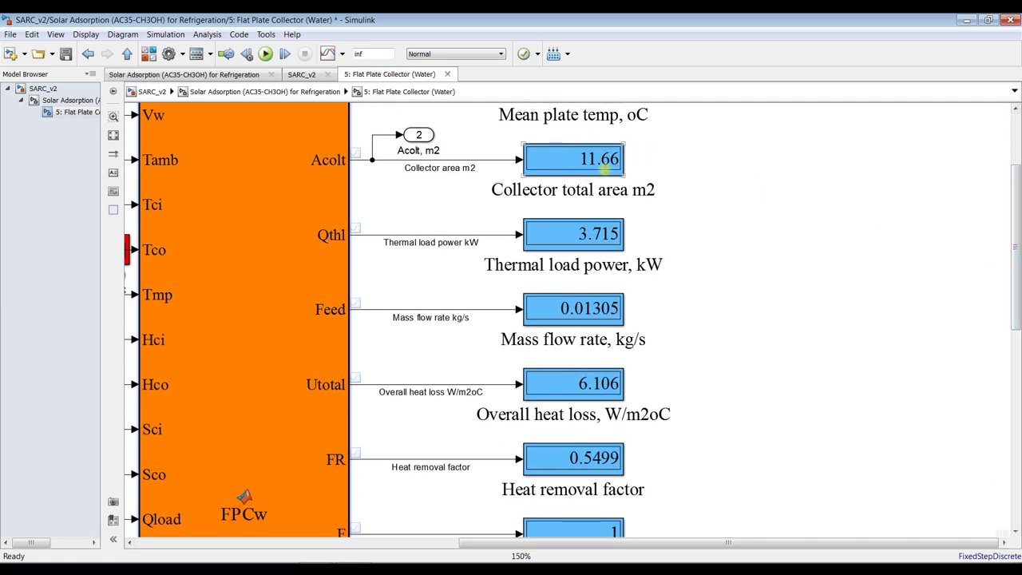
click(576, 180)
click(715, 186)
drag(1016, 214, 1017, 414)
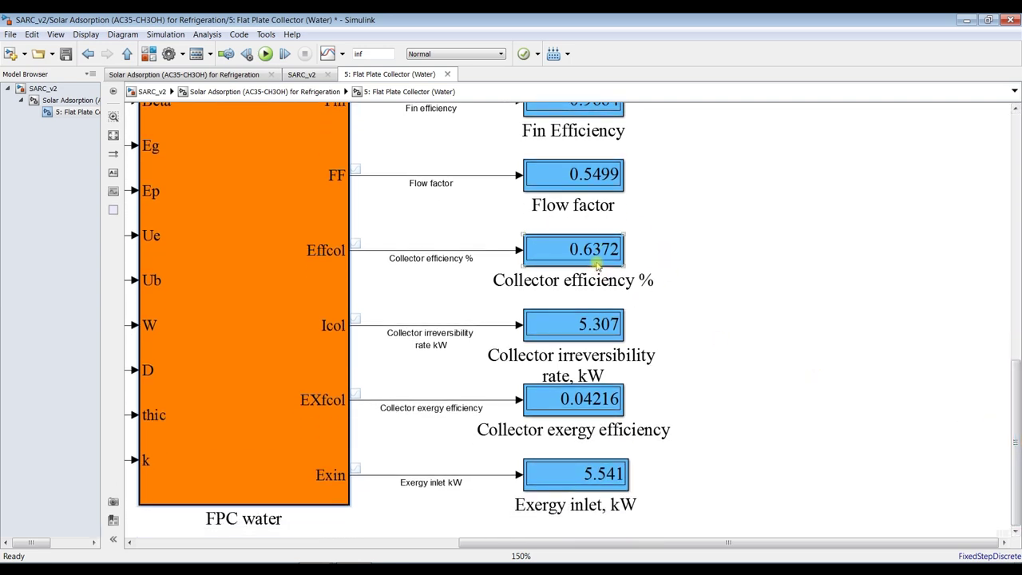
click(551, 329)
click(112, 135)
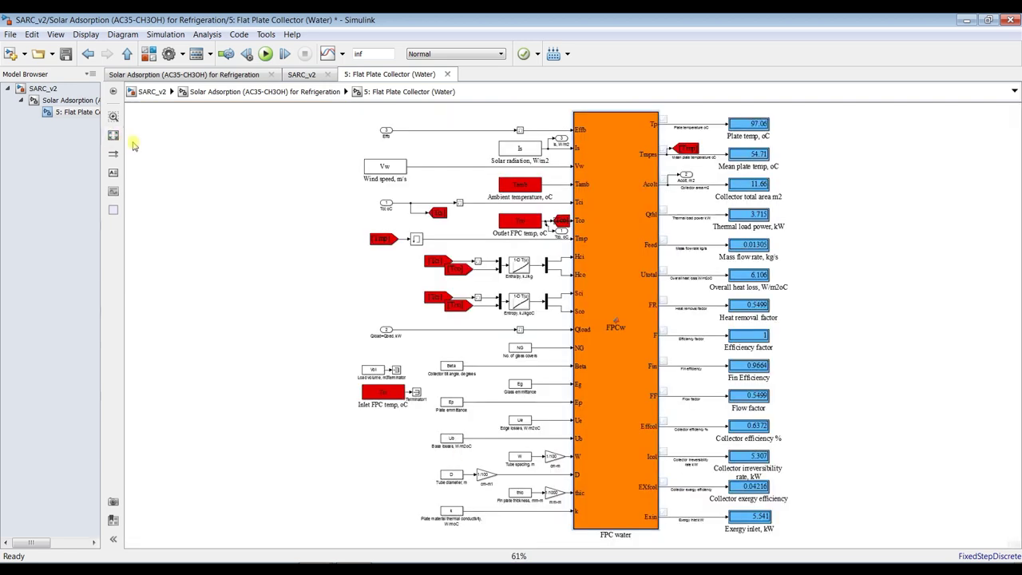
Step: Return to the top-level Solar Adsorption diagram and inspect the Bed reactor results display and its Mux
click(53, 102)
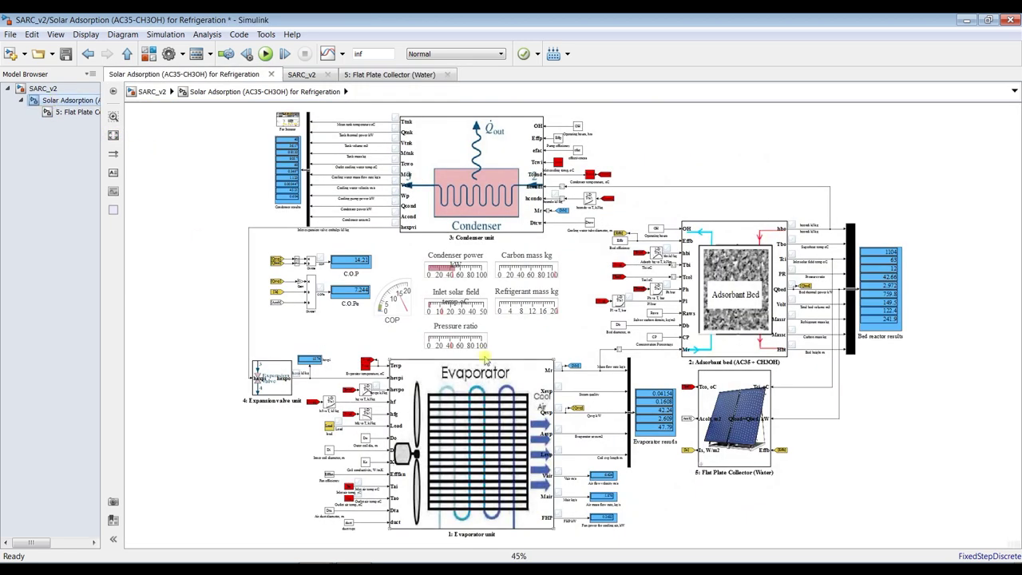
scroll(909, 324, up, 6)
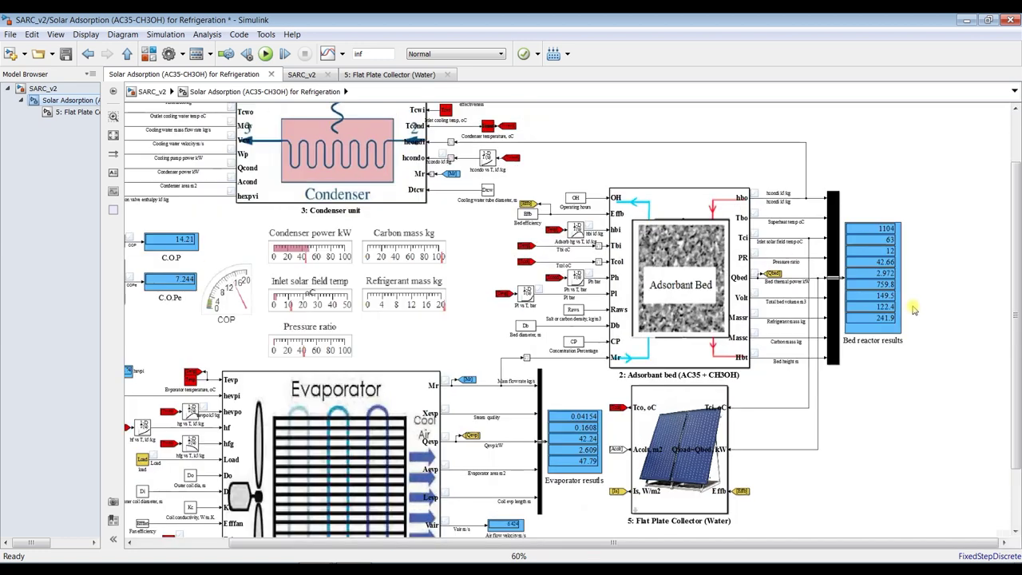
drag(1015, 243, 1015, 230)
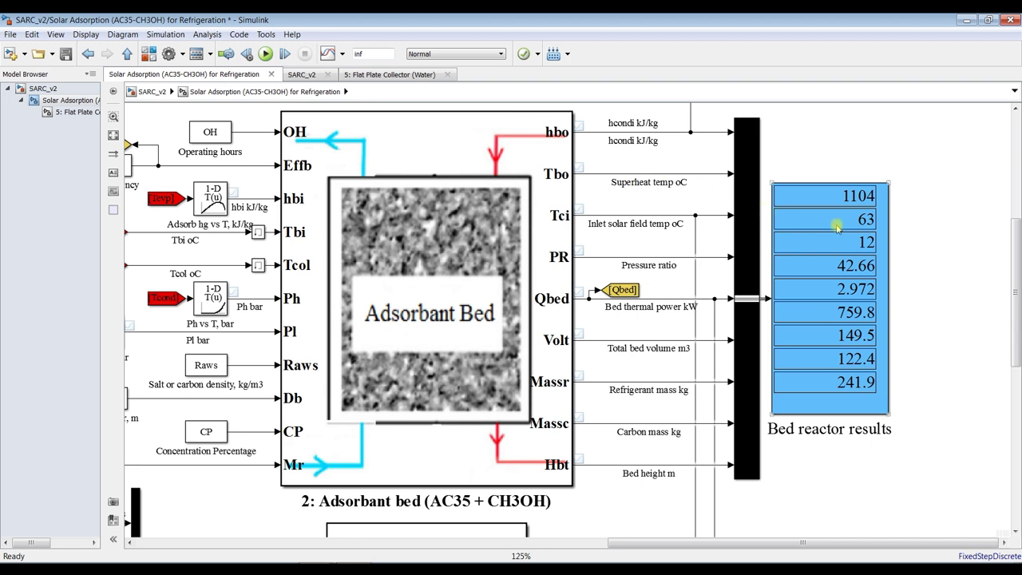
click(631, 238)
click(748, 272)
click(597, 261)
Step: Fit the whole model in view, check the Refrigerant mass gauge, and bring Simulation Data Inspector forward
scroll(263, 304, up, 2)
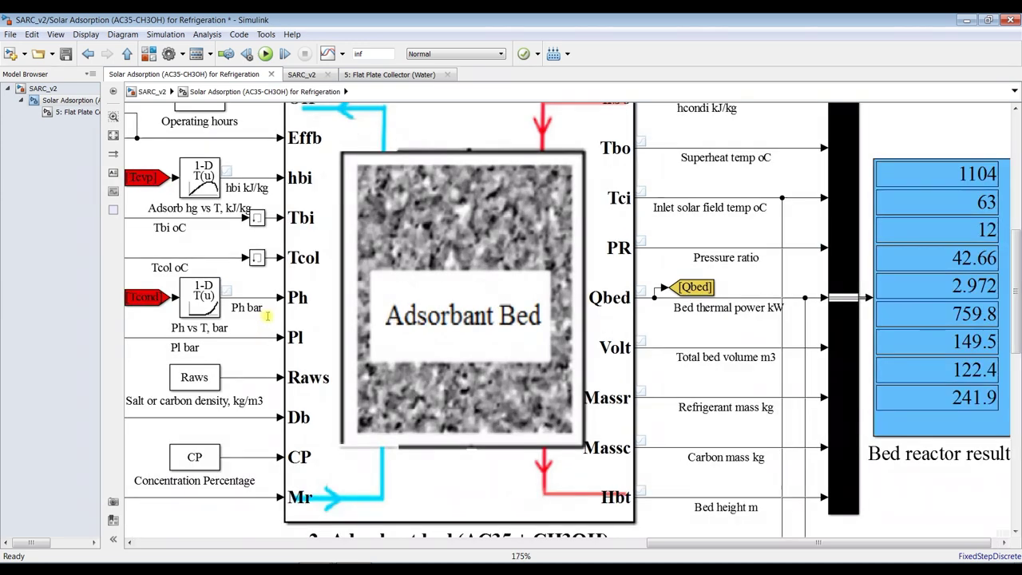
scroll(311, 339, down, 1)
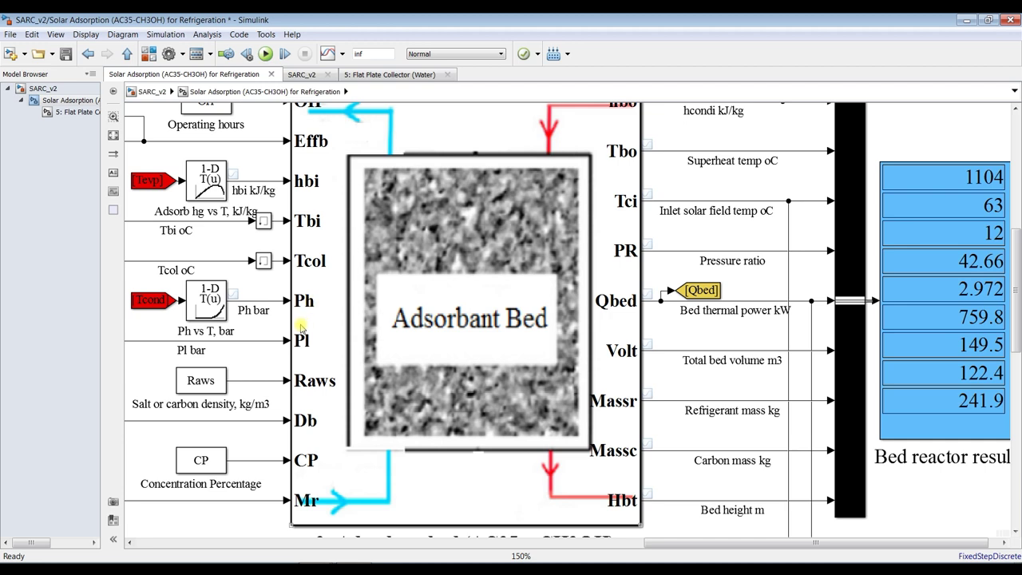
scroll(288, 286, down, 1)
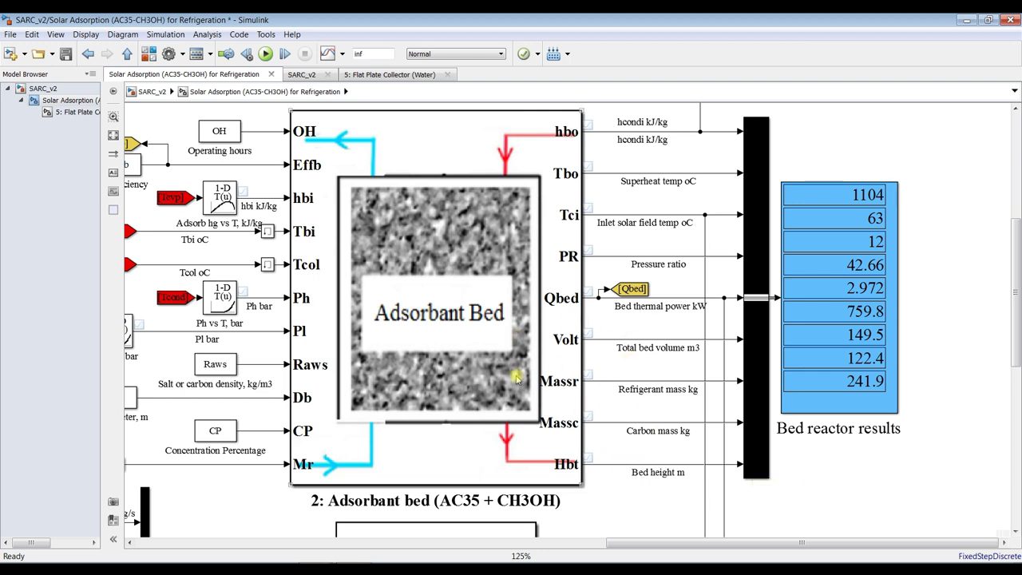
scroll(460, 377, down, 1)
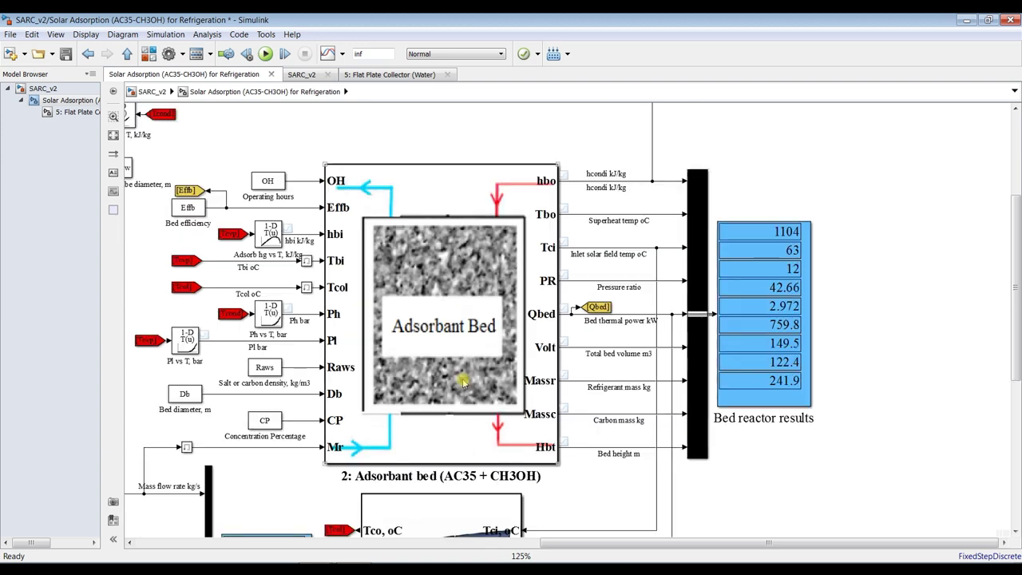
click(113, 136)
scroll(519, 351, up, 3)
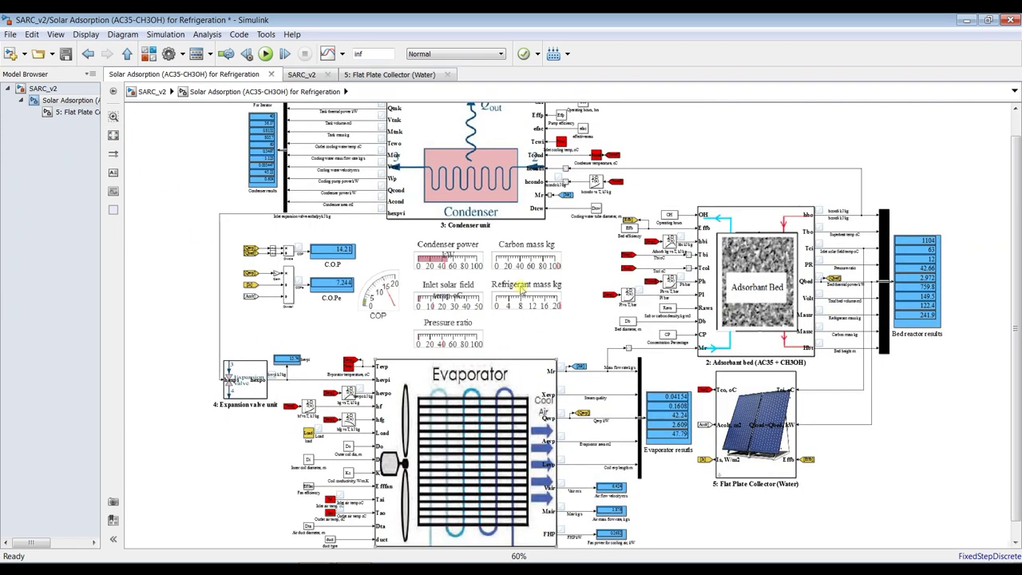
click(479, 304)
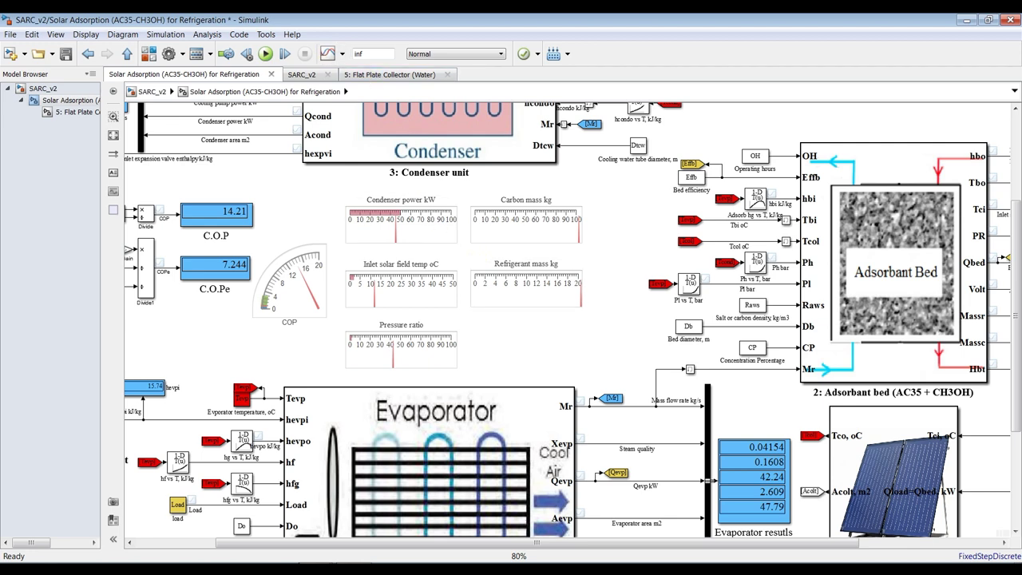
click(239, 550)
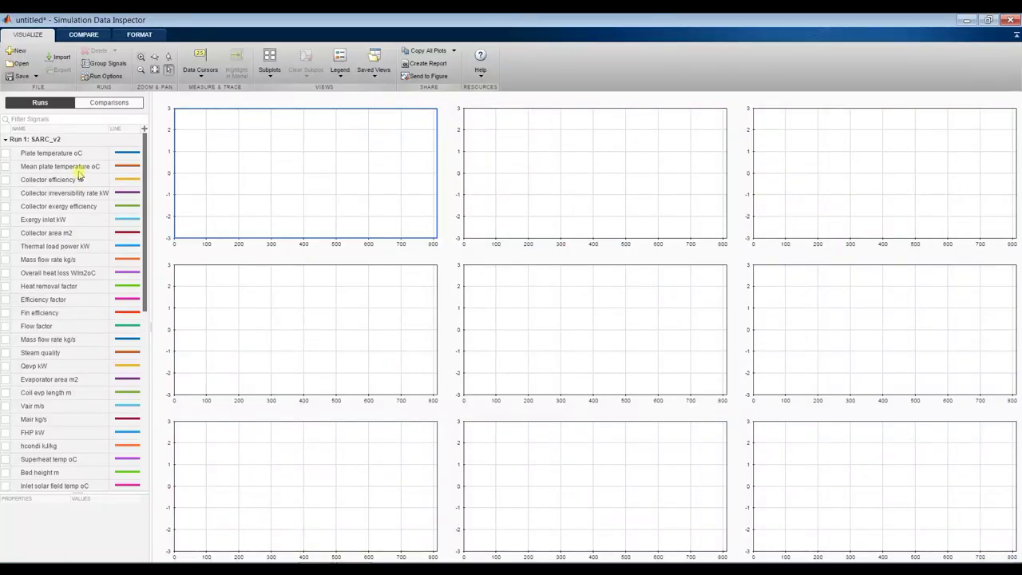
Step: Plot Plate temperature oC, Mean plate temperature oC and Collector efficiency % across the top row
click(6, 155)
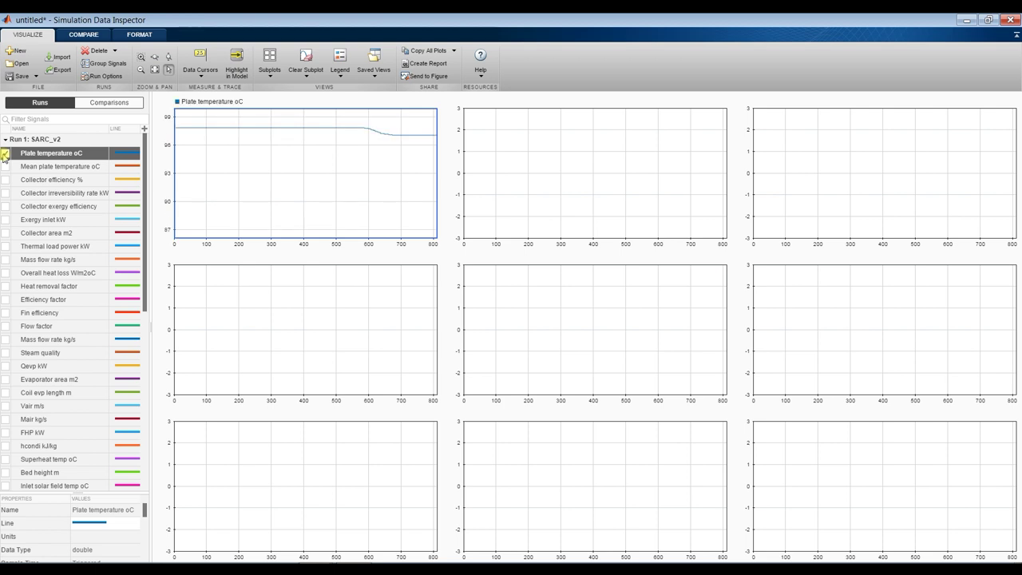
click(485, 146)
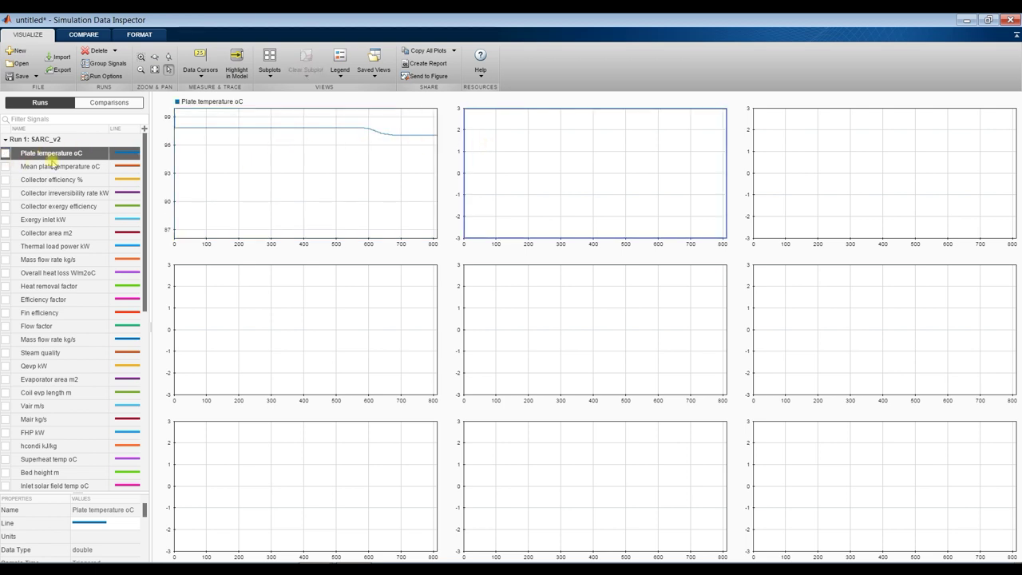
click(5, 167)
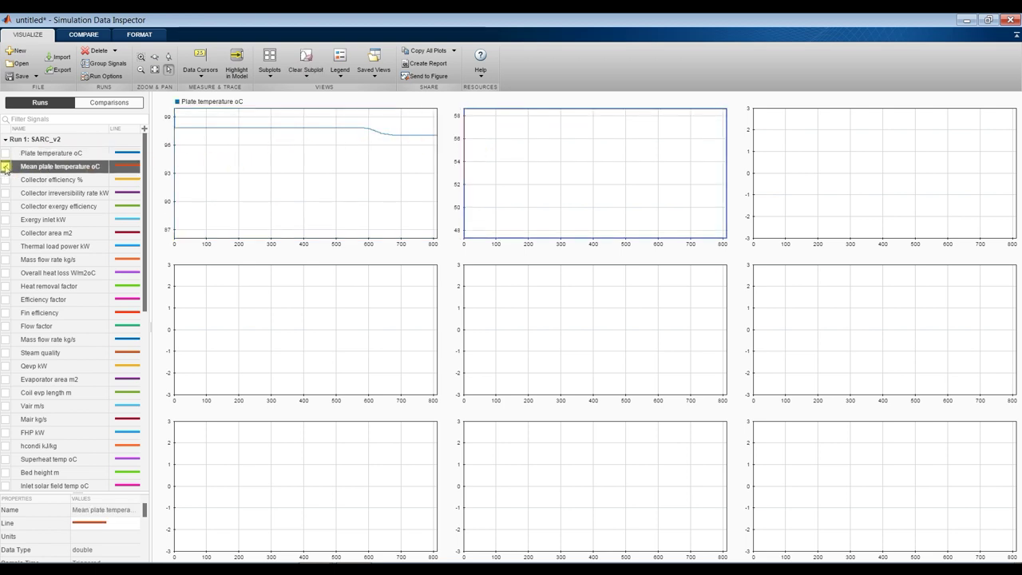
click(828, 185)
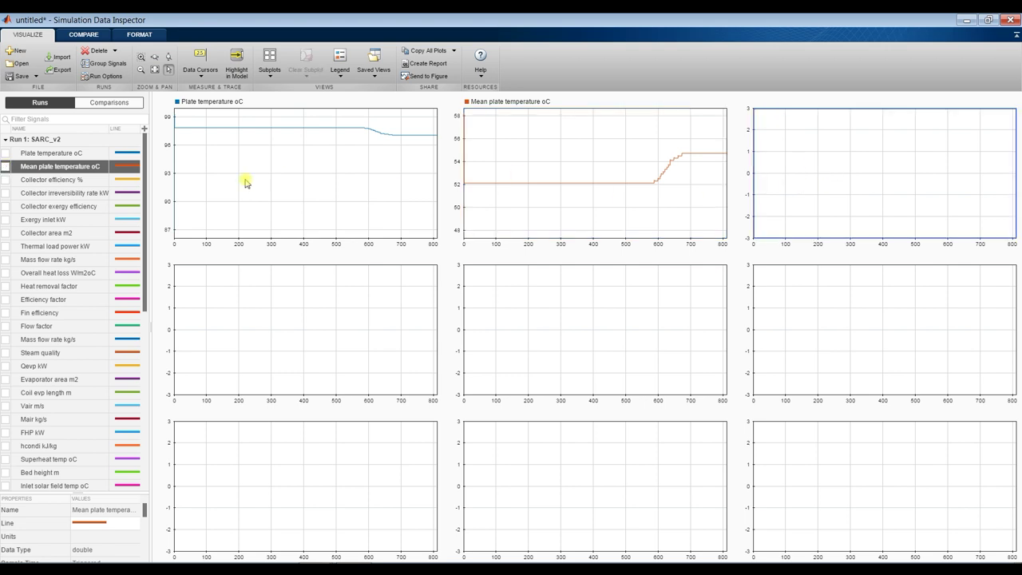
click(5, 180)
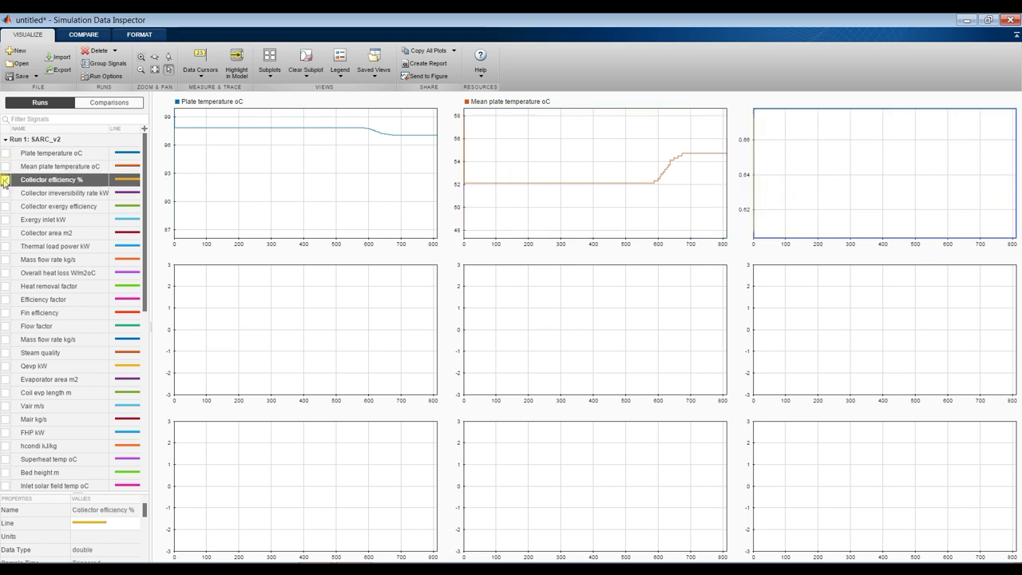
Step: Try Thermal load power, Mass flow rate and Overall heat loss, settling on Load in the middle-left plot
click(353, 320)
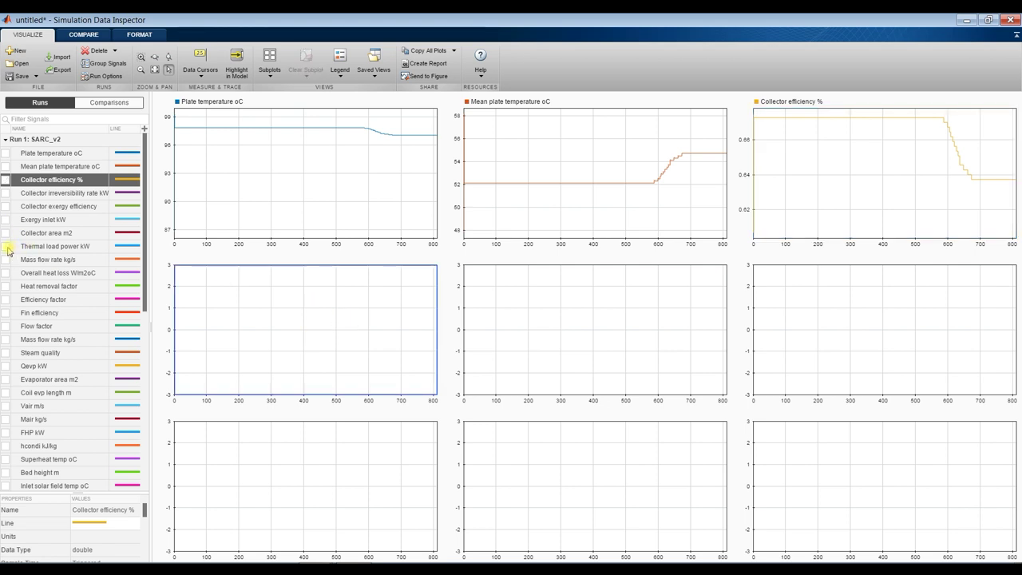
click(7, 247)
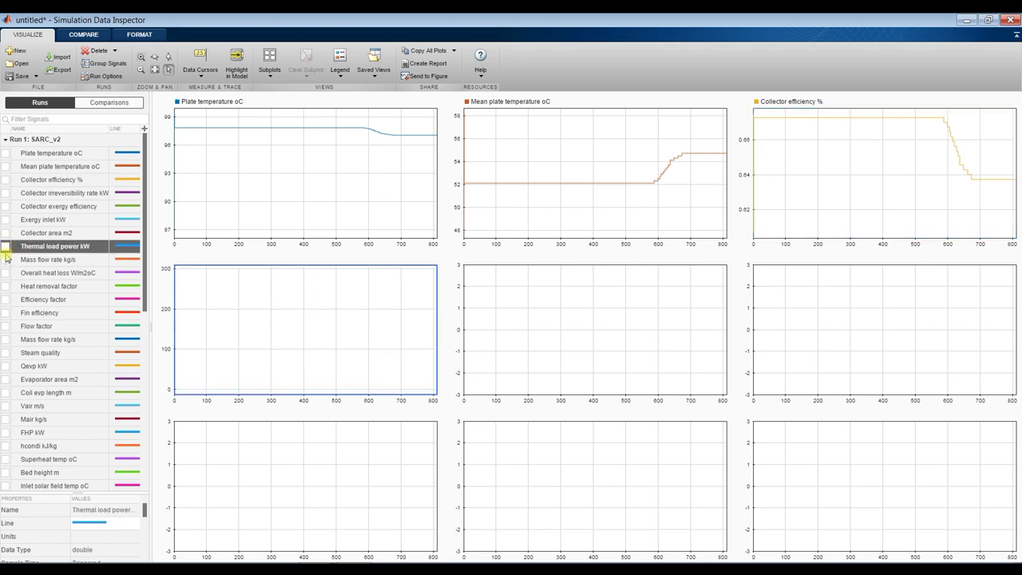
click(5, 261)
click(6, 260)
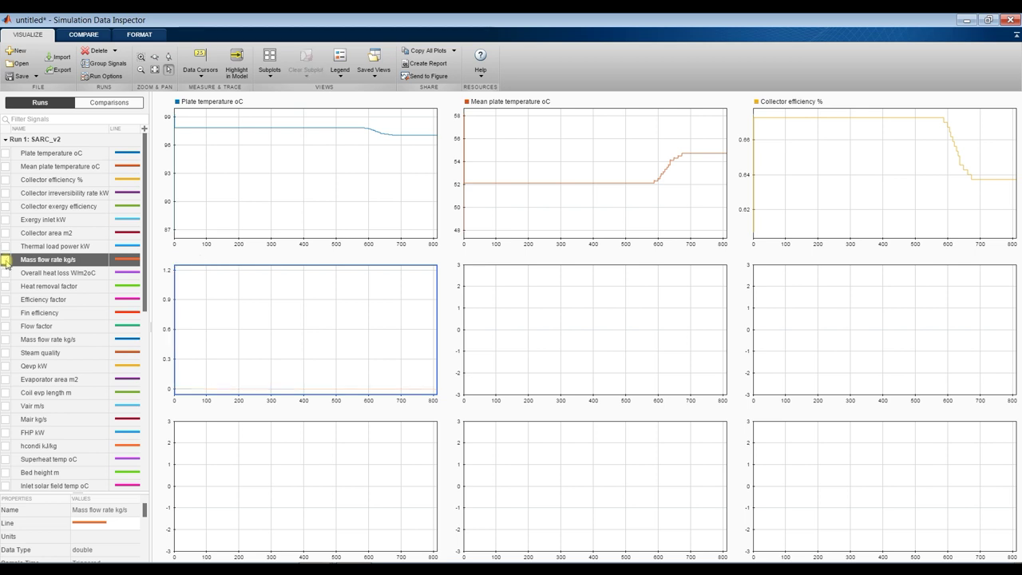
click(7, 275)
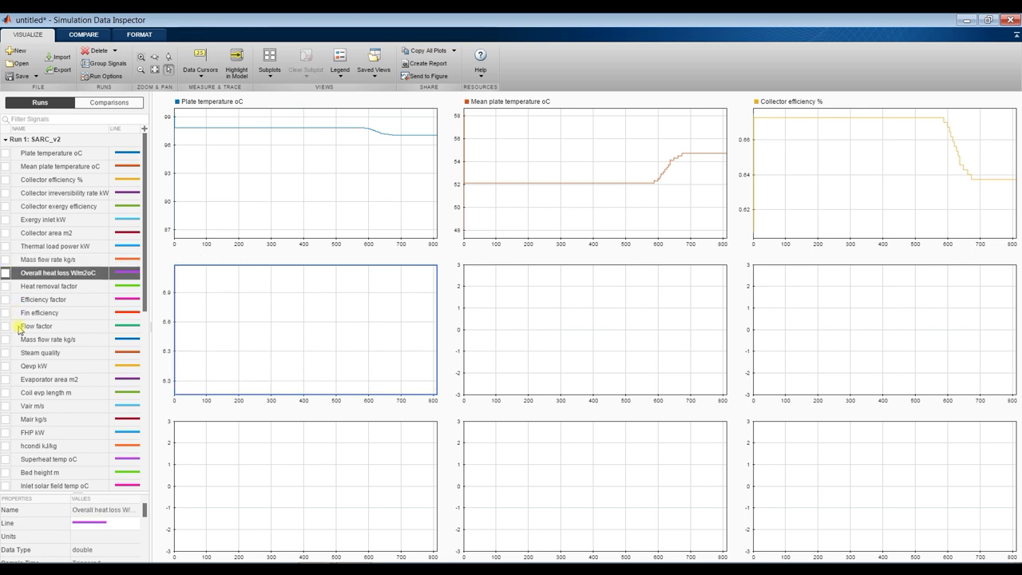
scroll(20, 375, down, 3)
scroll(20, 380, down, 6)
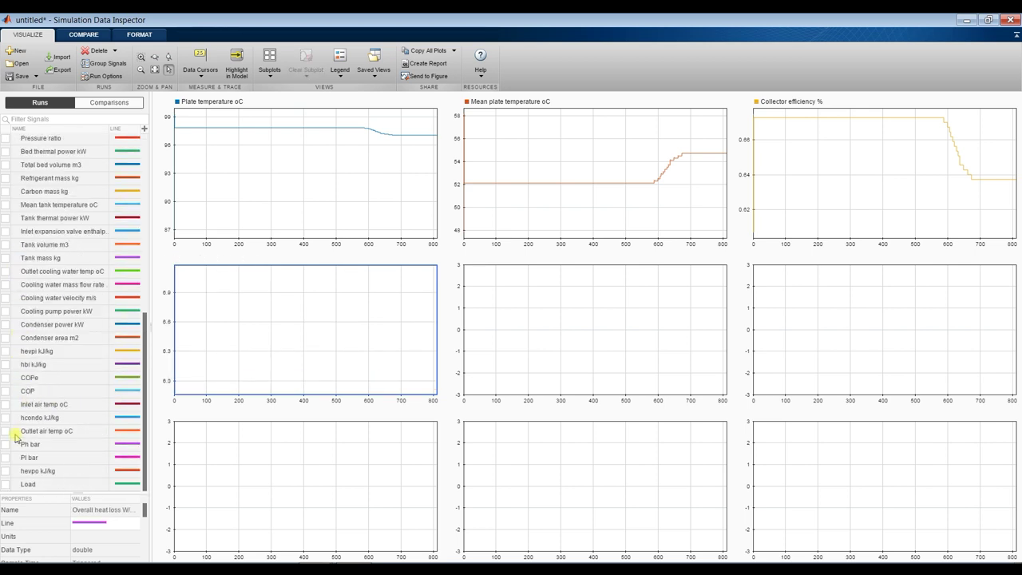
click(5, 484)
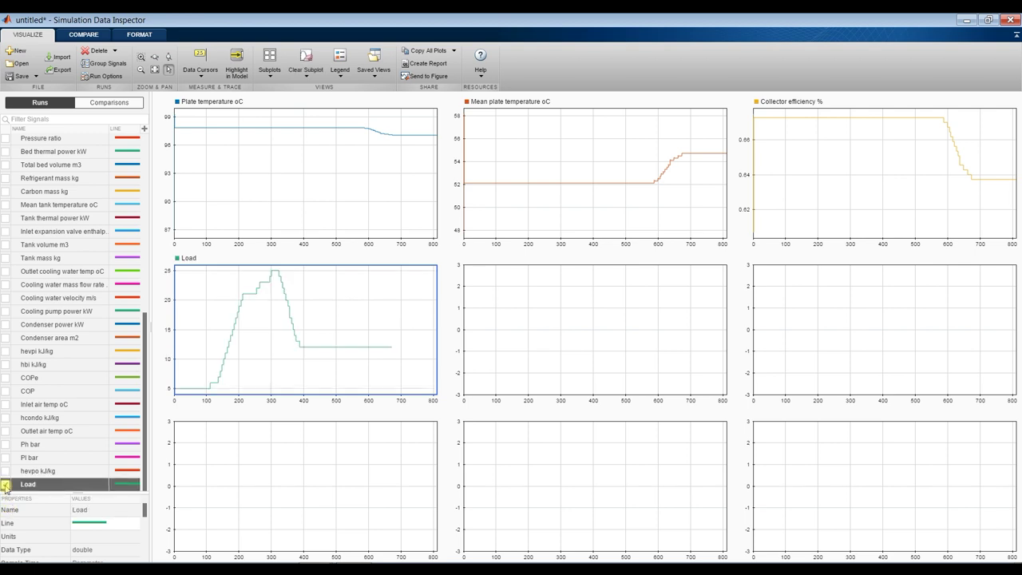
Step: Plot hevpo kJ/kg in the centre plot and Ph bar plus Outlet air temp oC middle-right
click(528, 305)
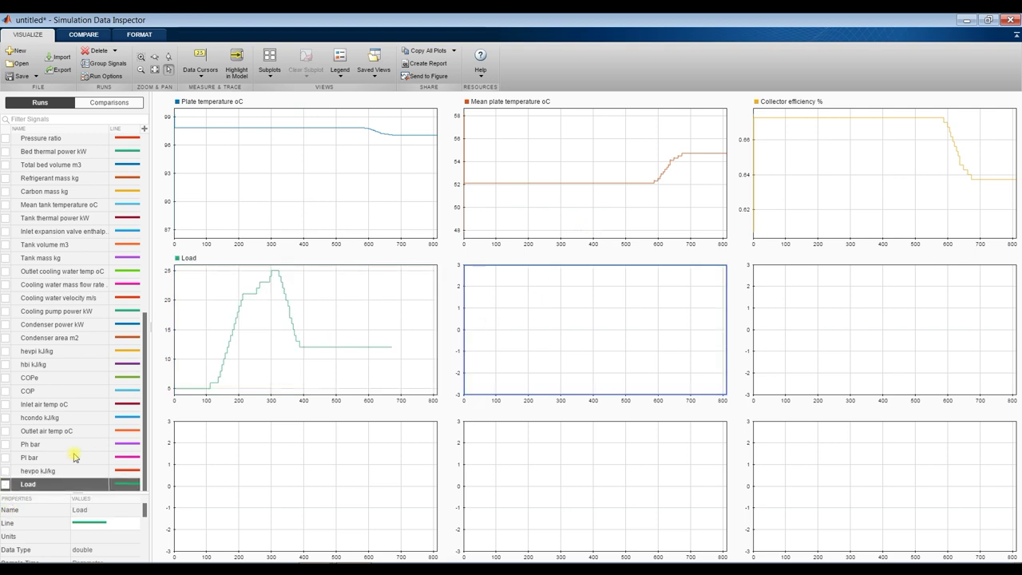
click(5, 471)
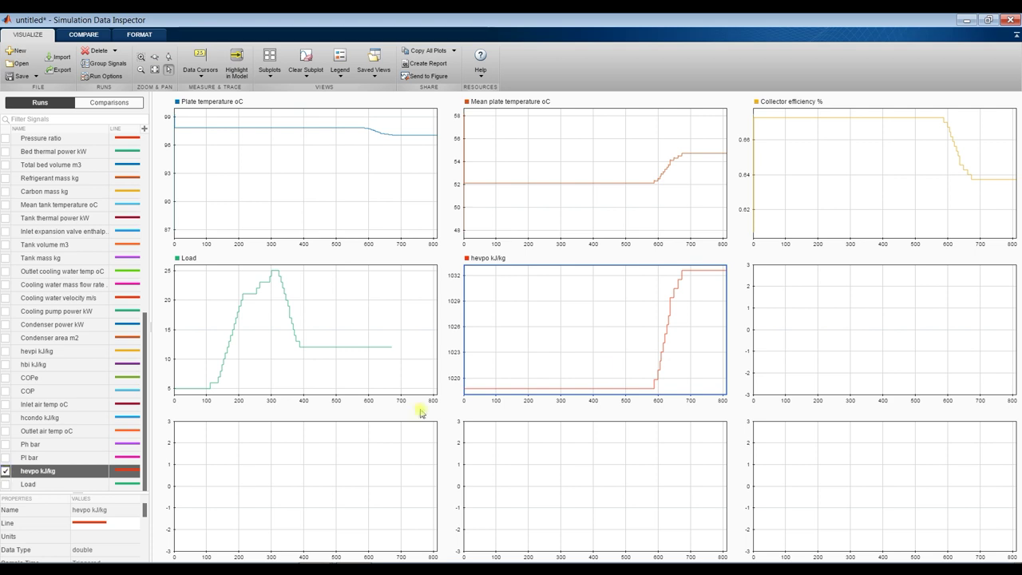
click(791, 324)
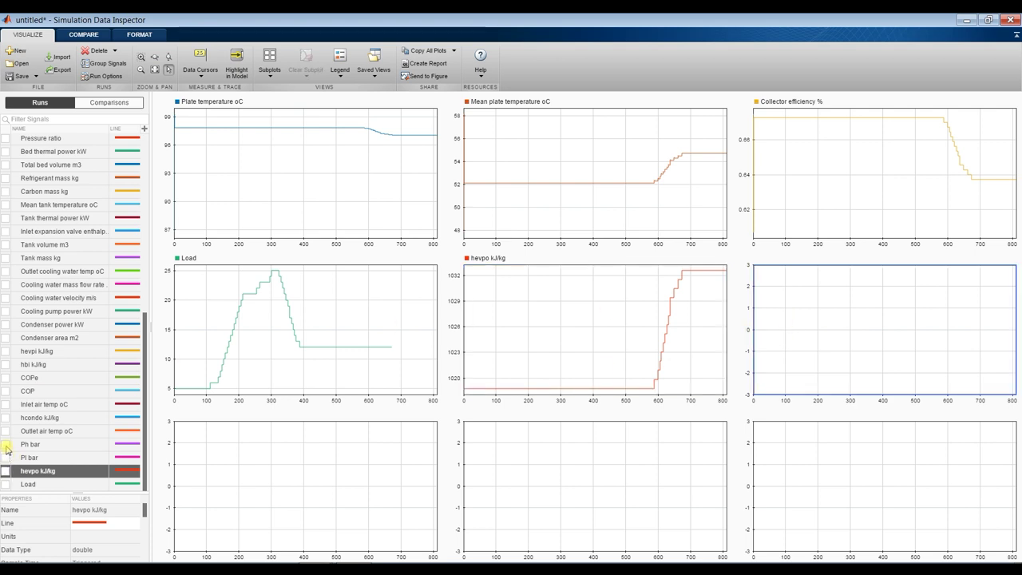
click(5, 444)
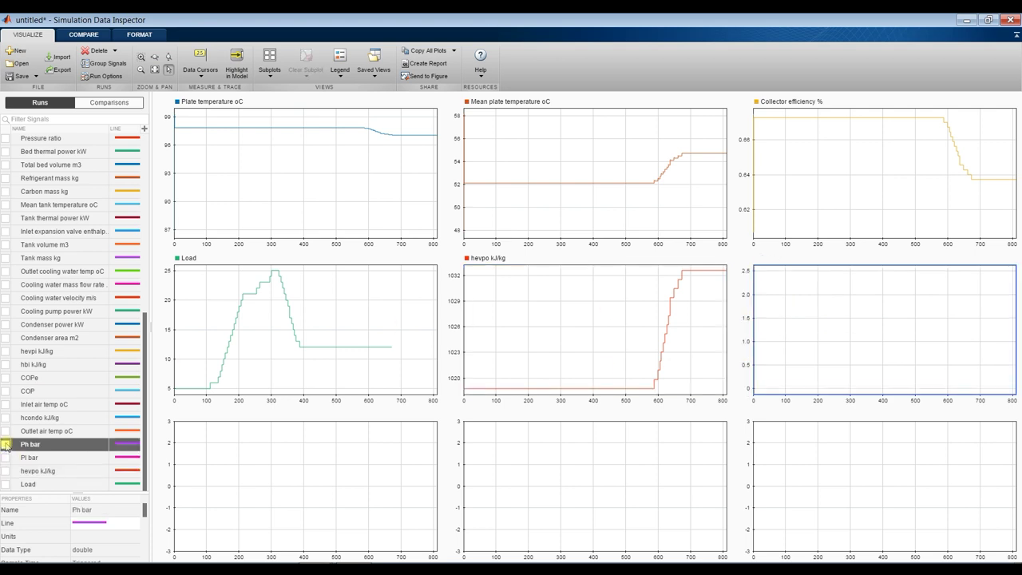
click(5, 431)
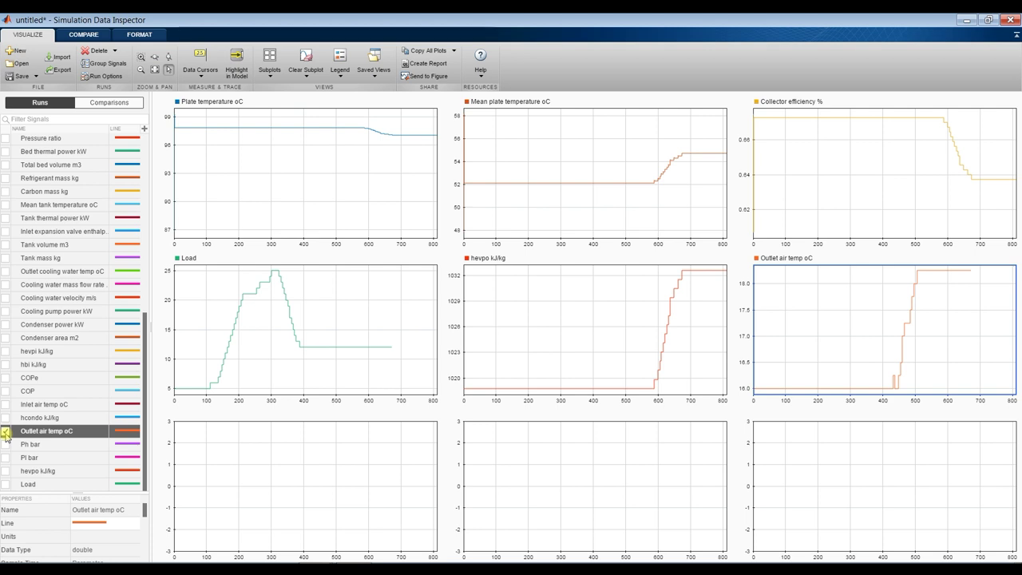
Step: Put COP, COPe and hbi kJ/kg in the three bottom plots, briefly adding then removing hevpi kJ/kg
click(302, 469)
click(6, 391)
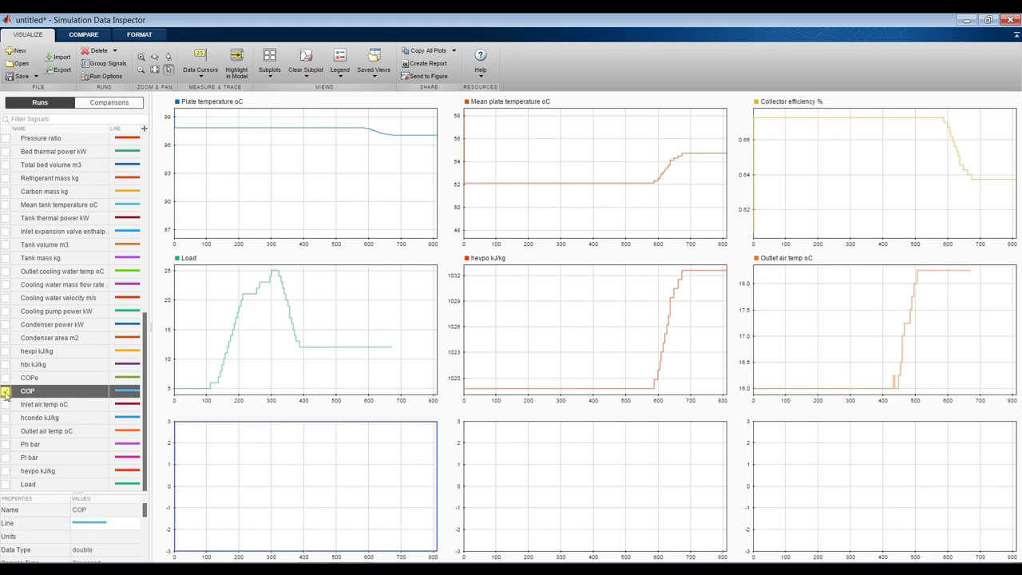
click(524, 481)
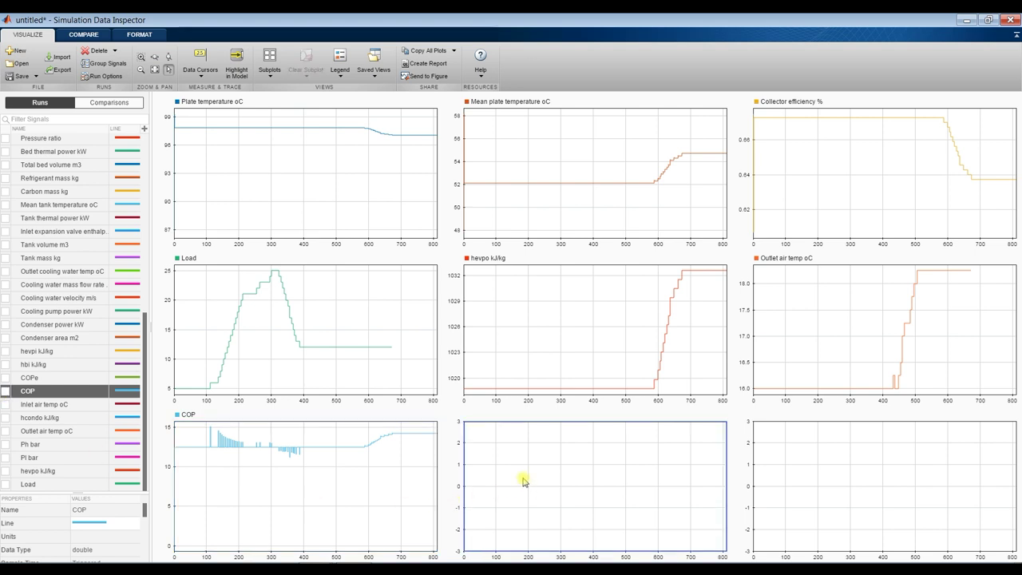
click(6, 377)
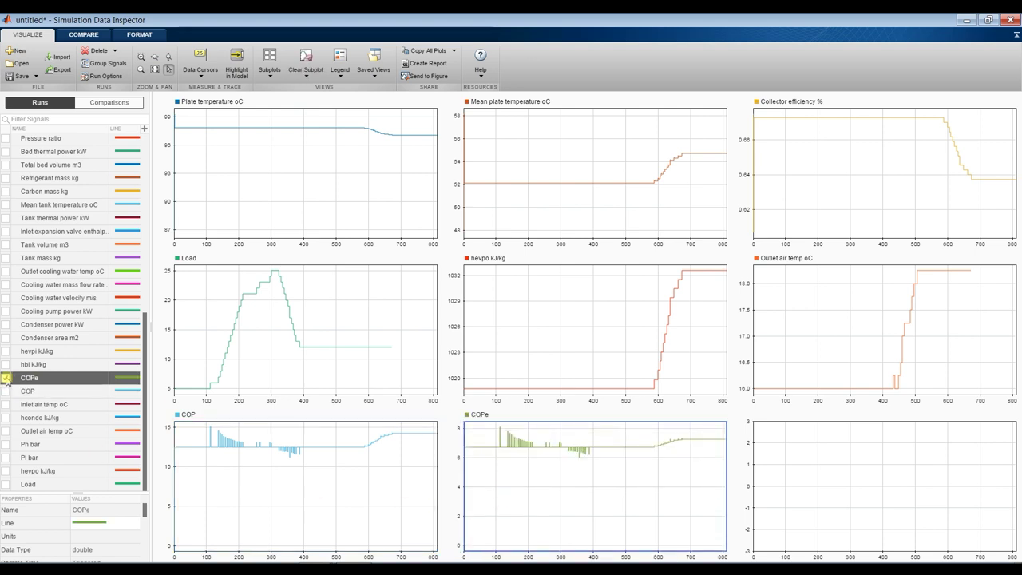
click(851, 496)
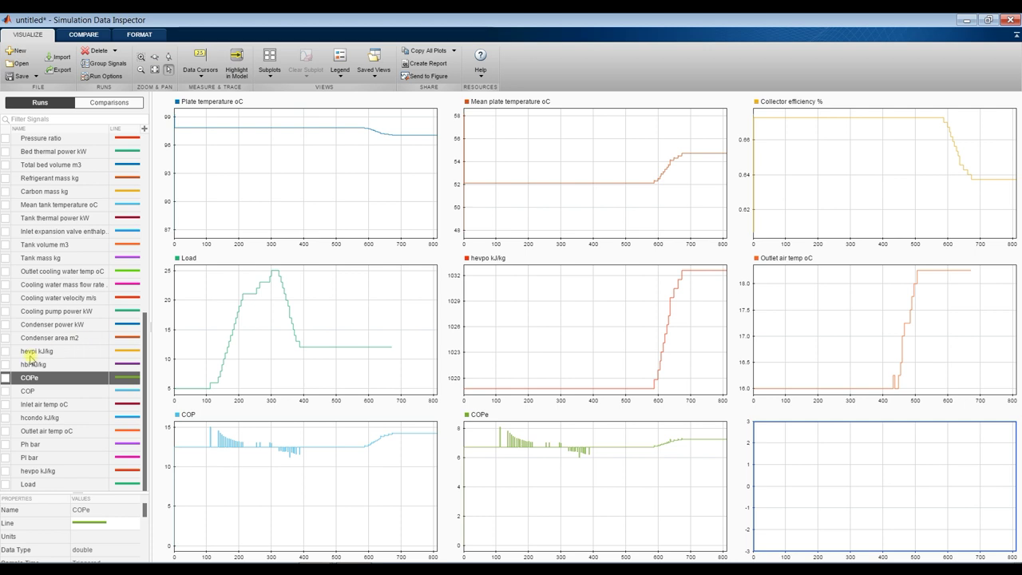
click(5, 364)
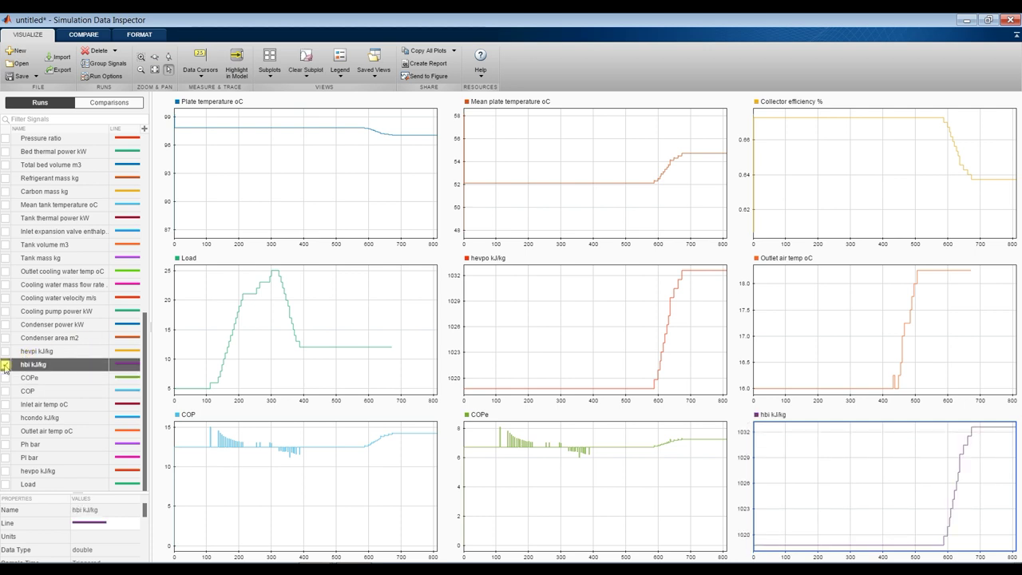
click(6, 352)
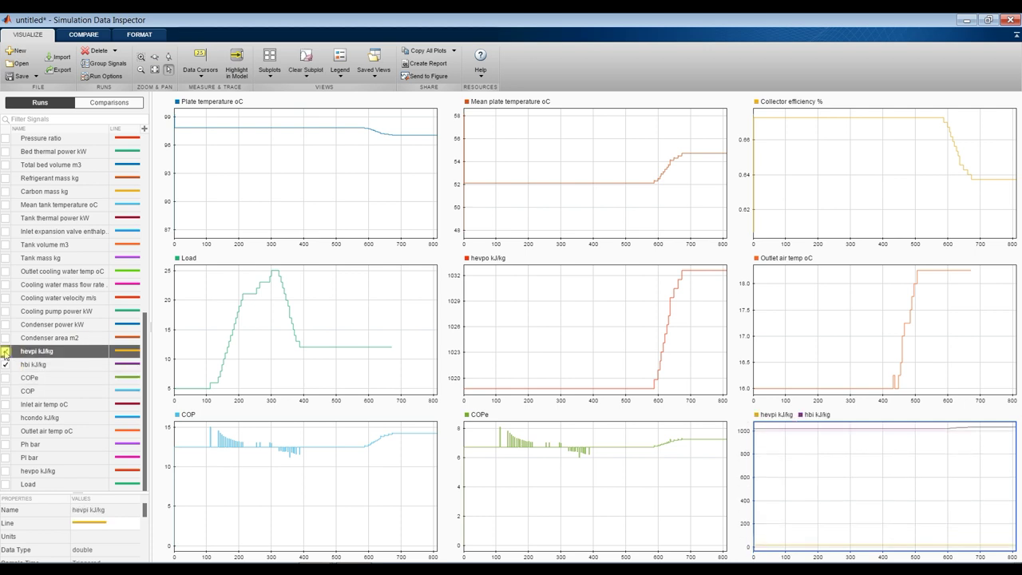
click(5, 352)
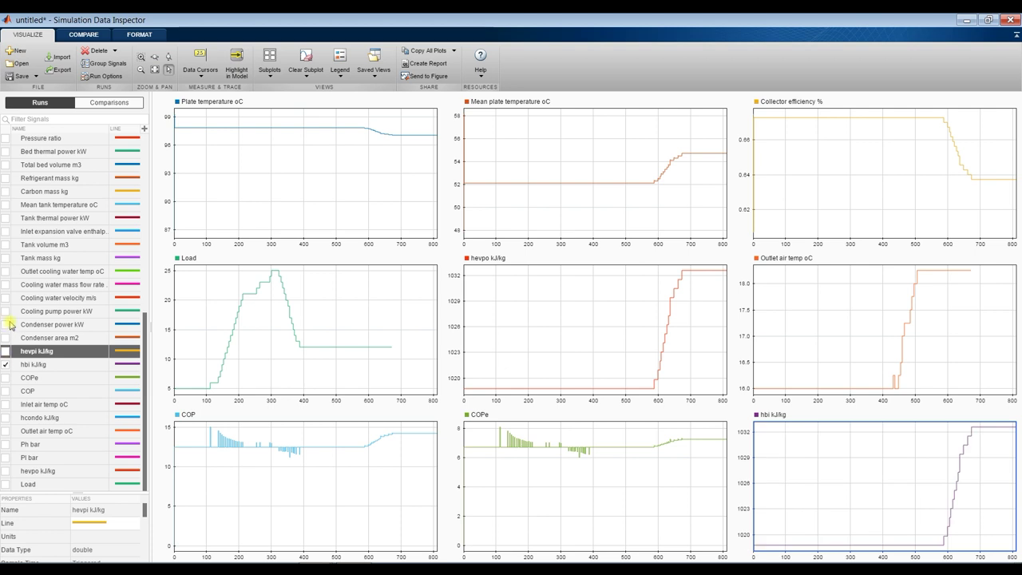
Step: Switch to a 4x3 grid, plot Condenser area m2, Condenser power kW and Cooling water mass flow rate, then close
click(270, 71)
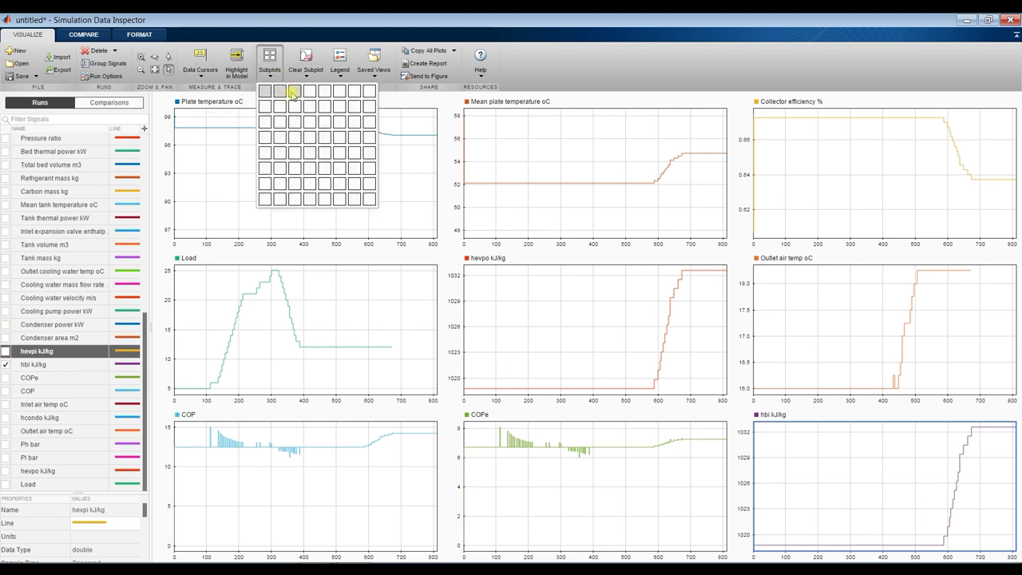
click(309, 120)
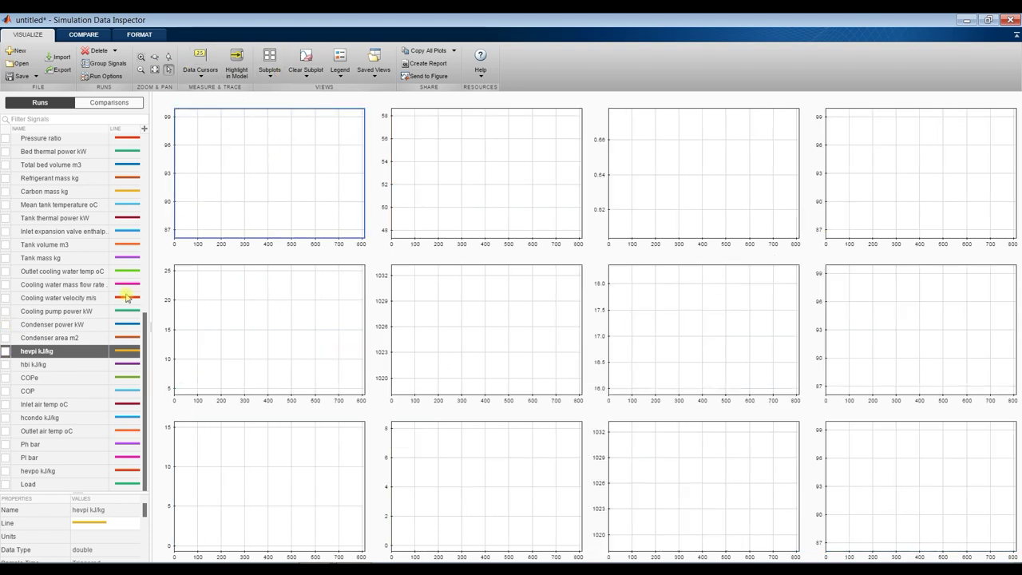
click(866, 168)
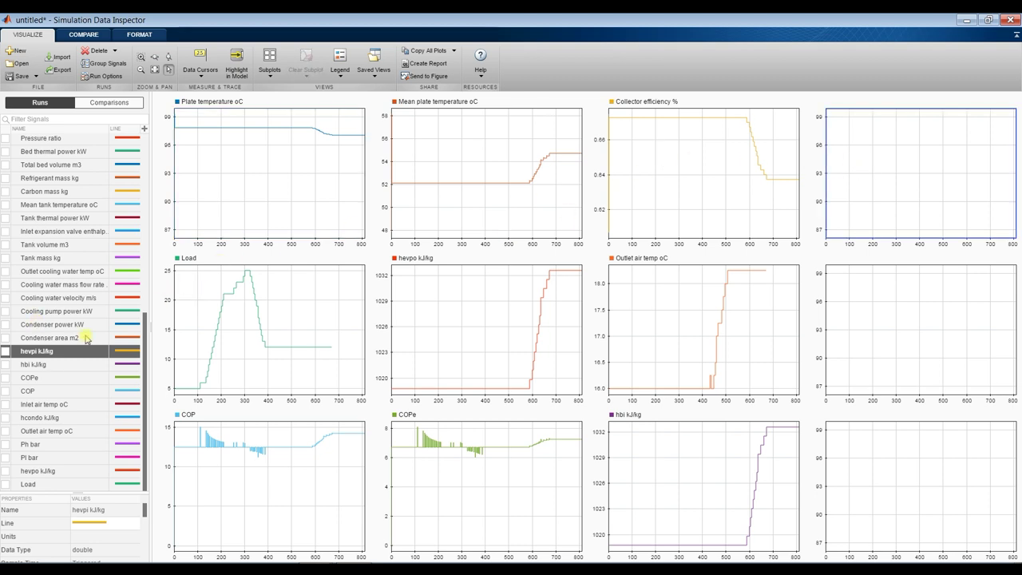
click(5, 339)
click(947, 292)
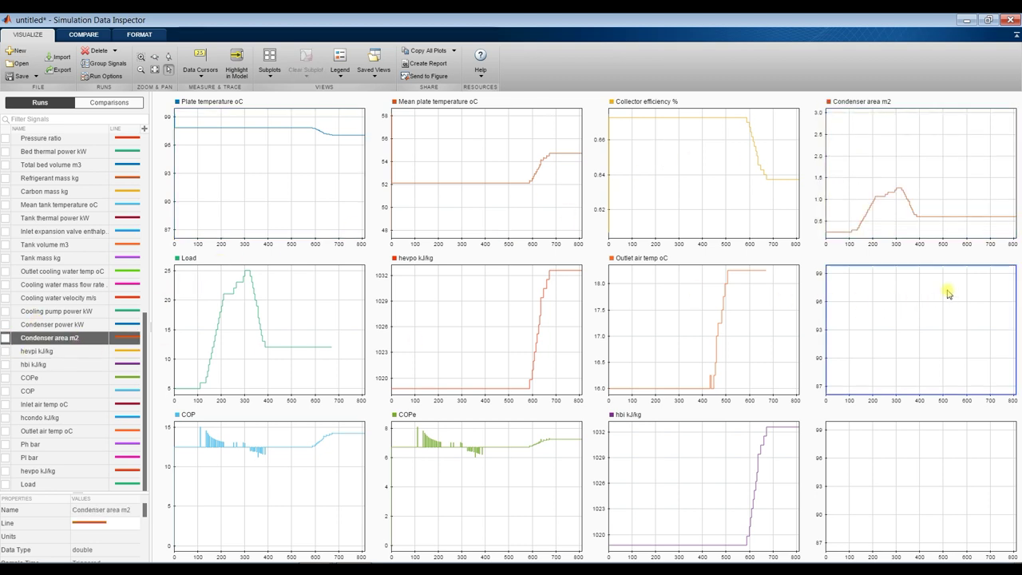
click(6, 325)
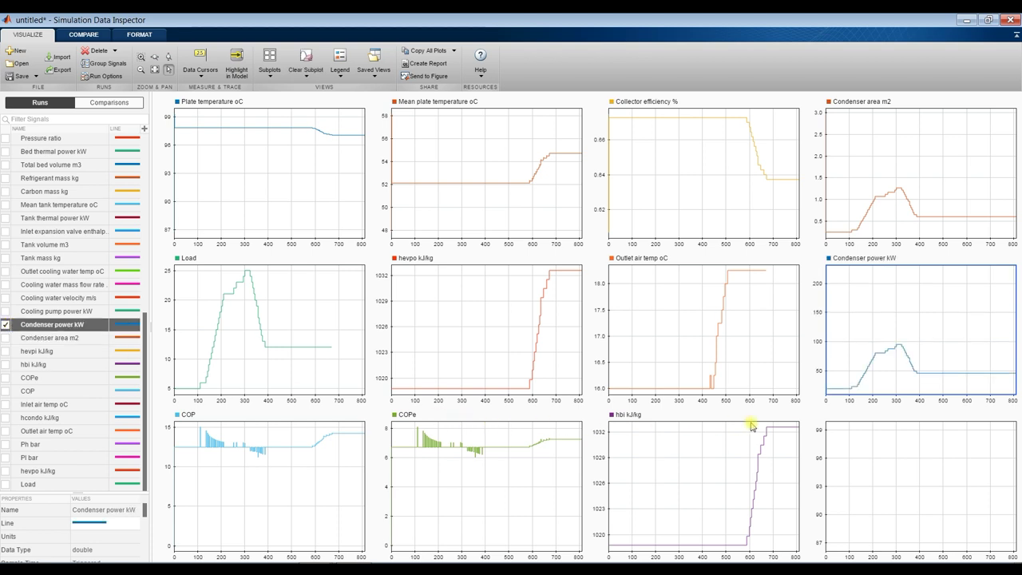
click(851, 450)
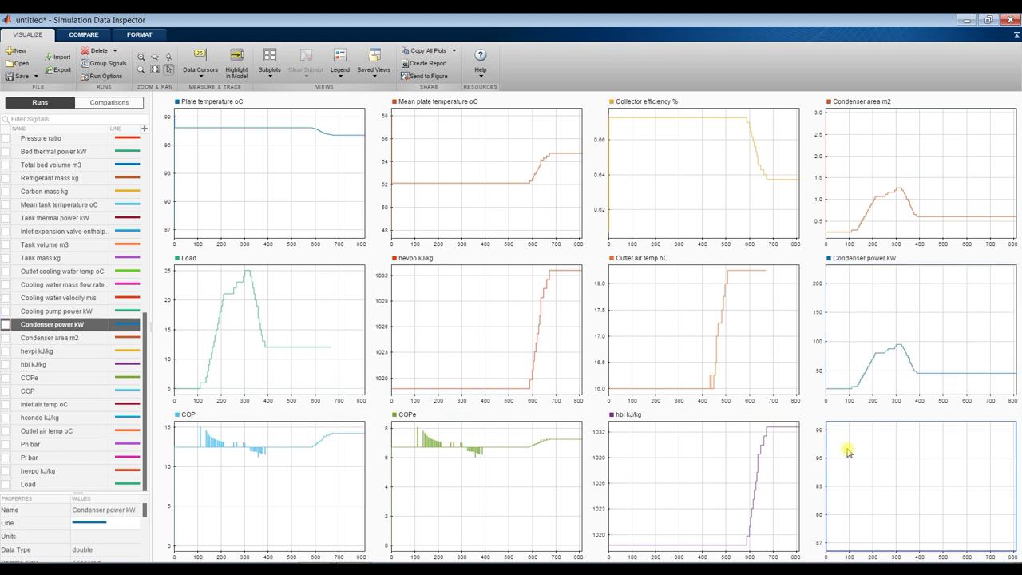
click(5, 286)
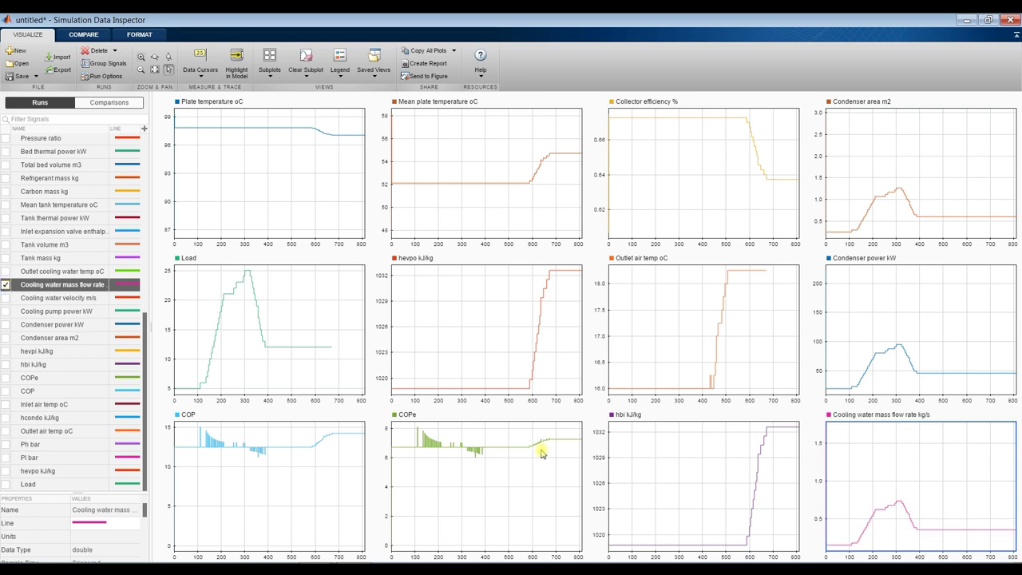
click(1010, 21)
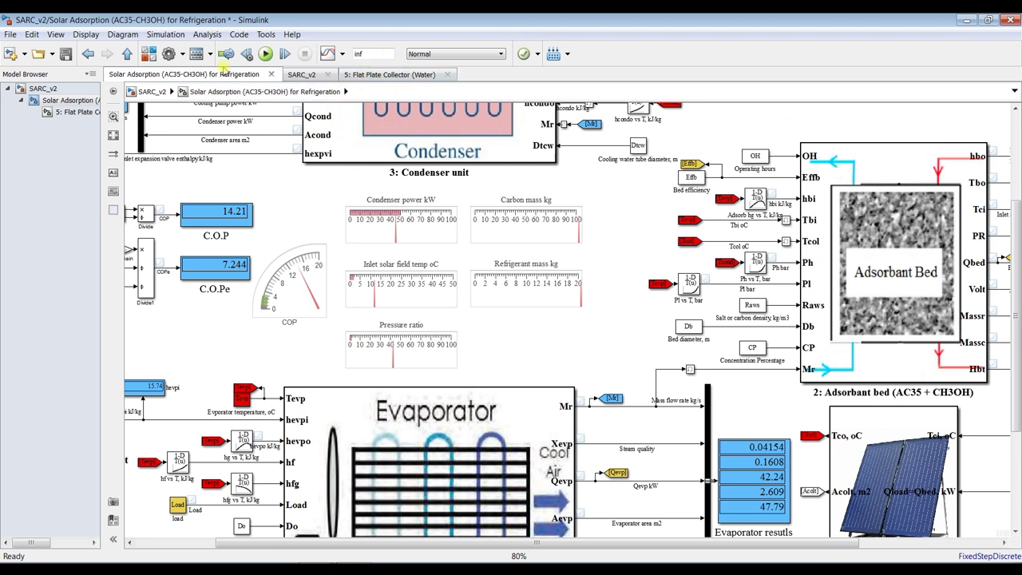
Step: Switch to the main MATLAB window and then back to the SARC_v2 Simulink model
click(240, 569)
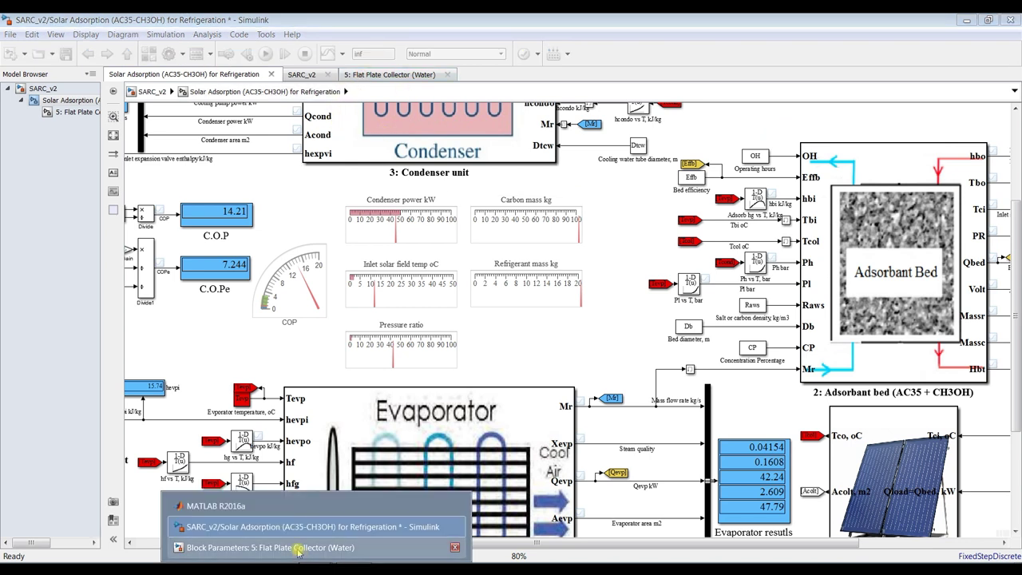
click(240, 508)
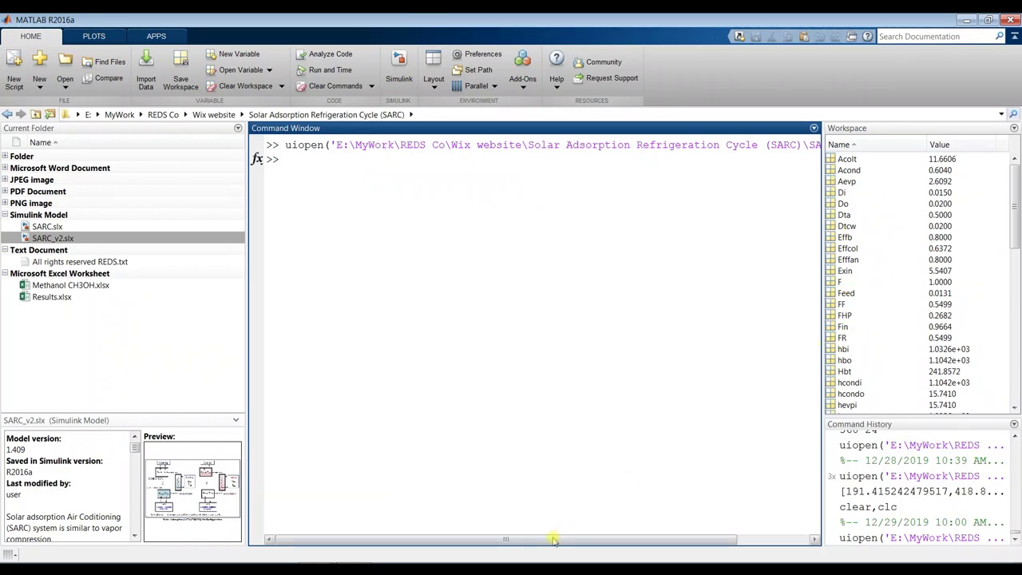
click(309, 568)
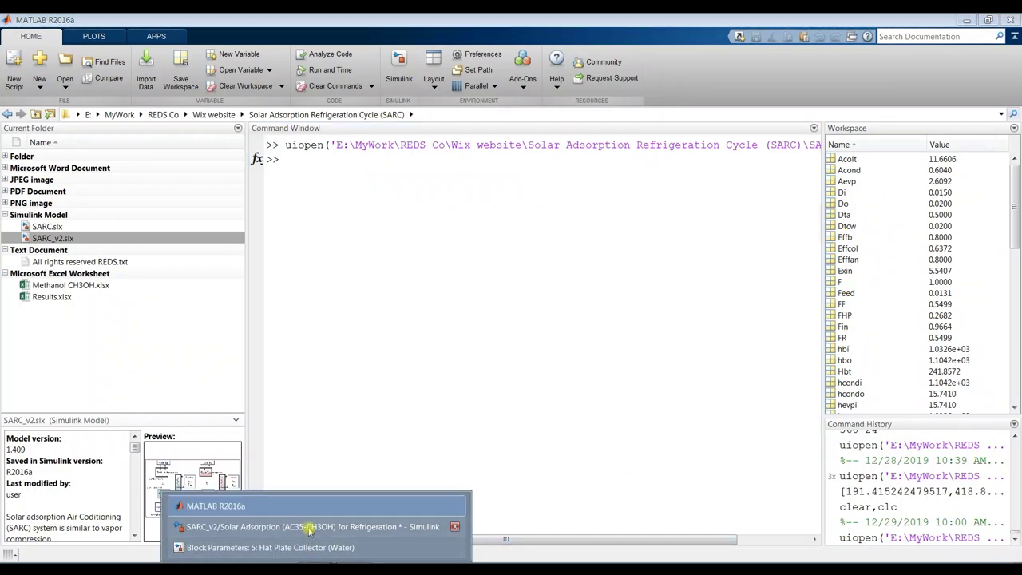
click(319, 463)
Step: Look up the To Workspace block under Sinks in the Library Browser, then close it
click(148, 54)
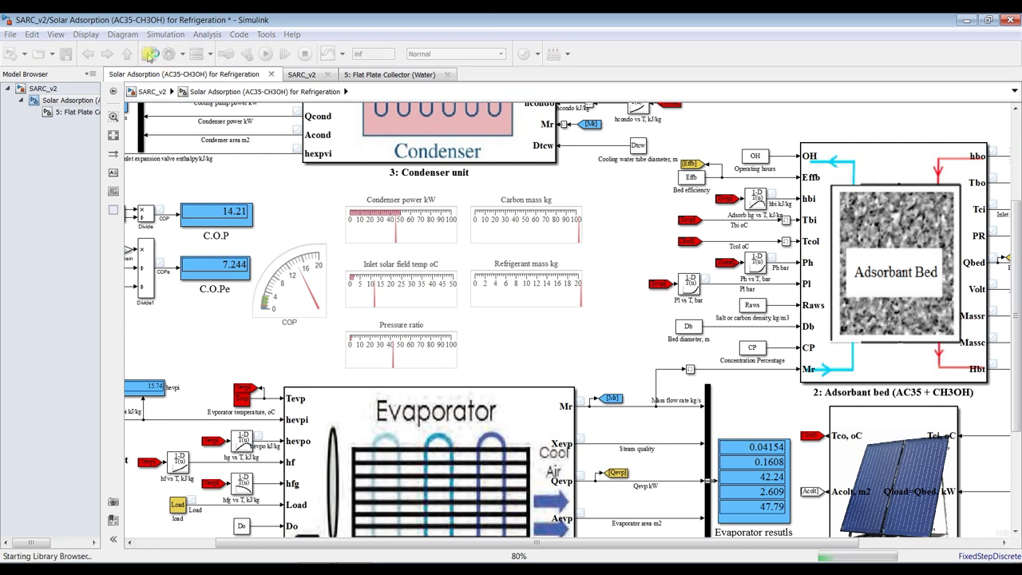
click(49, 245)
click(301, 219)
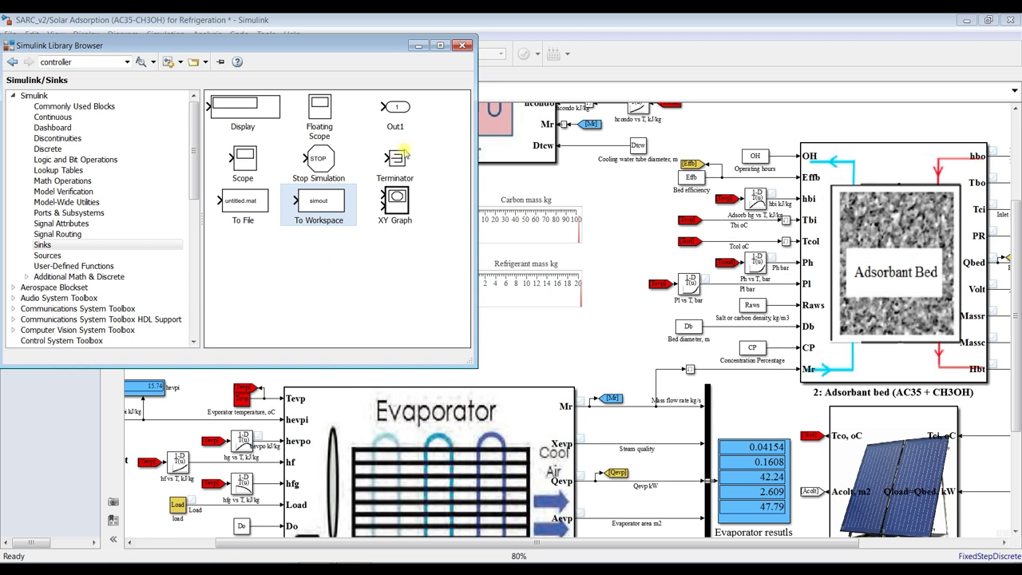
click(460, 45)
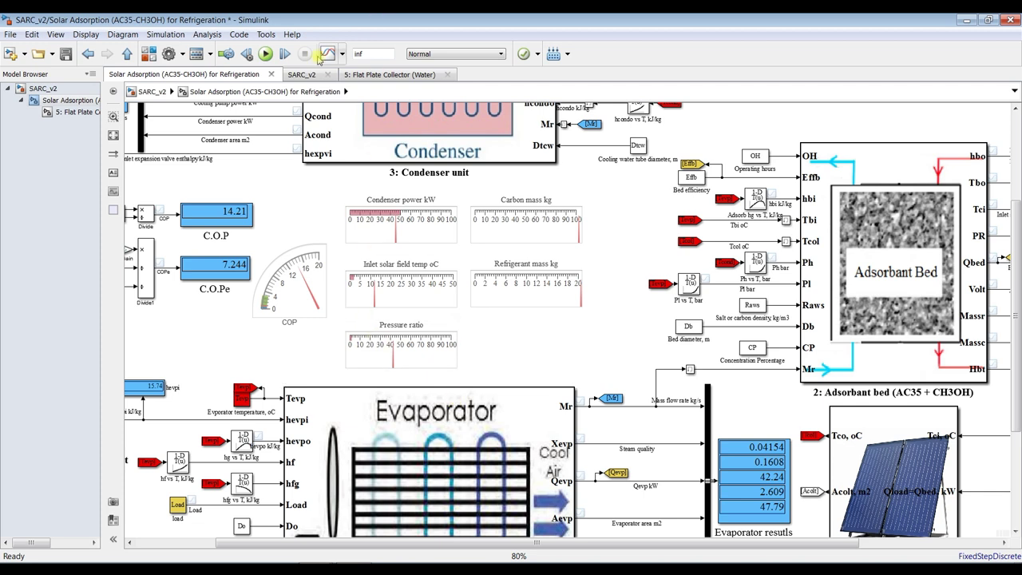
Step: Save SARC_v2, then view the Solar Adsorption block parameters on the top-level diagram and dismiss them
click(65, 54)
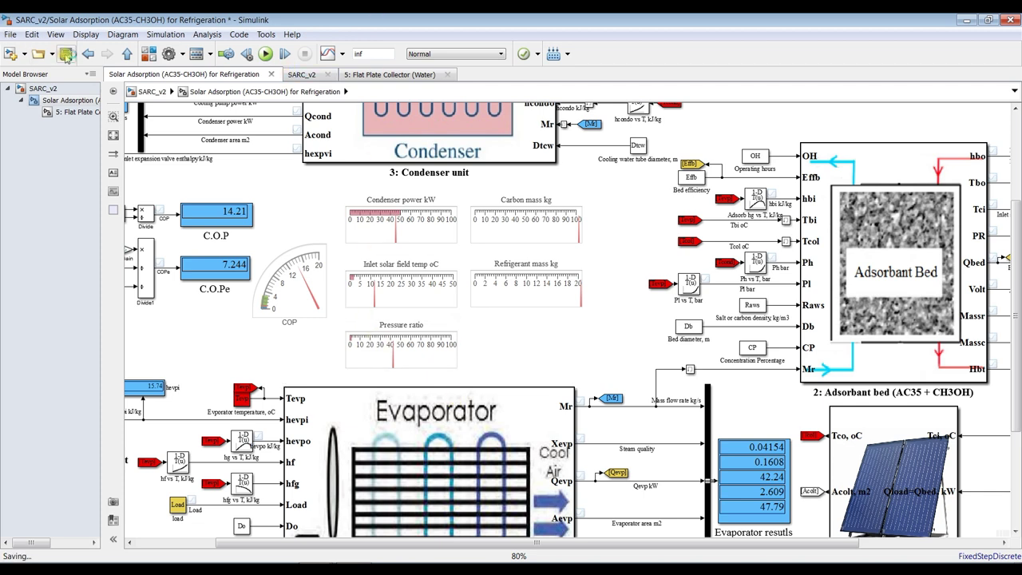
click(76, 90)
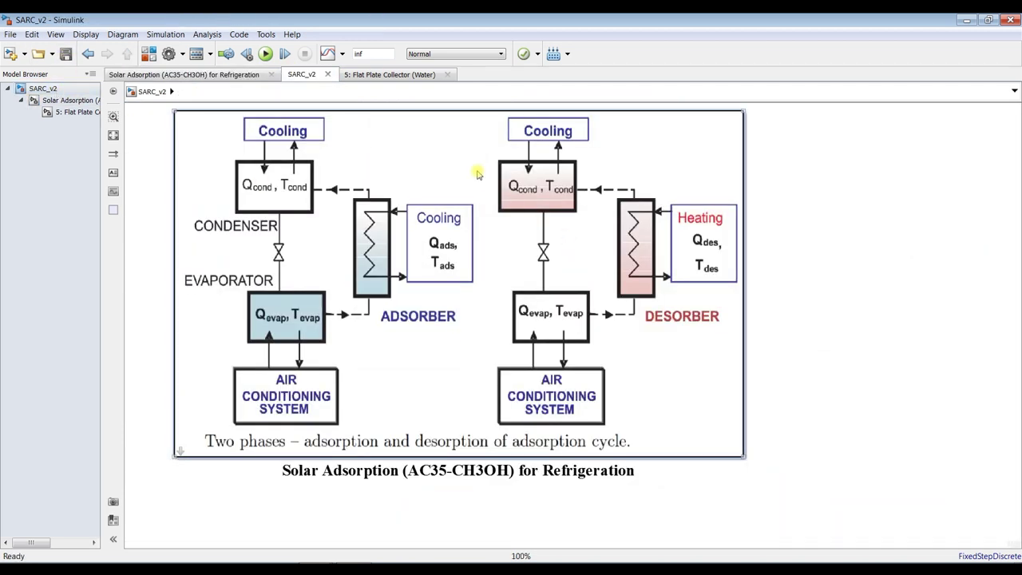
double_click(479, 170)
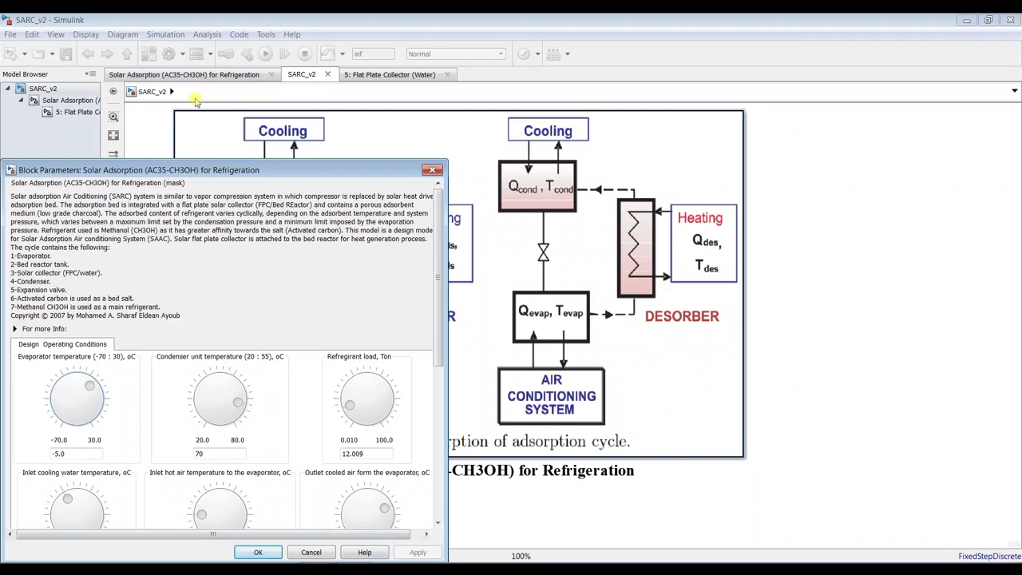
click(70, 101)
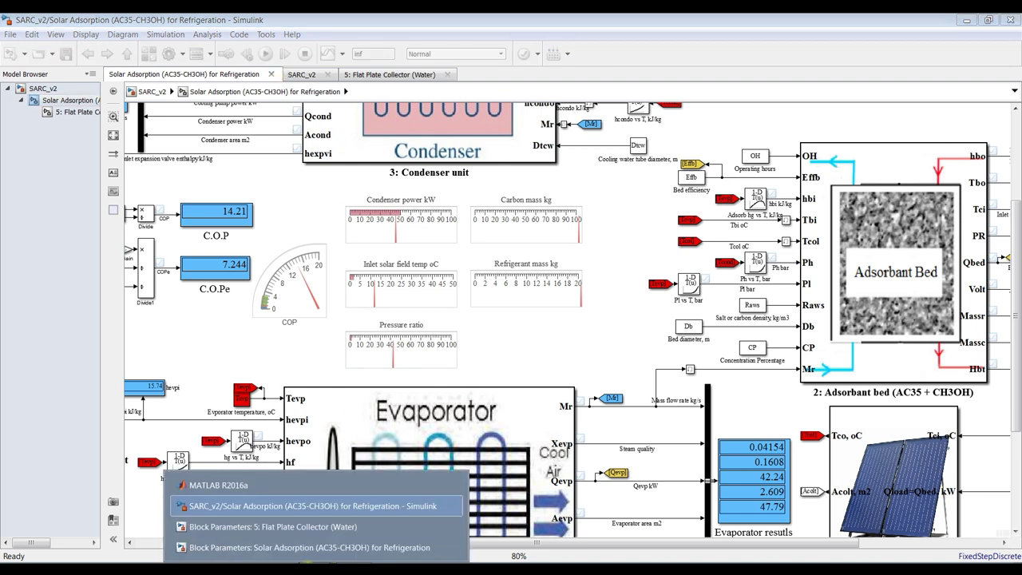
Step: Reopen the Flat Plate Collector (Water) parameters beside the model and start a second simulation run
click(285, 526)
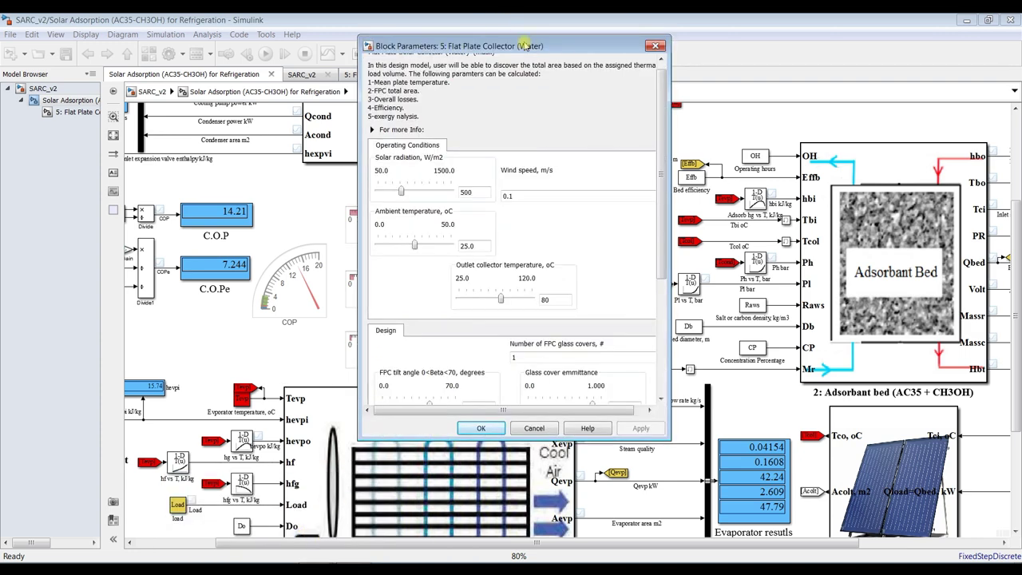
drag(526, 45, 797, 48)
click(590, 64)
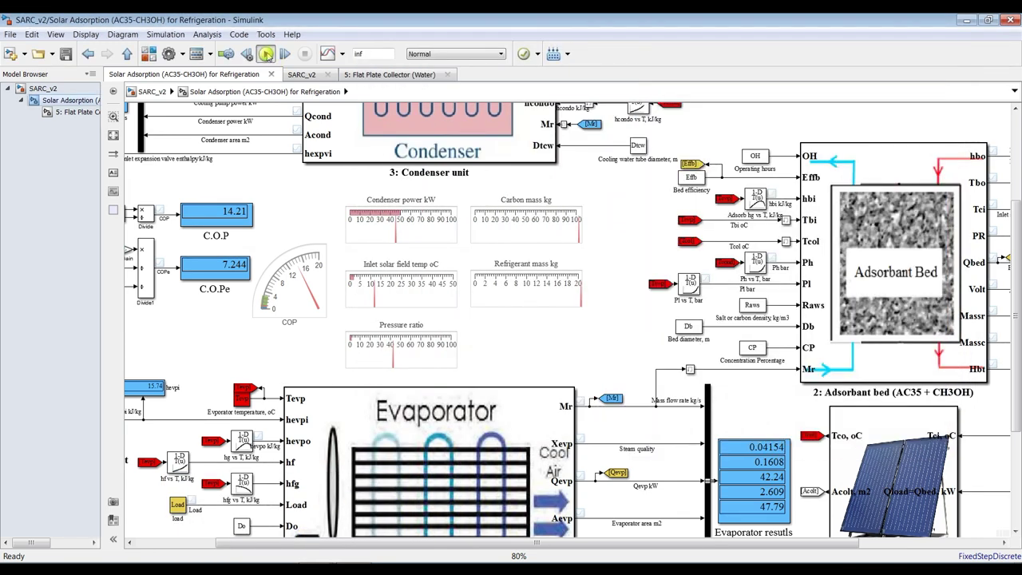
click(266, 54)
mouse_move(326, 559)
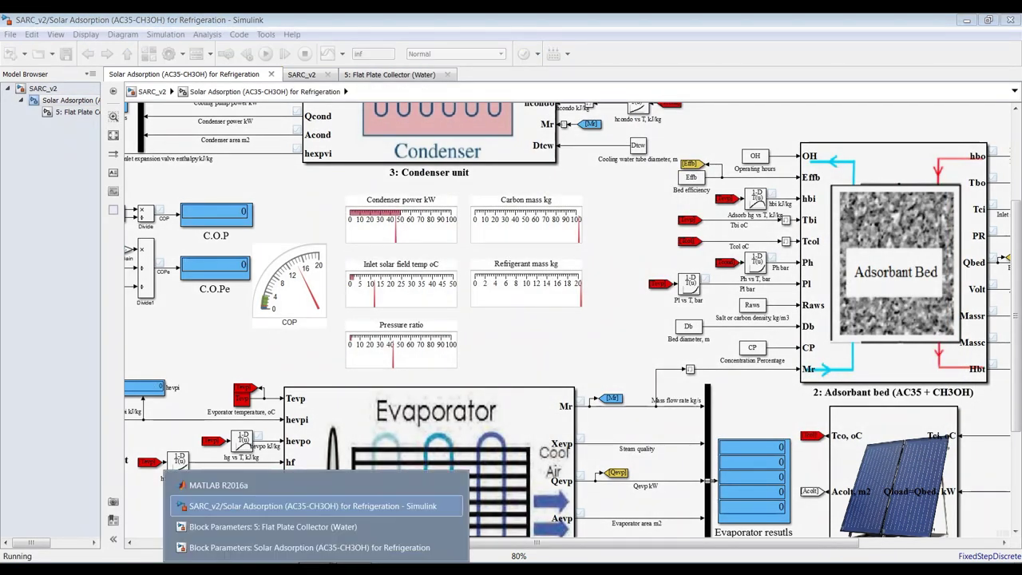
click(326, 533)
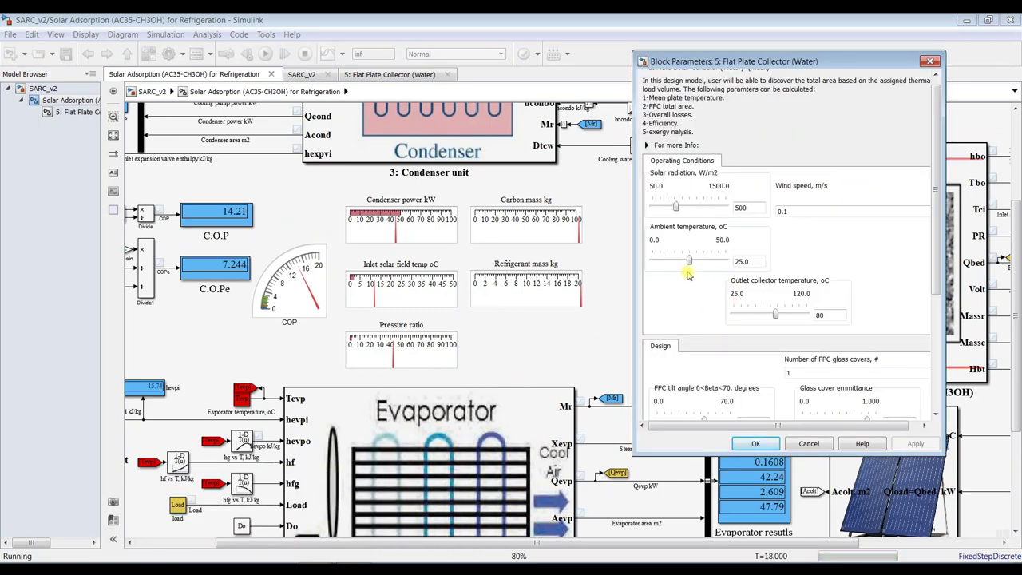
Step: Raise the solar radiation slider step by step from 528.5 to 659 W/m2
click(676, 208)
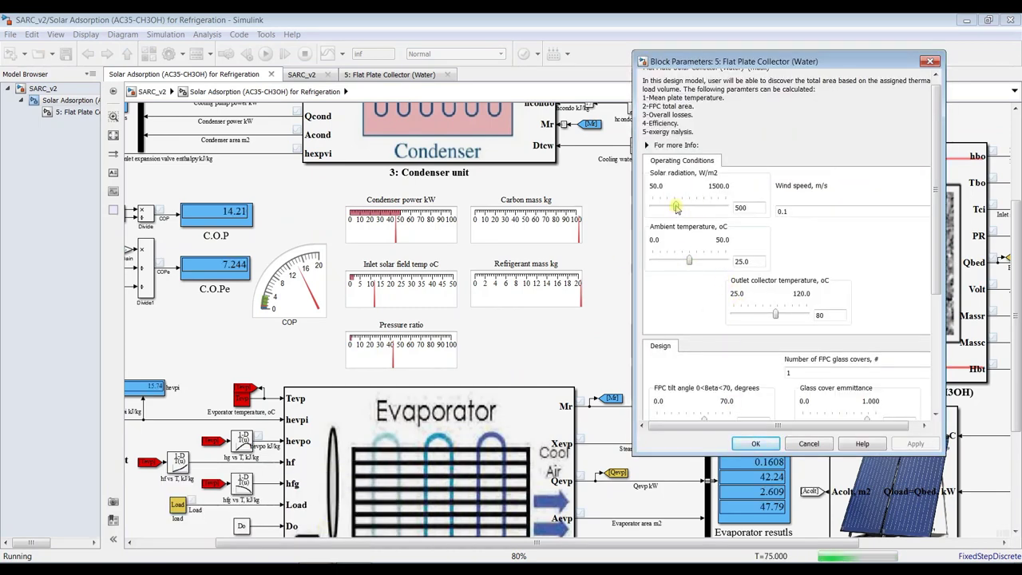
click(676, 207)
click(676, 208)
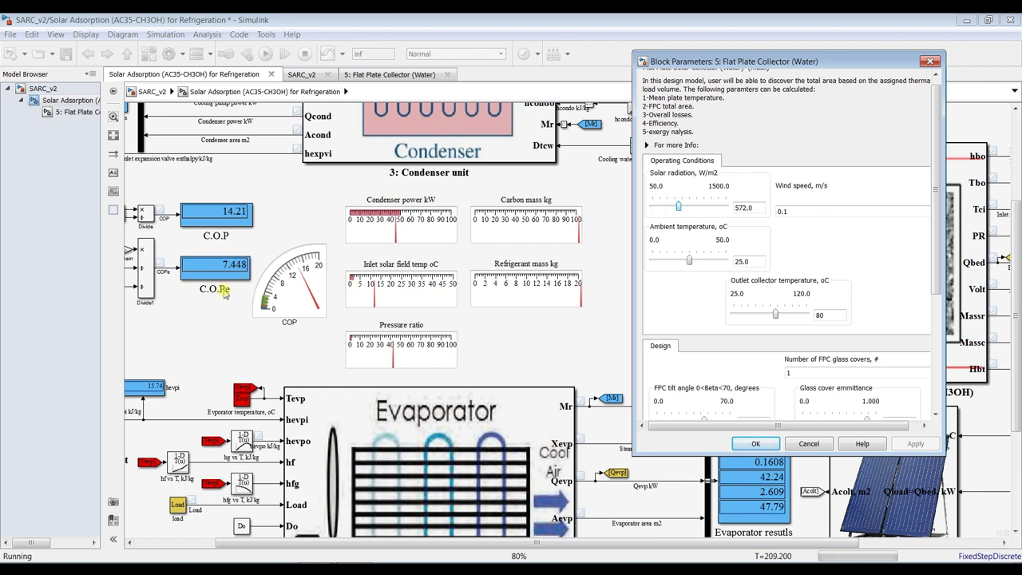
key(Right)
key(Right)
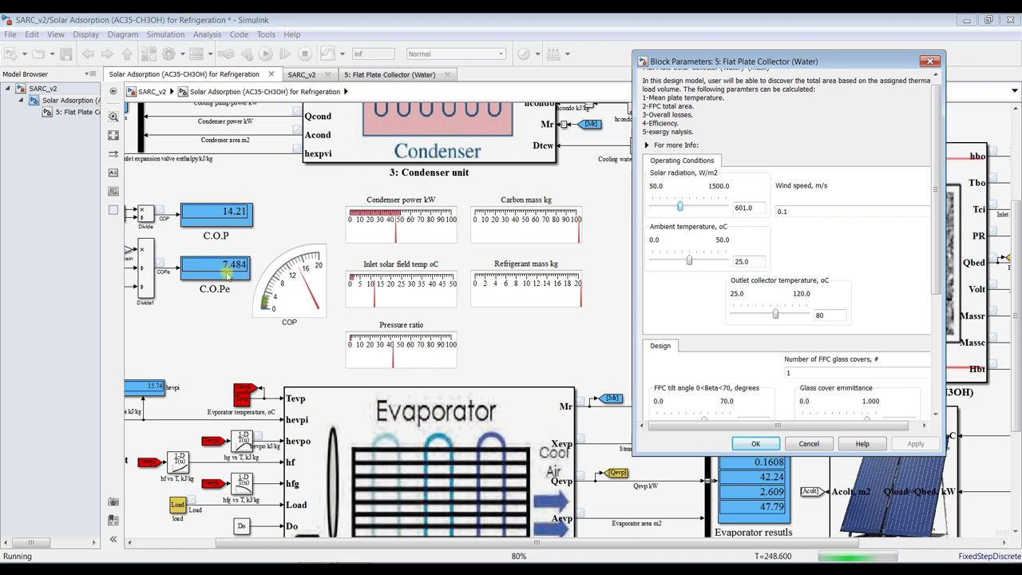
key(Right)
key(Right)
key(Right)
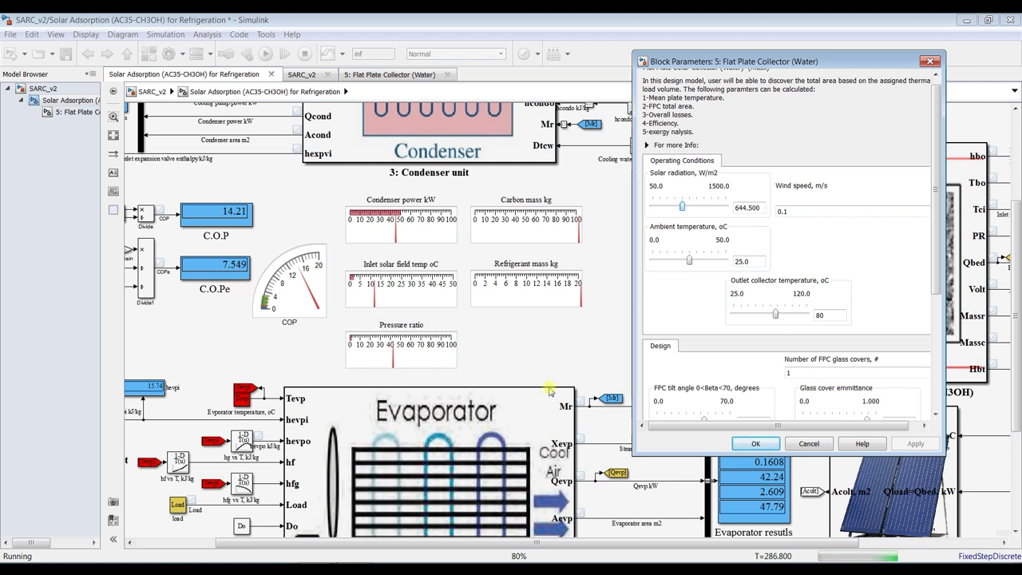
key(Right)
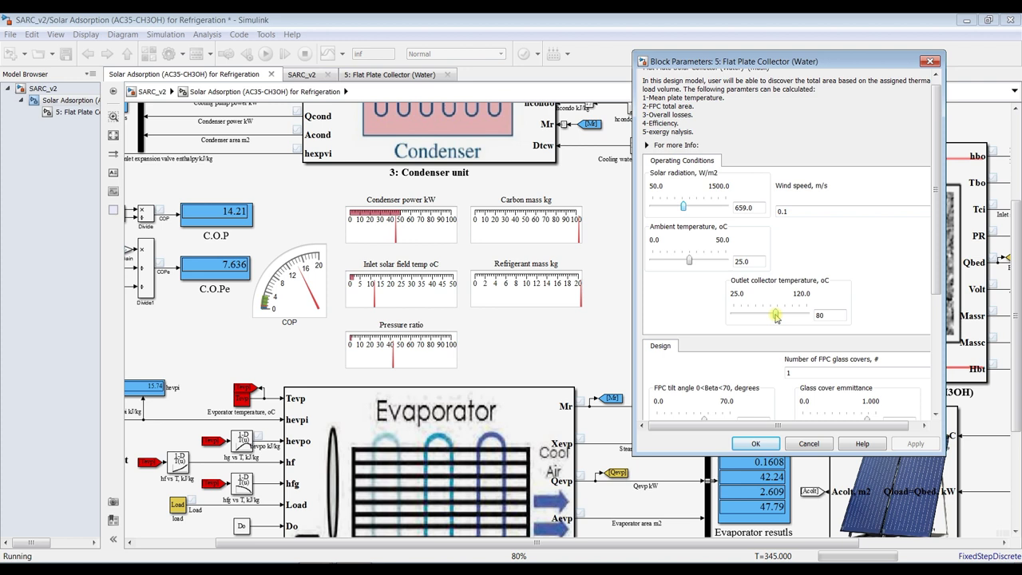
Step: Step the outlet collector temperature up from about 83 °C to 100.05 °C
key(Right)
key(Right)
key(Right)
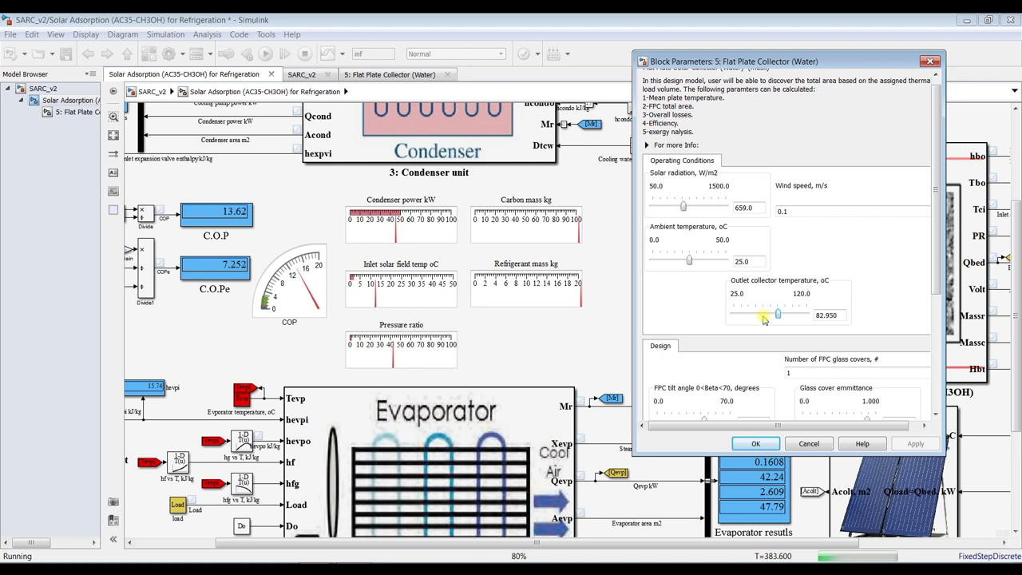
key(Right)
key(Right)
key(Right)
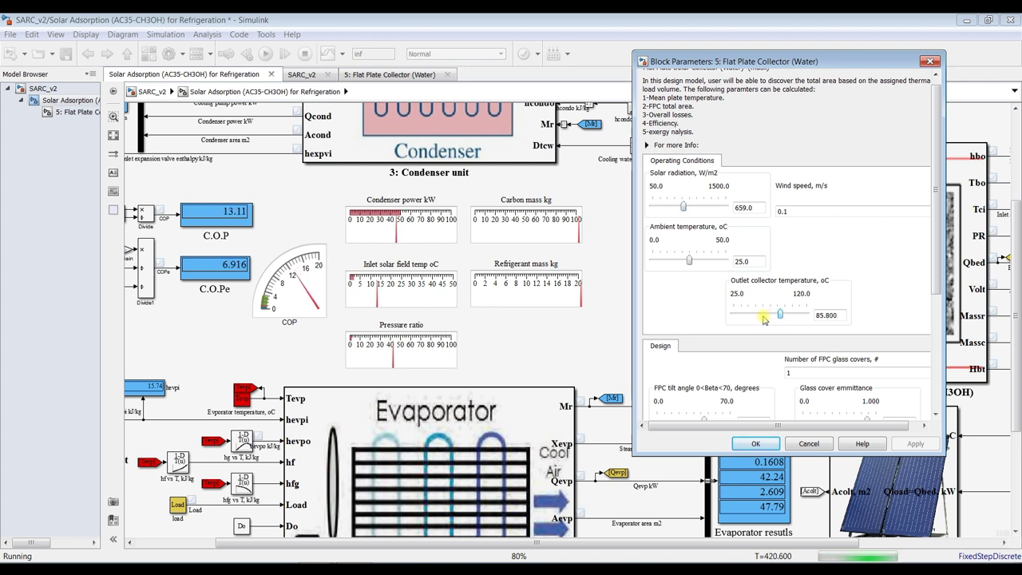
key(Right)
key(Right)
key(Right)
key(Right)
key(Right)
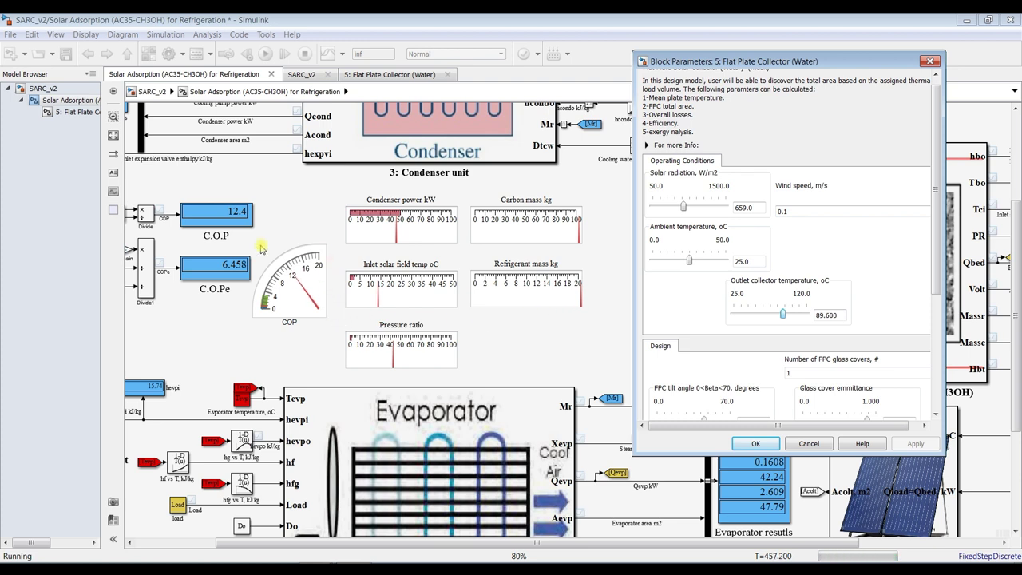
key(Right)
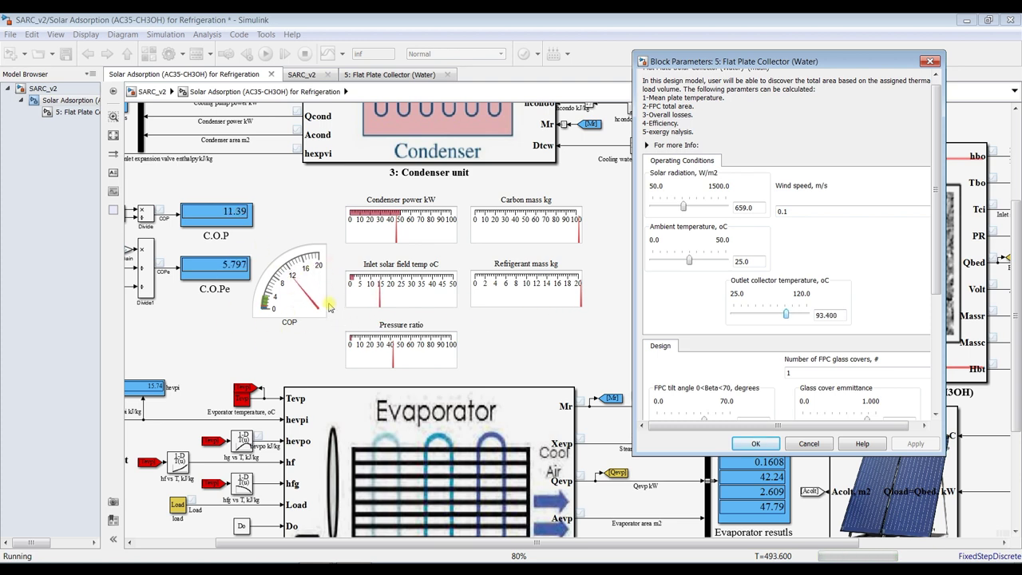
key(Right)
key(Right)
key(Right)
key(Right)
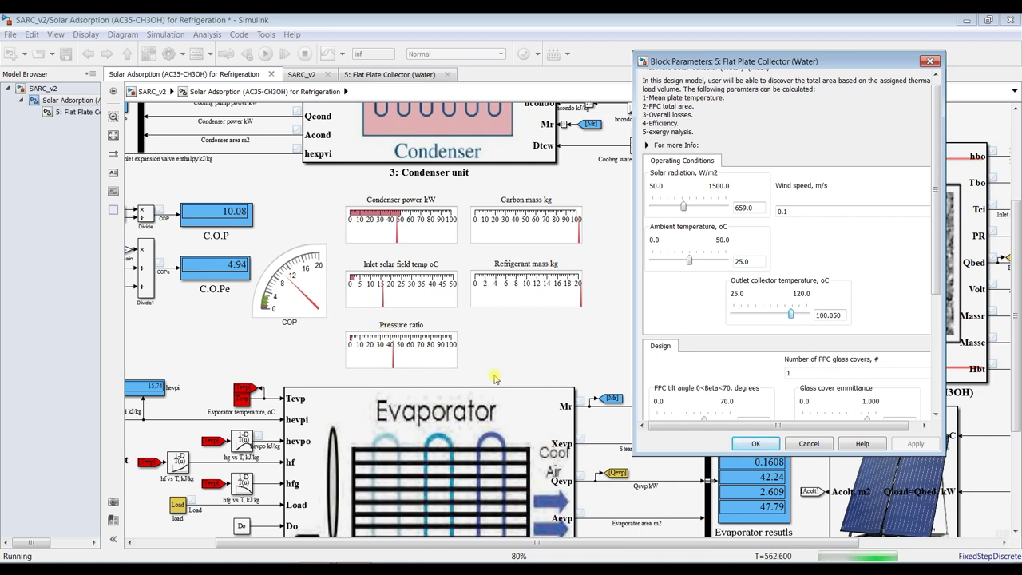
key(Right)
Step: Lower the refrigerant load to 5.009 tons in the Solar Adsorption parameters
click(319, 551)
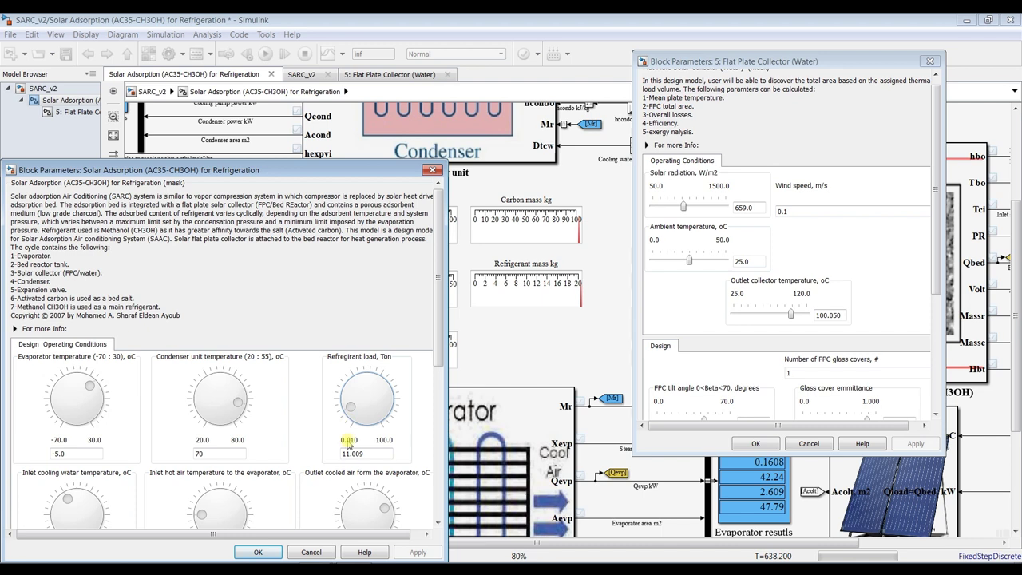
key(Left)
key(Left)
key(Left)
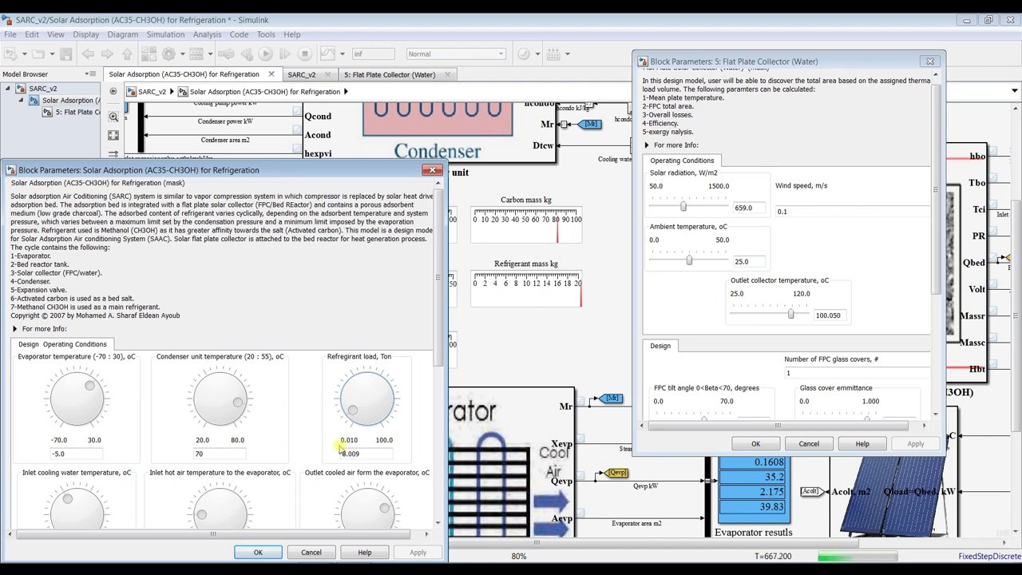
key(Left)
key(Left)
Step: Lower the evaporator temperature to -20 °C, close both parameter dialogs and stop the simulation
click(88, 388)
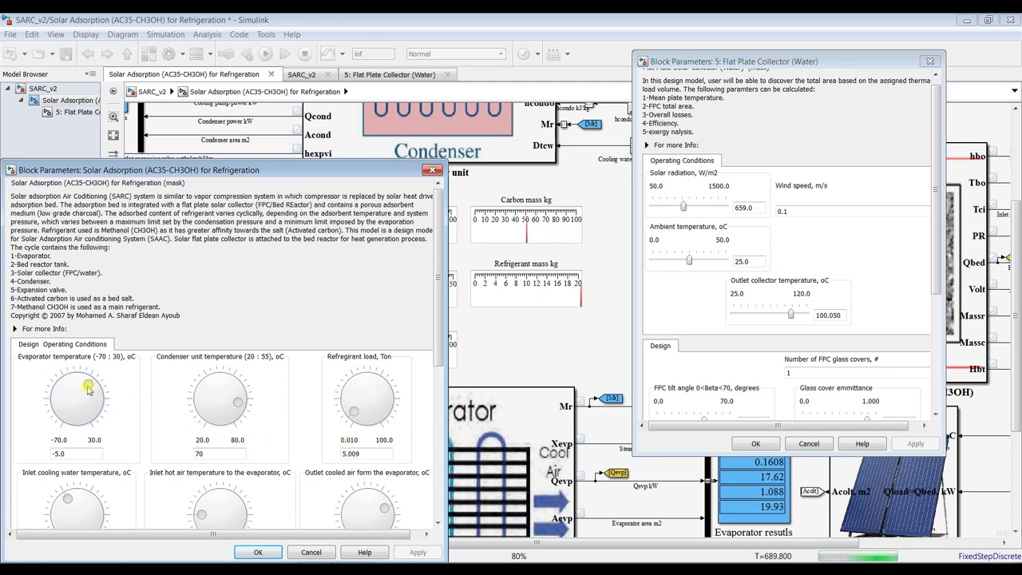
key(Left)
key(Left)
key(Left)
key(Left)
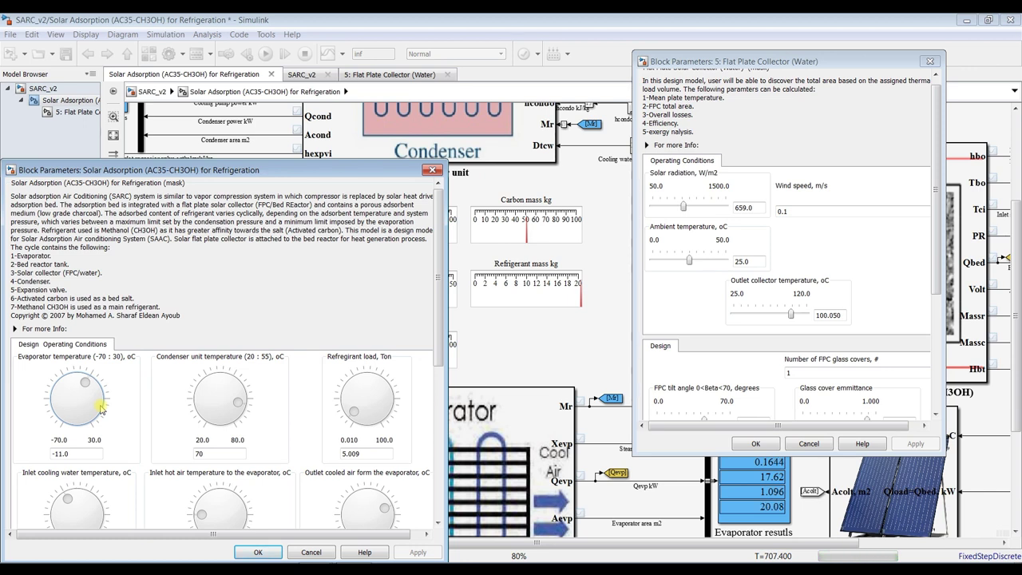
key(Left)
key(Left)
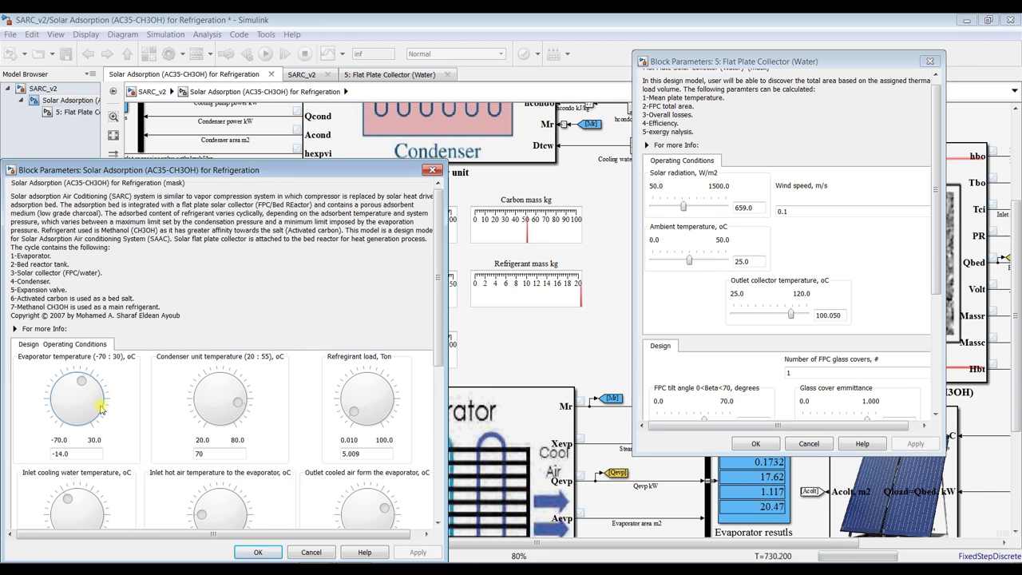
key(Left)
key(Left)
key(Left)
key(Left)
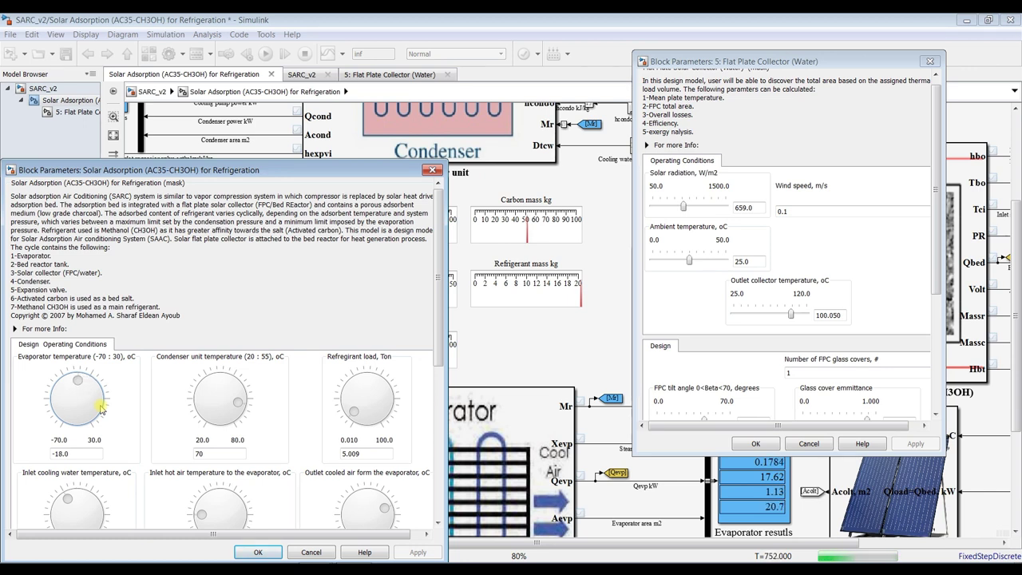
key(Left)
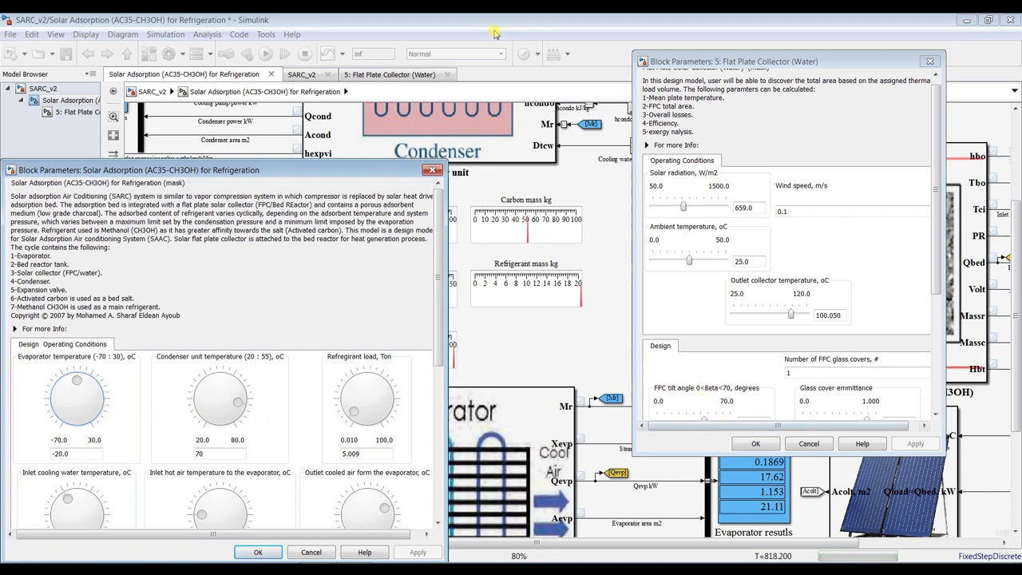
click(330, 56)
click(304, 54)
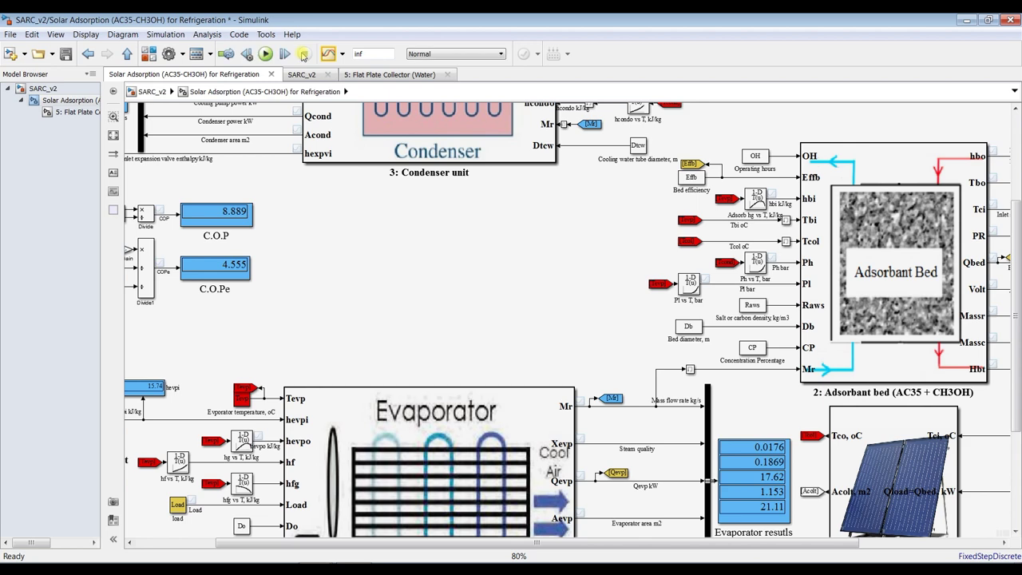
Step: Open Simulation Data Inspector, enlarge the signal list, and overlay the other run's COP on the COP plot
click(328, 53)
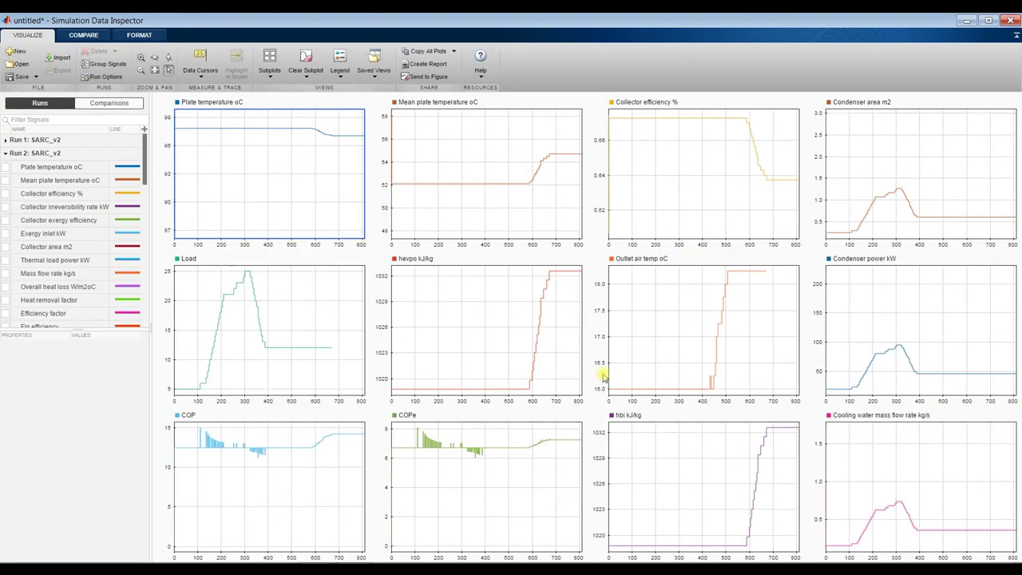
click(988, 20)
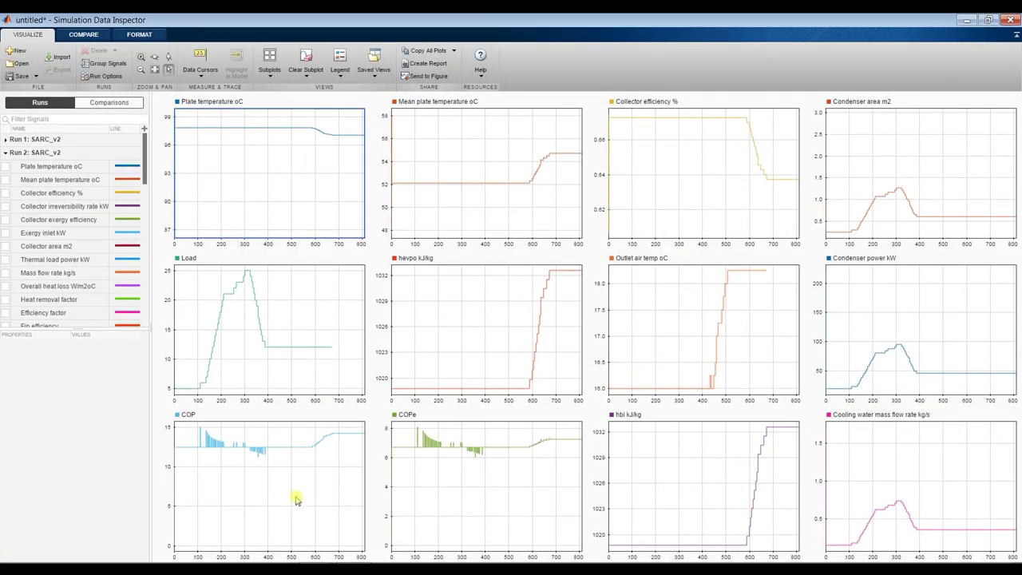
click(173, 416)
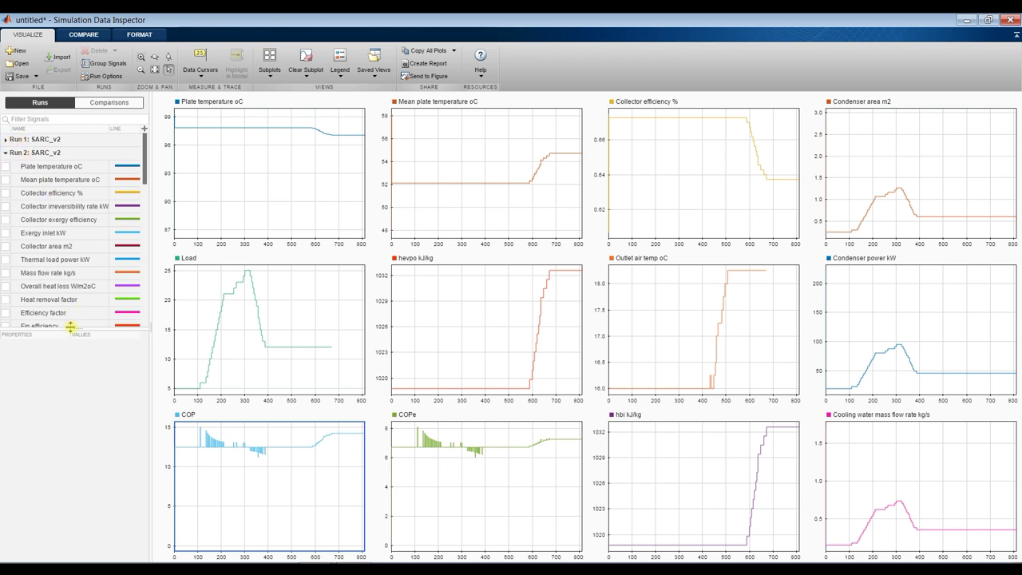
drag(74, 328, 73, 557)
scroll(24, 280, down, 8)
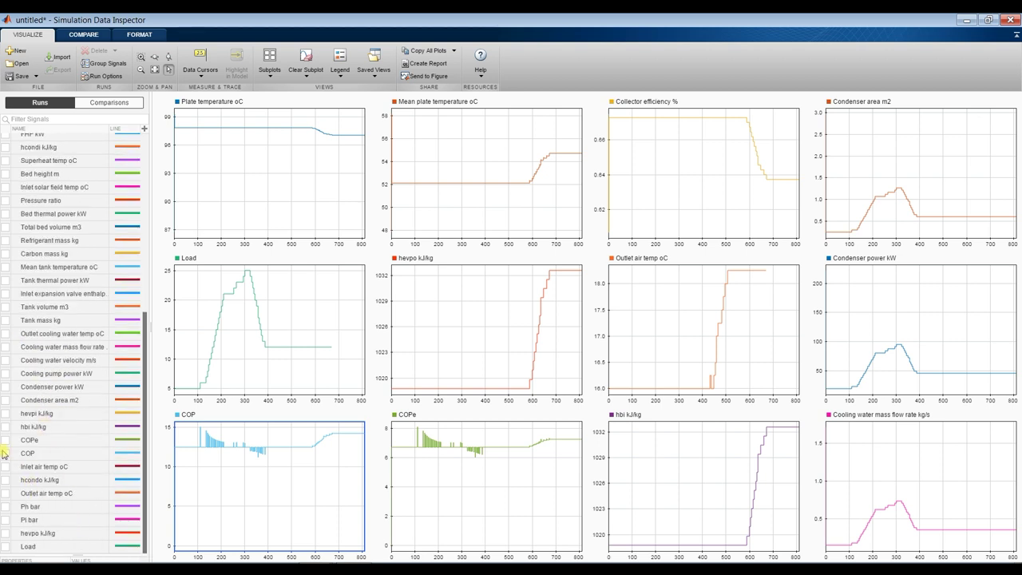
click(6, 454)
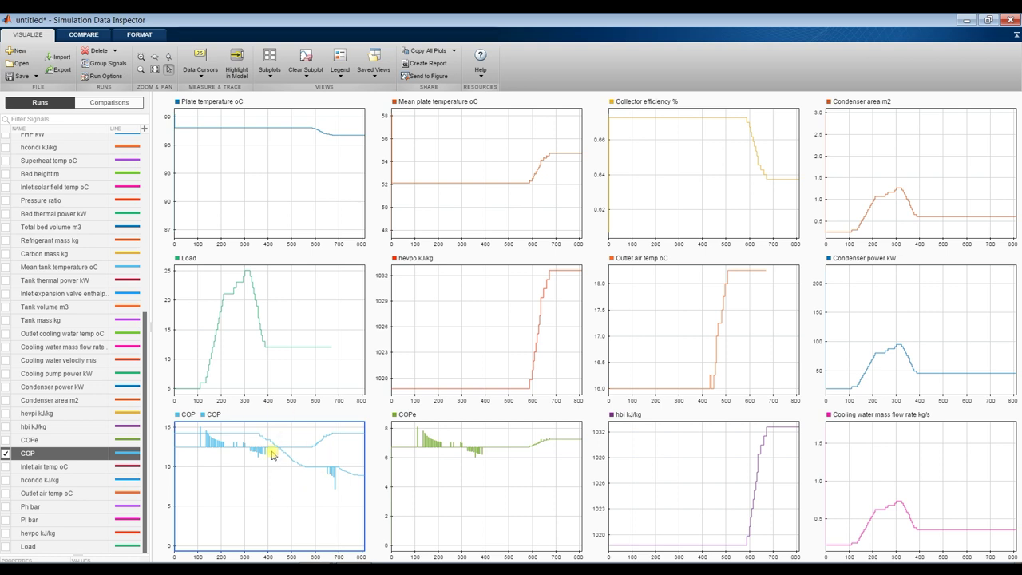
Step: Overlay the other run's COPe and hbi kJ/kg on their plots, then select the condenser-column plots
click(468, 480)
click(7, 441)
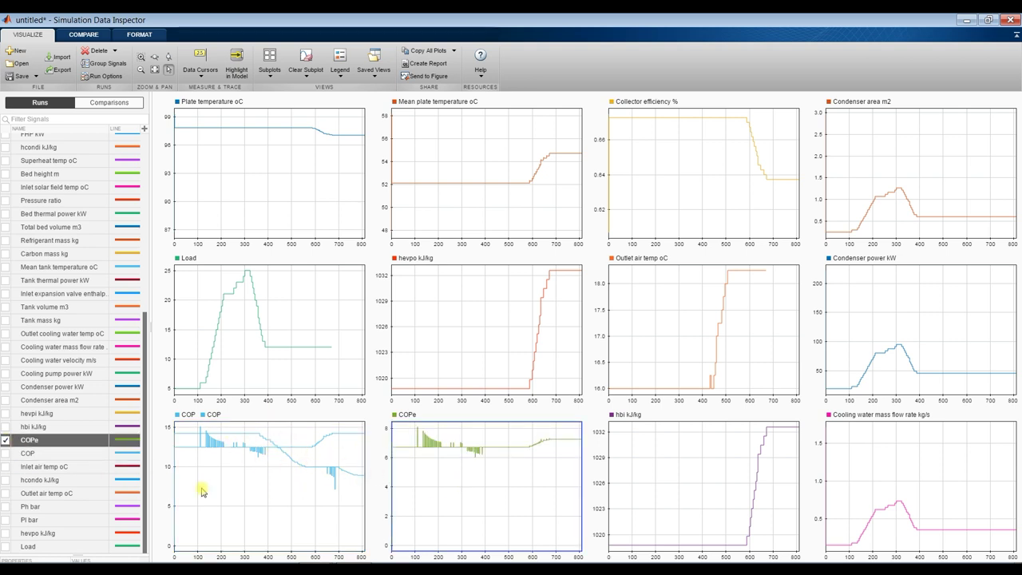
click(690, 461)
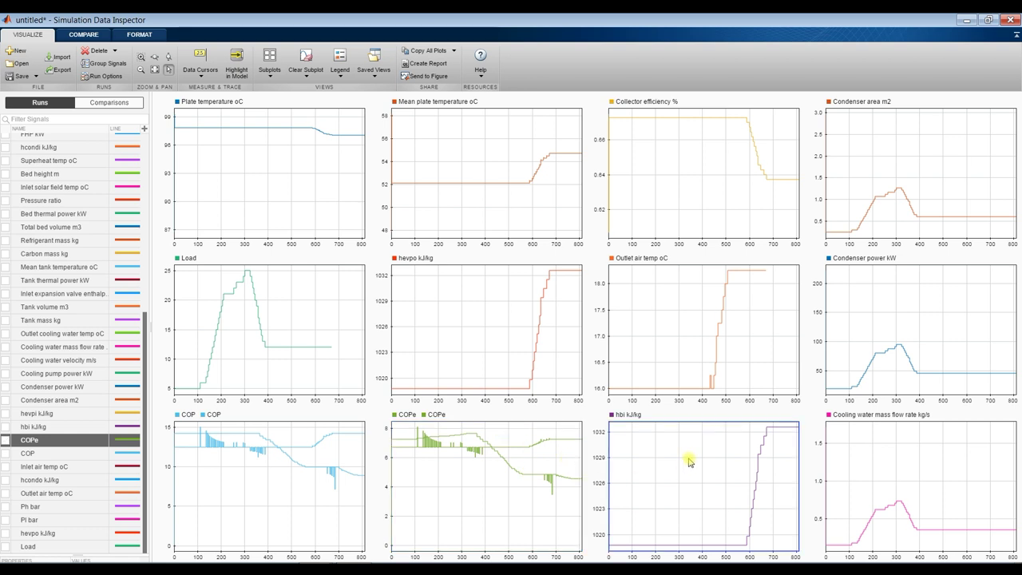
click(5, 427)
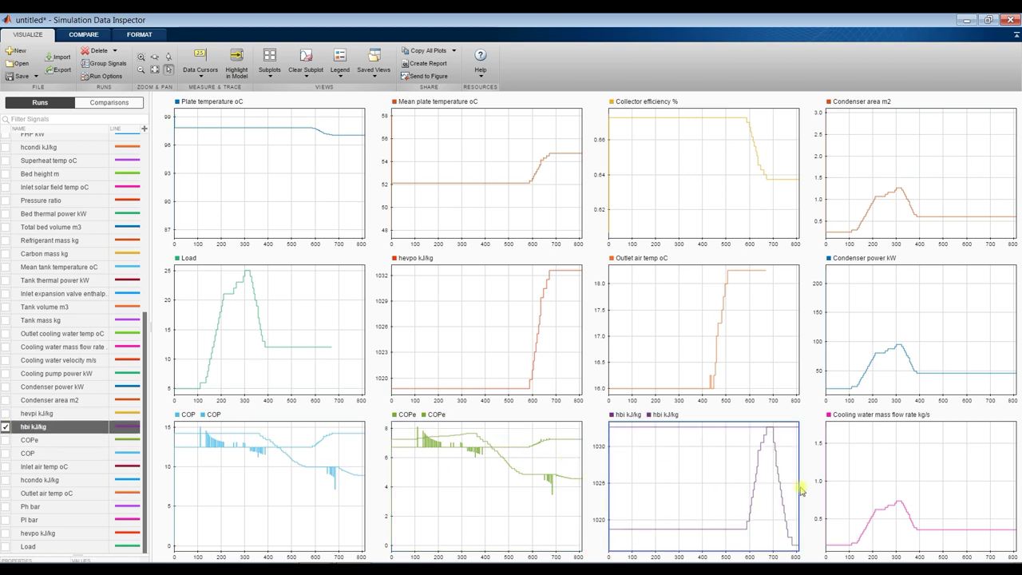
click(914, 462)
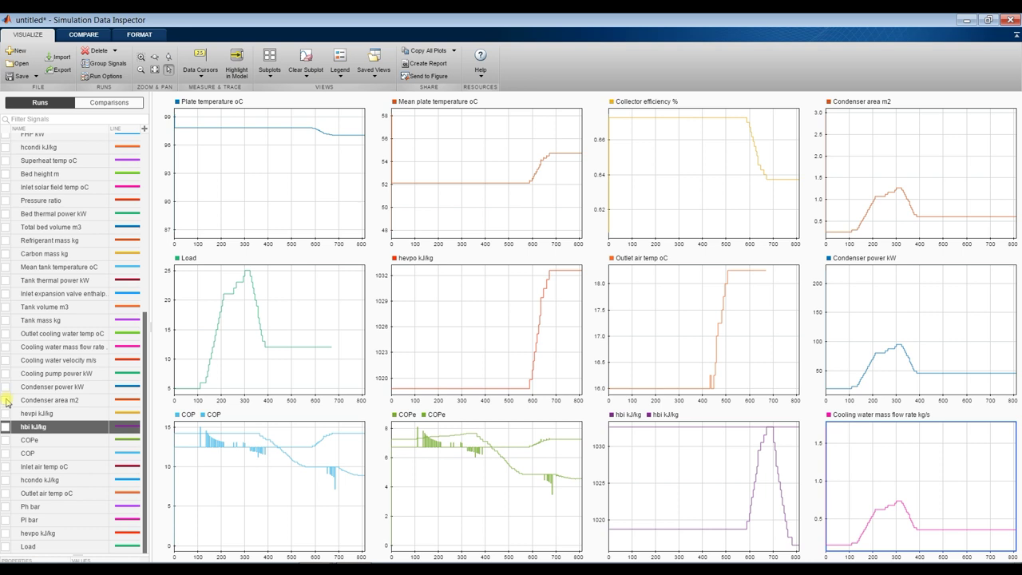
click(904, 162)
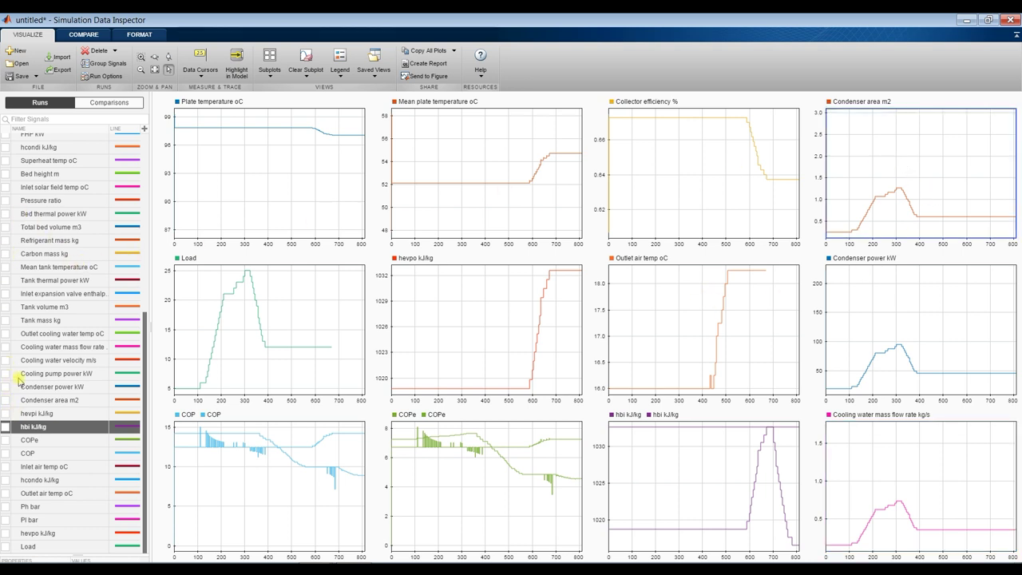
scroll(20, 383, up, 2)
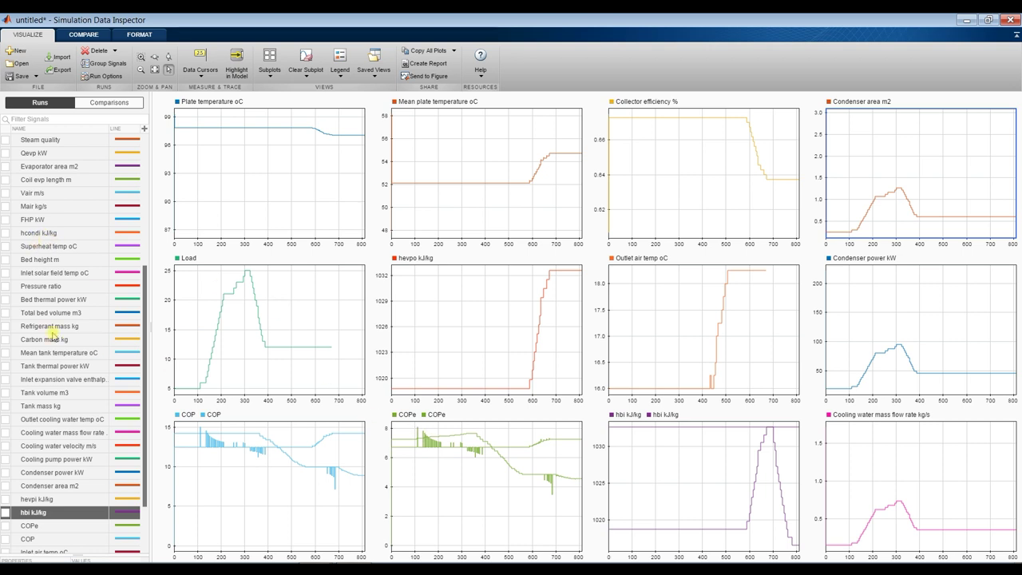
Step: Overlay Run 2 Plate temperature oC, Mean plate temperature oC and Collector efficiency %, then close the inspector
click(269, 73)
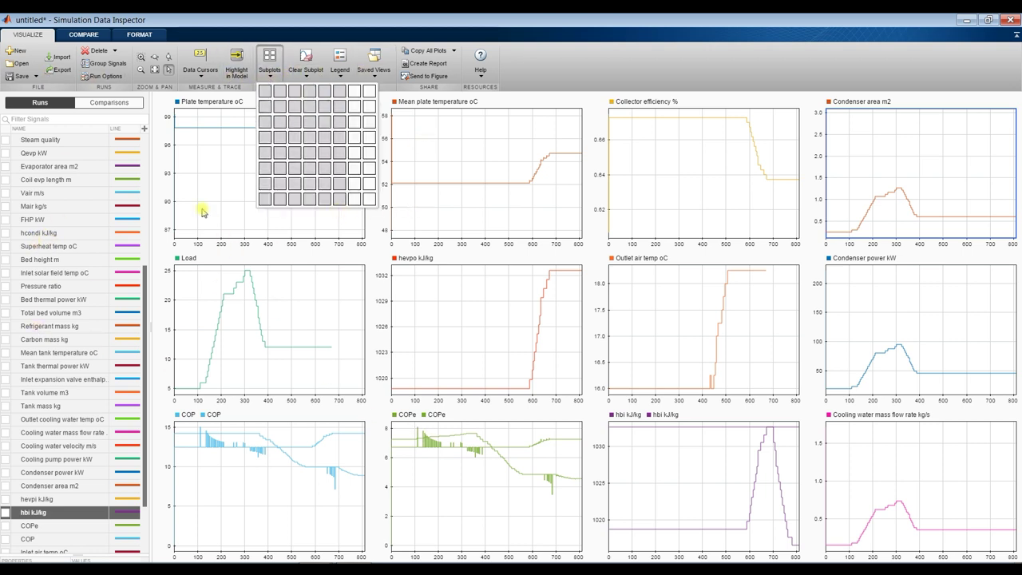
click(219, 173)
scroll(30, 210, up, 6)
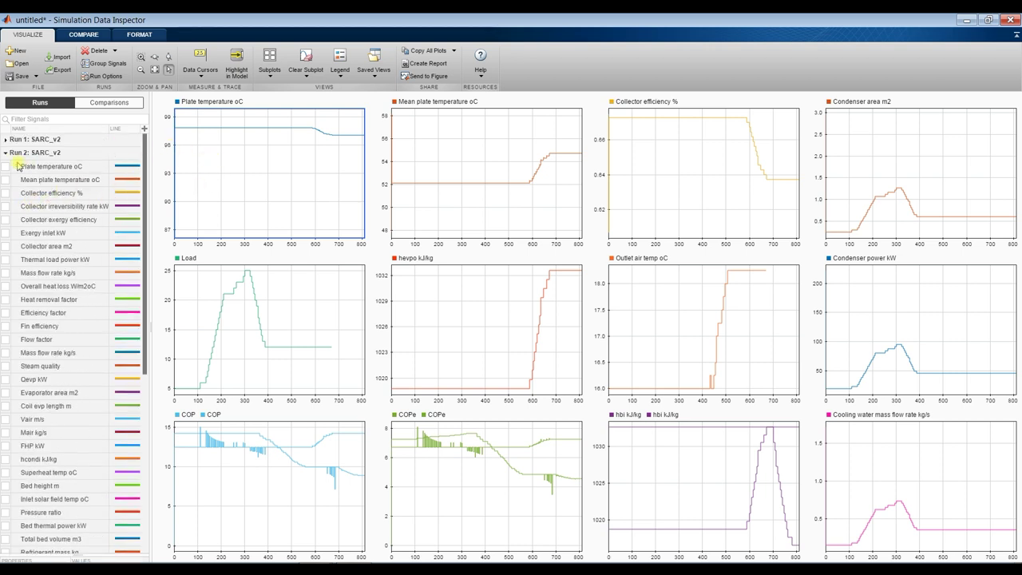
click(5, 167)
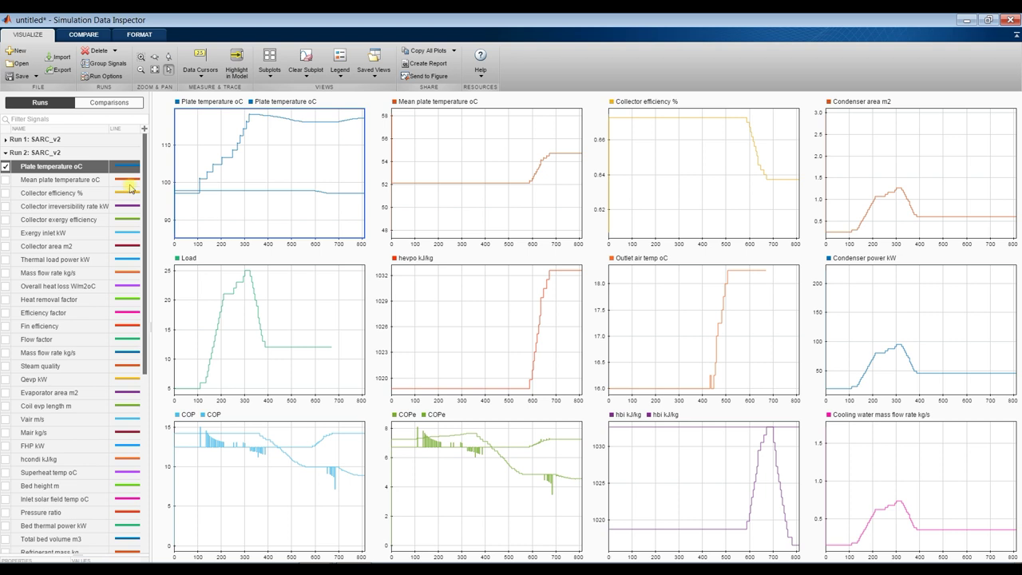
click(454, 144)
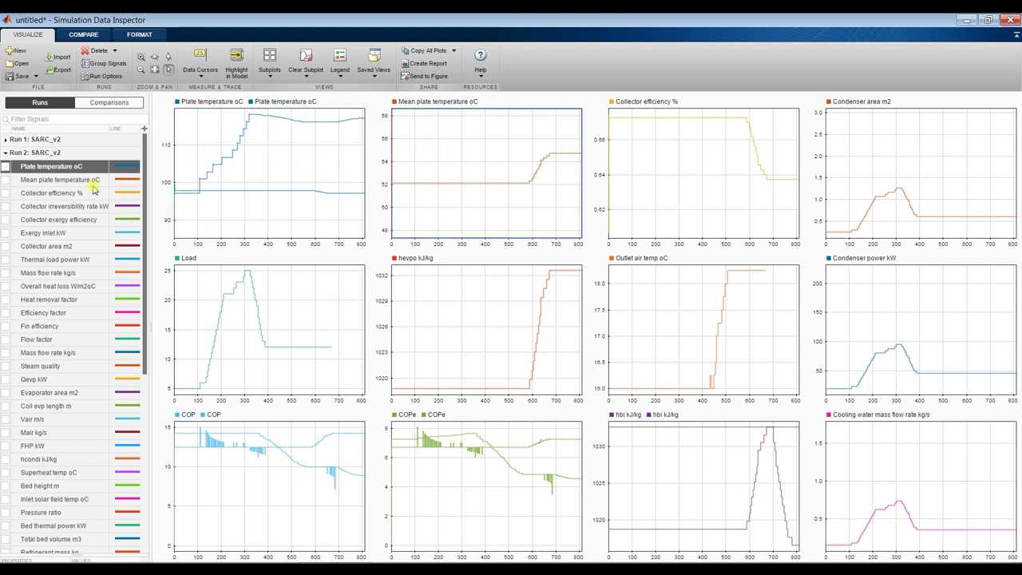
click(6, 179)
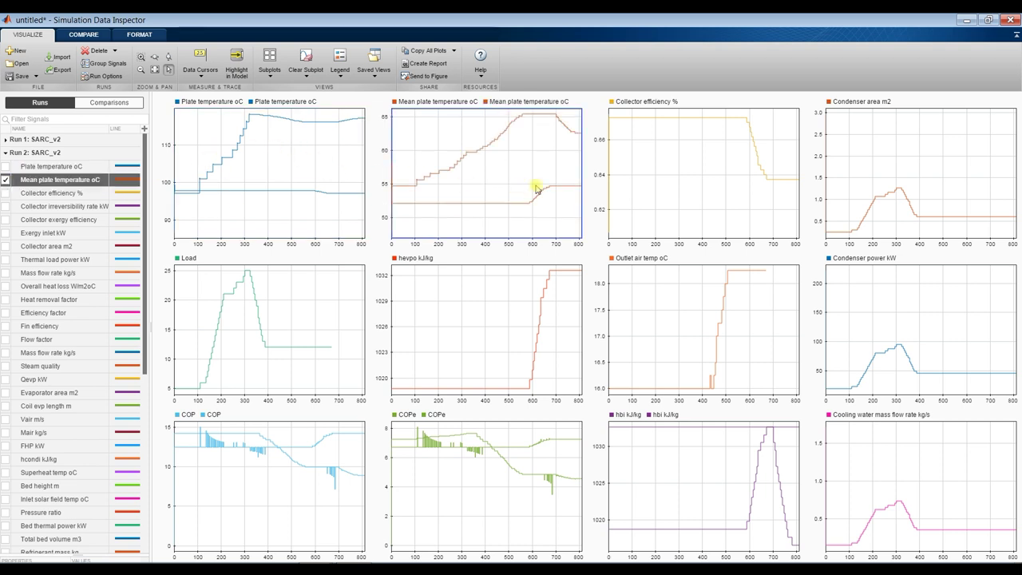
click(707, 199)
click(5, 193)
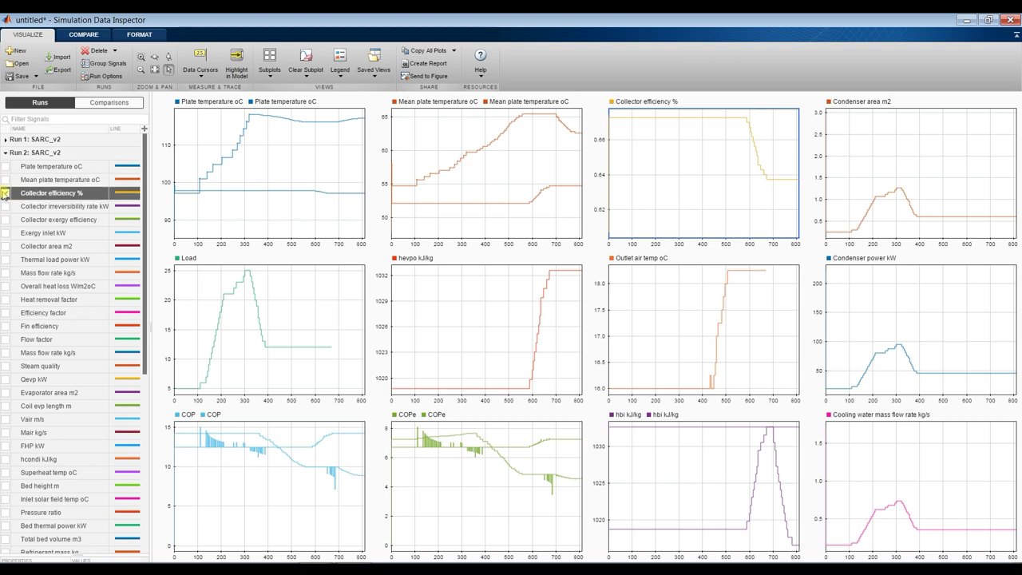
click(855, 137)
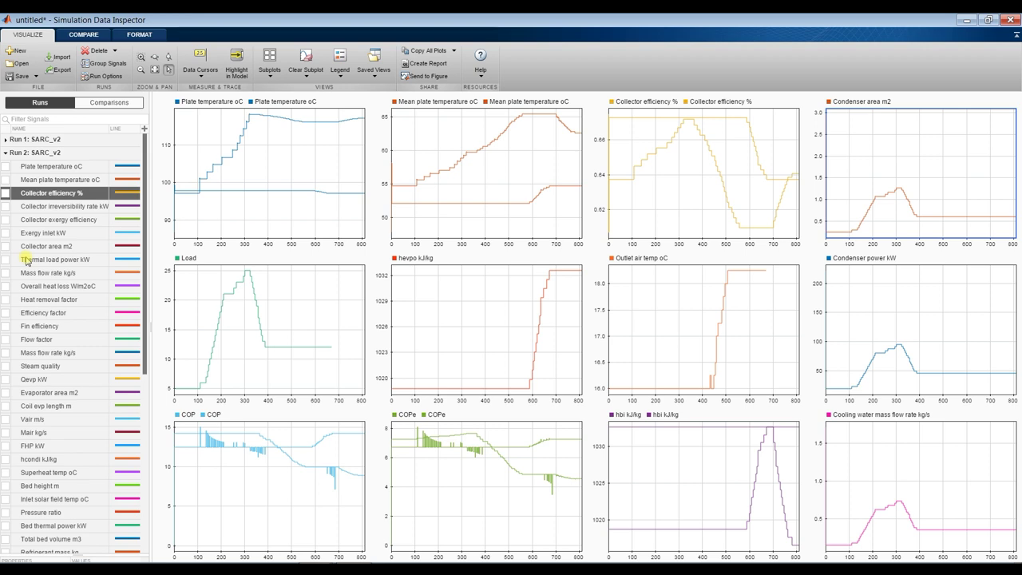
click(1009, 19)
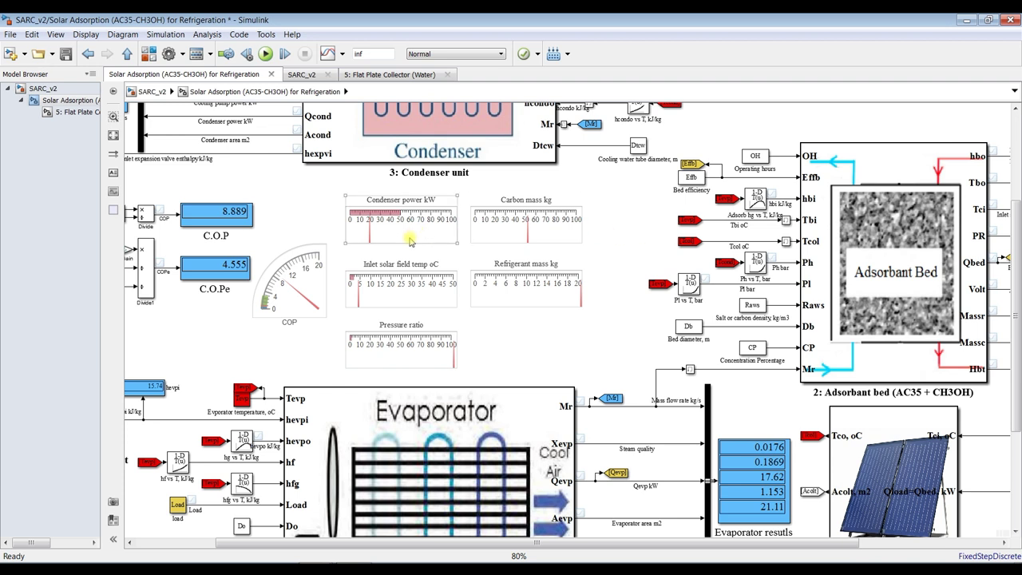
Step: Zoom in to read the Condenser results values, fit the diagram back in view, and clear the selection
click(113, 135)
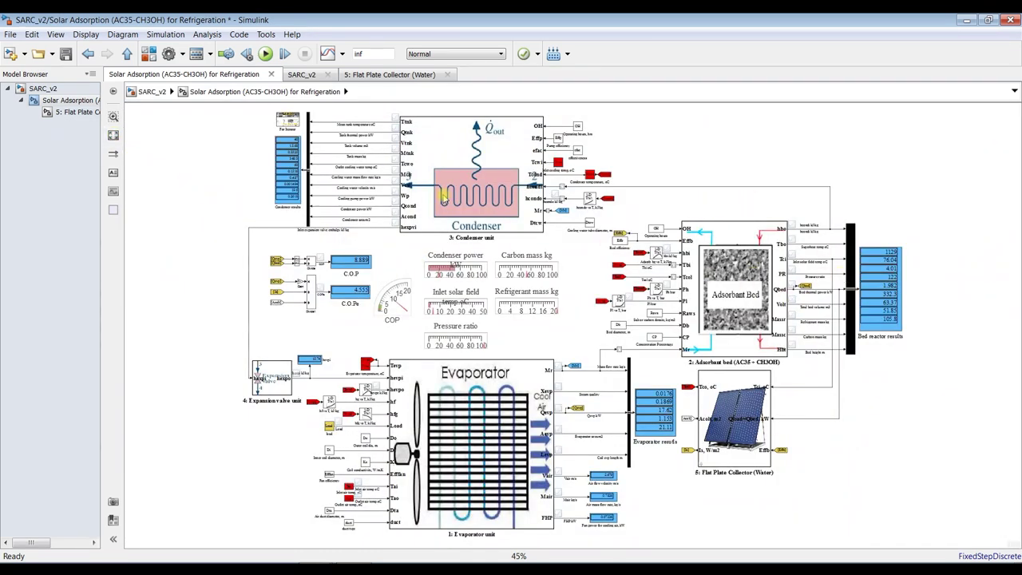
scroll(271, 142, up, 3)
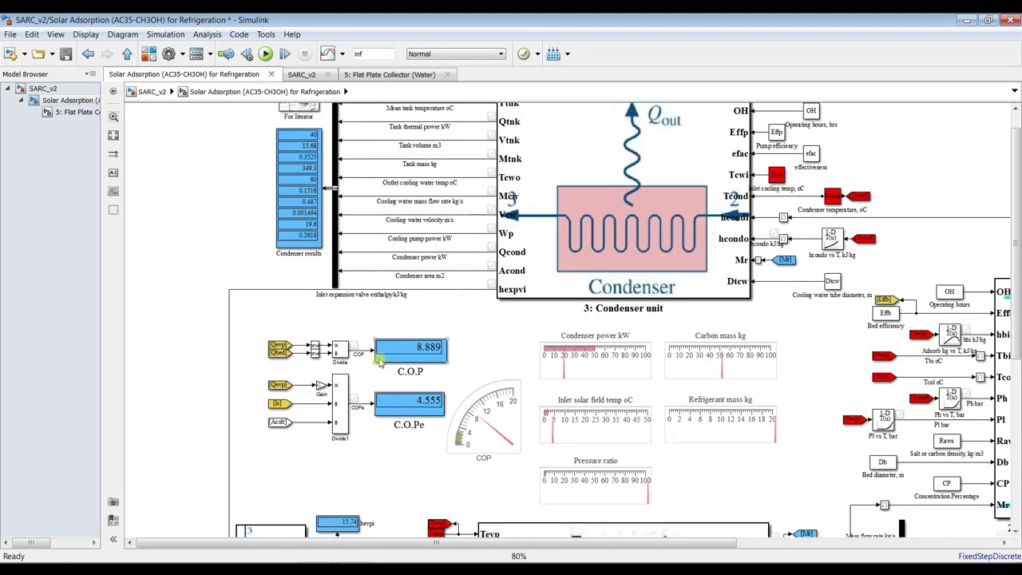
scroll(381, 361, down, 3)
scroll(263, 198, up, 5)
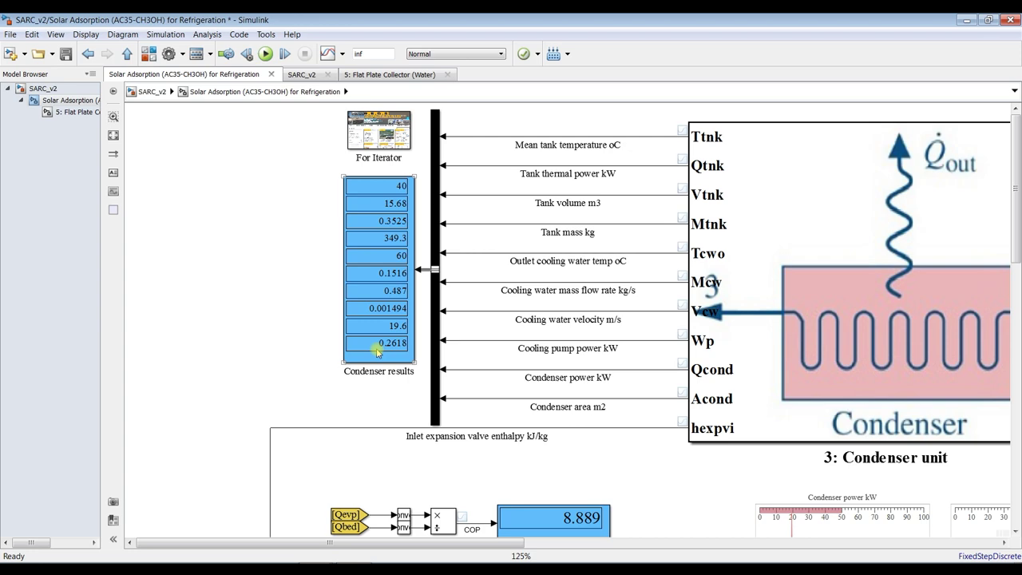
scroll(312, 308, down, 4)
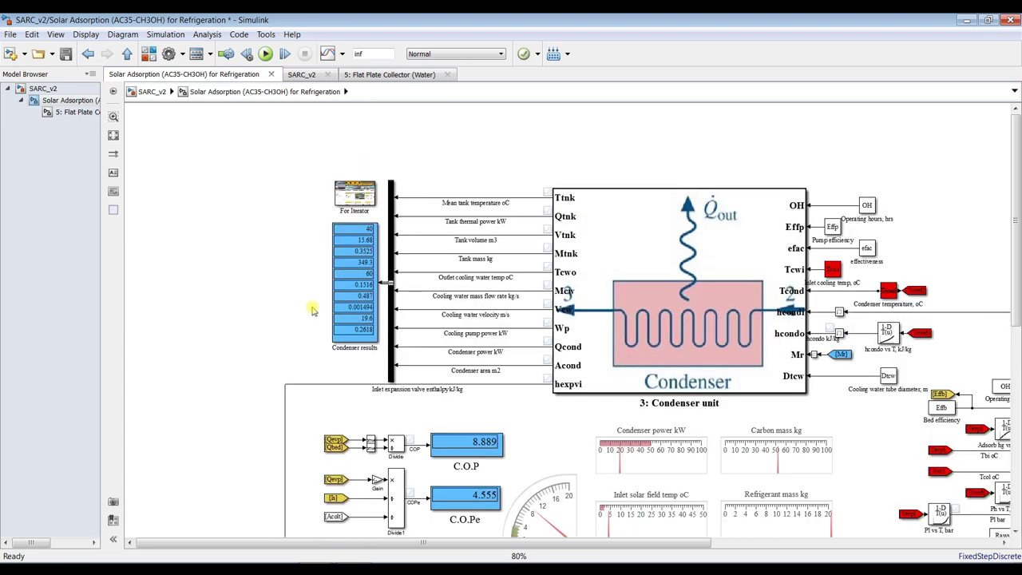
click(113, 136)
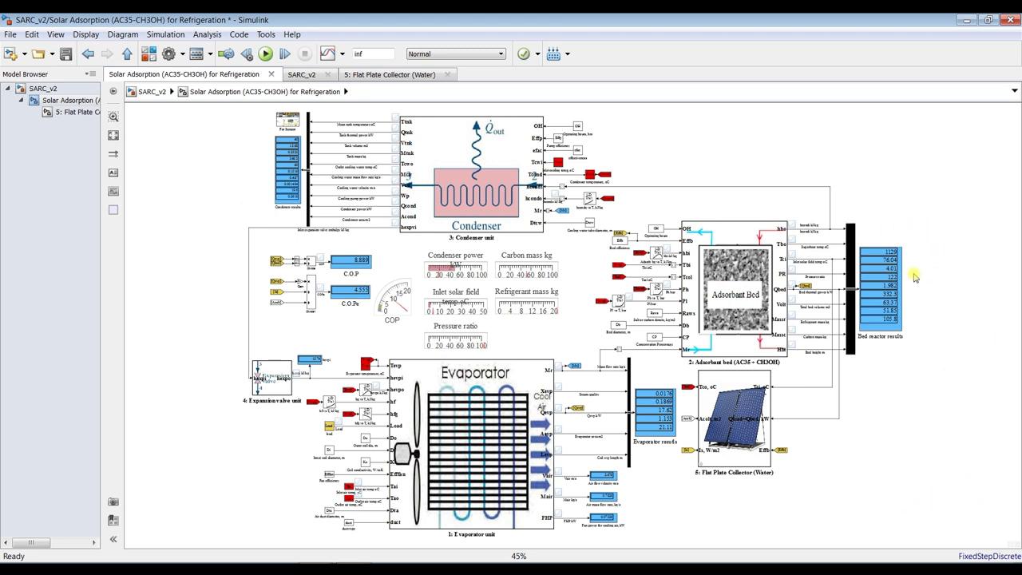
click(845, 285)
click(230, 130)
Step: Review the SARC_v2 block's operating-condition knobs, close them unchanged, and reopen the Solar Adsorption subsystem
click(58, 90)
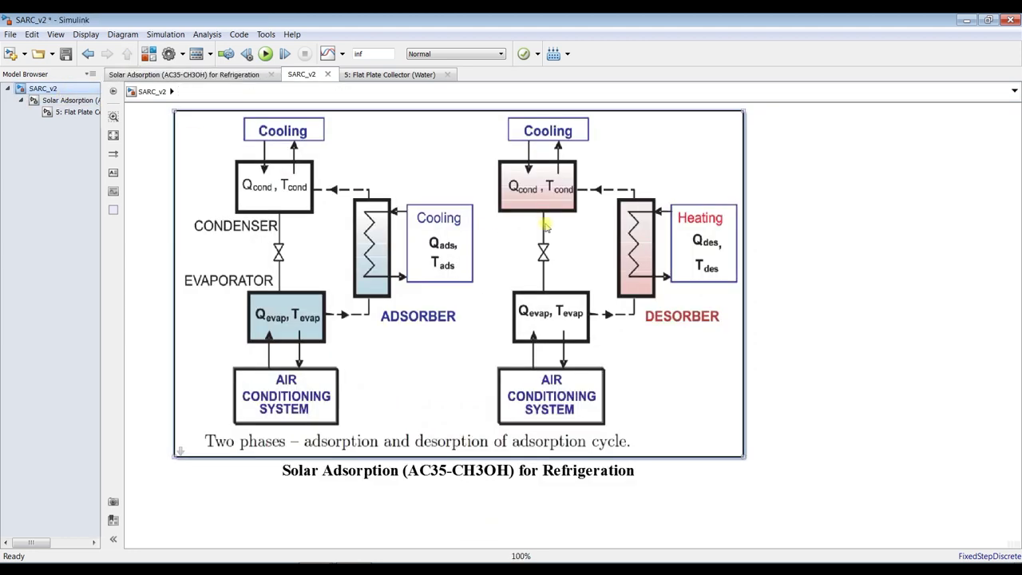
double_click(547, 223)
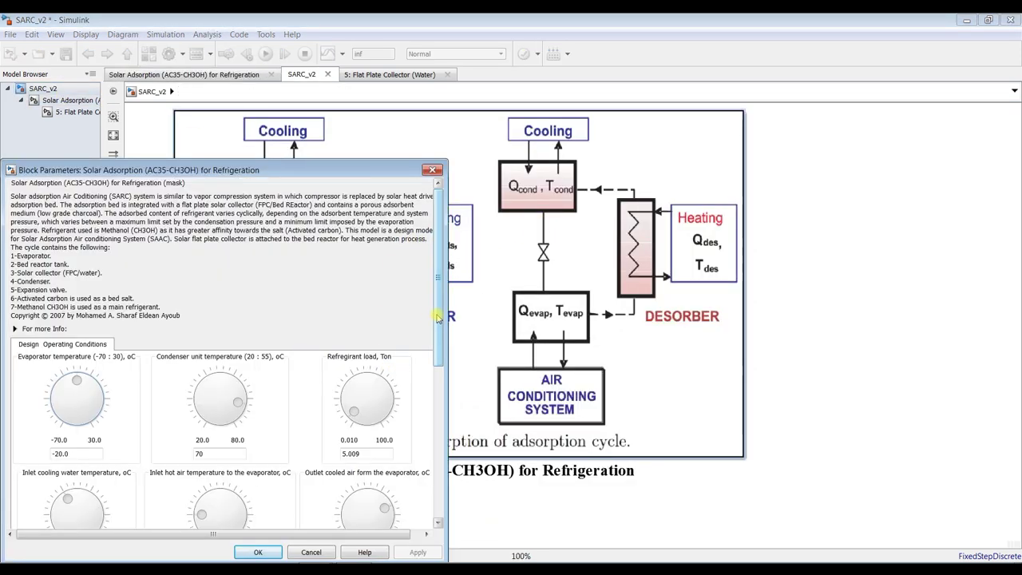
scroll(398, 370, down, 3)
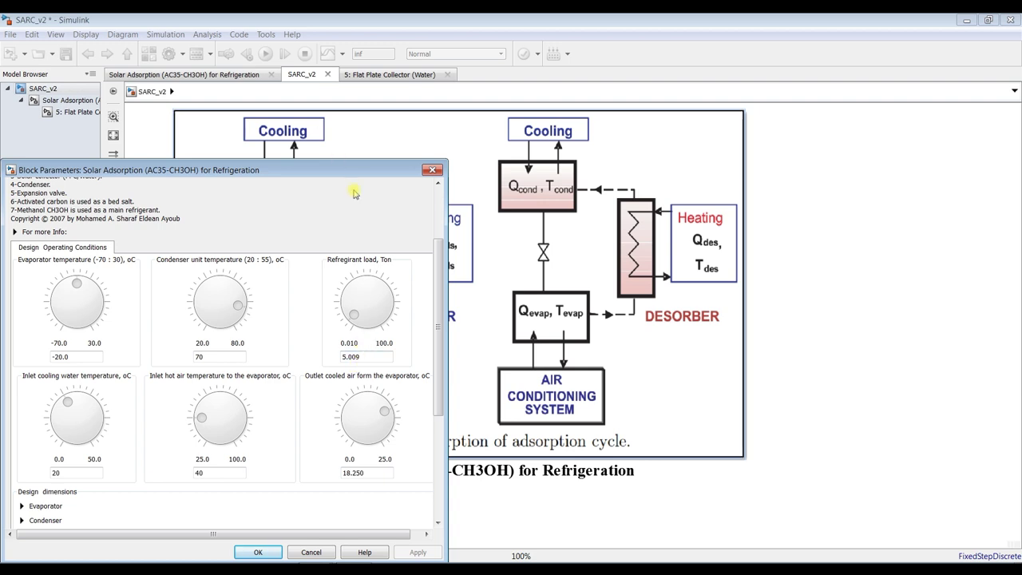
click(432, 169)
click(58, 100)
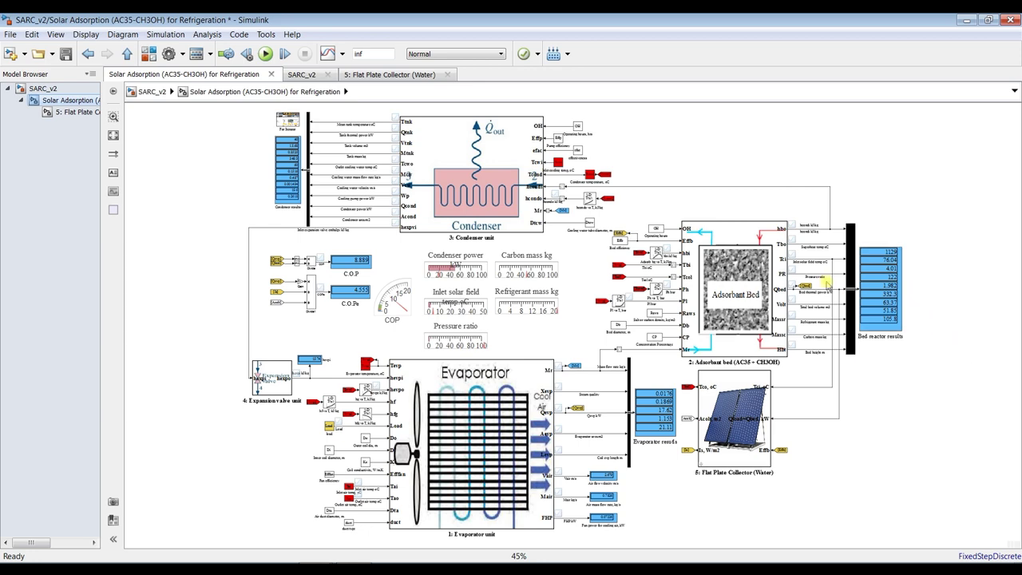
Step: Inspect the output displays inside the Flat Plate Collector subsystem
click(50, 113)
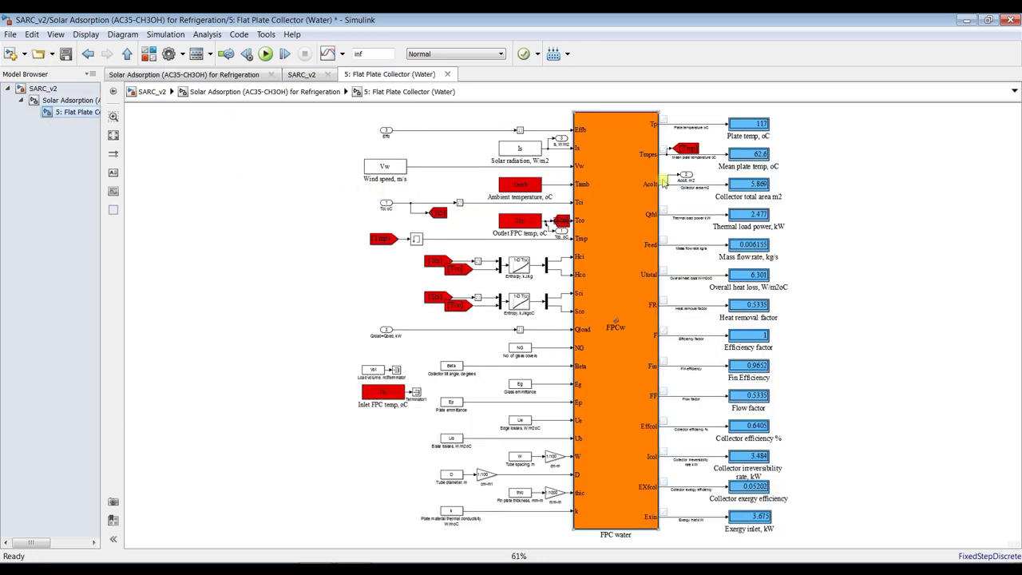
scroll(776, 142, up, 5)
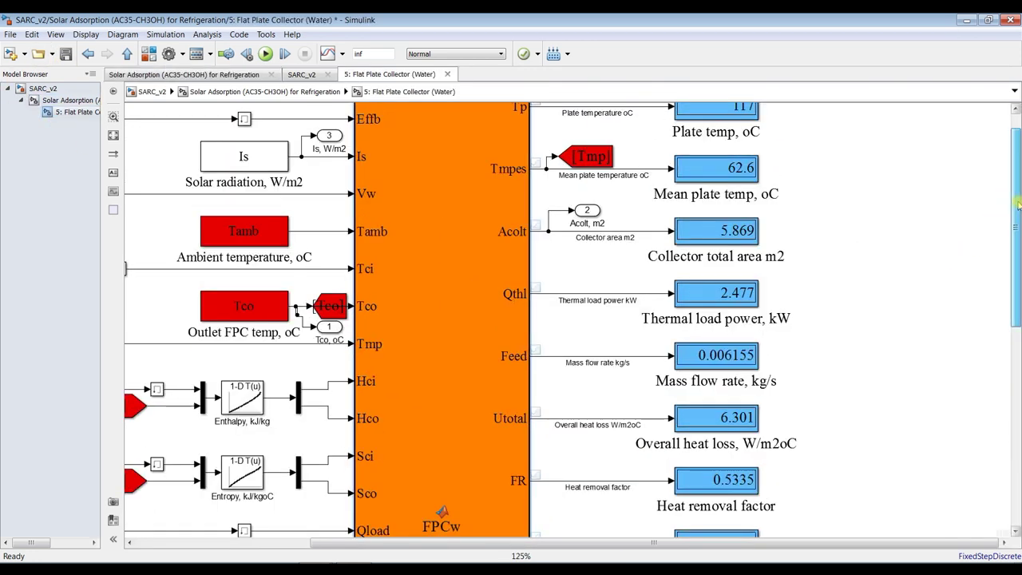
scroll(1002, 191, up, 1)
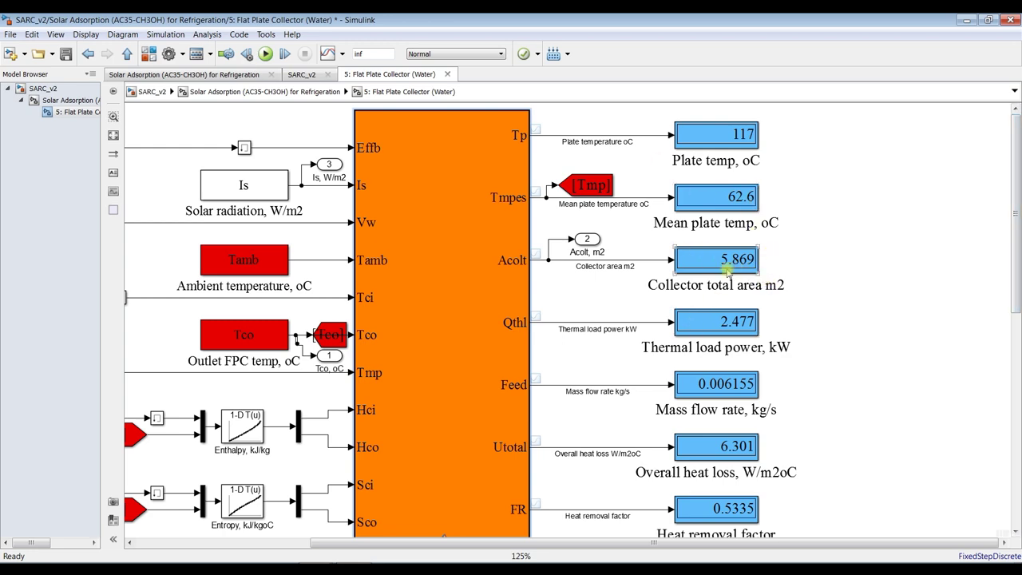
scroll(678, 275, down, 2)
Step: Return through Solar Adsorption to the top-level SARC_v2 diagram and save the model
click(56, 100)
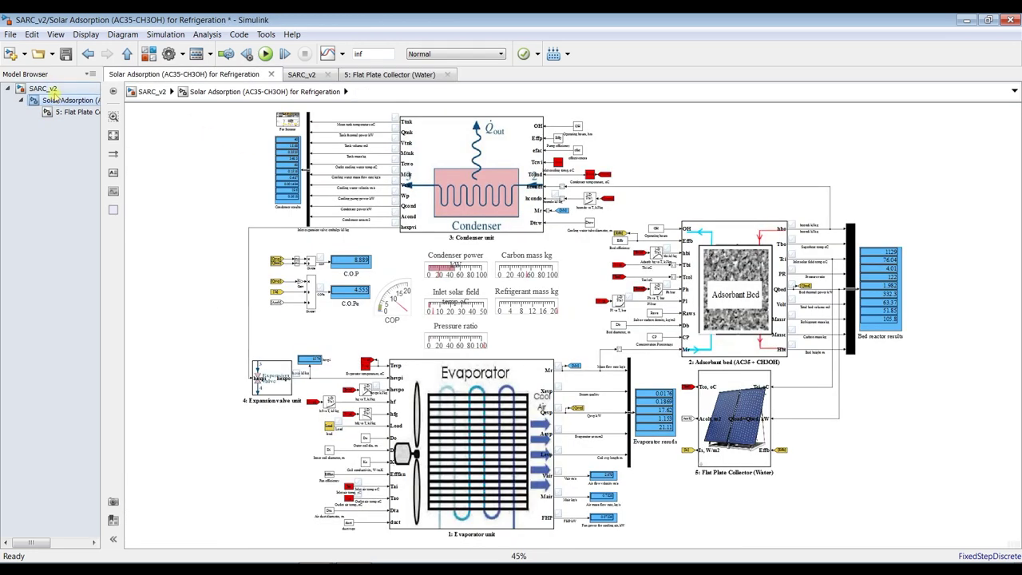
click(60, 90)
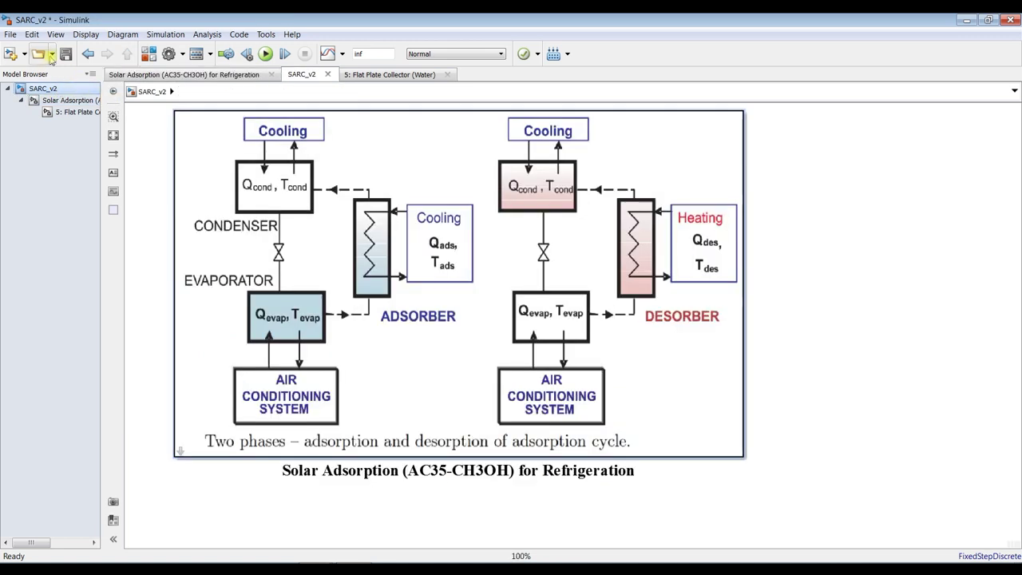
click(67, 54)
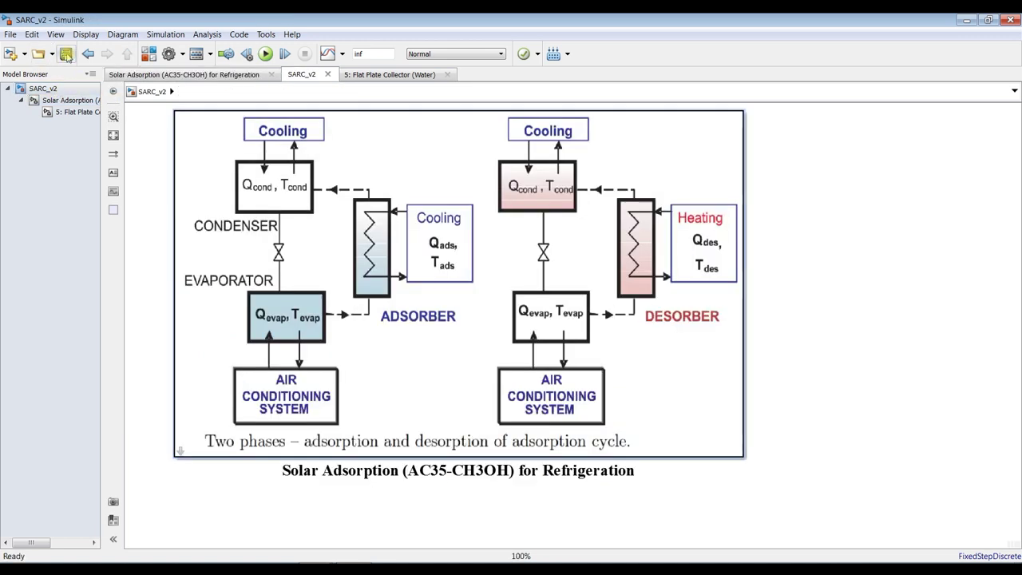